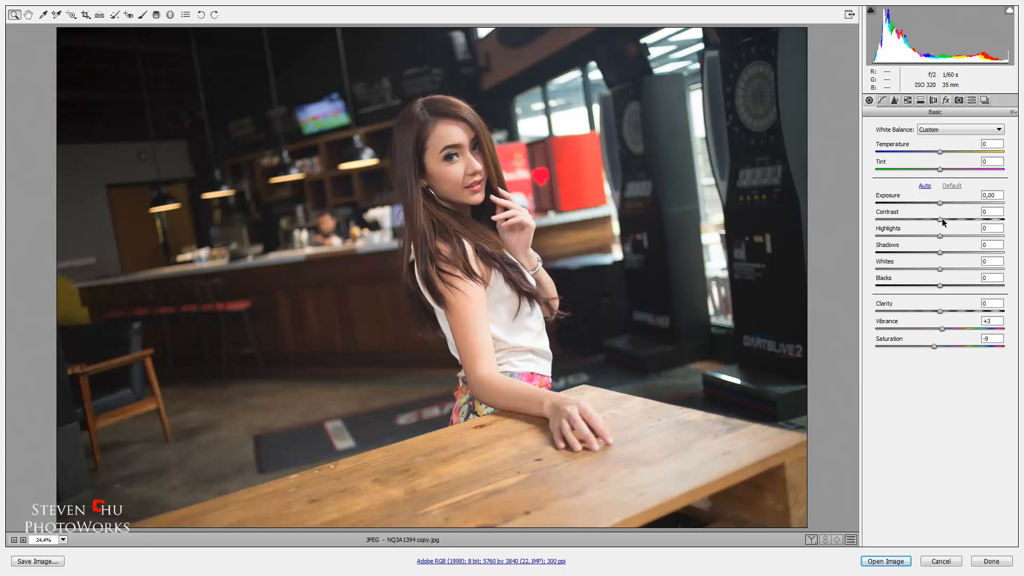
Adjust the photo's basic tone: Contrast +19, Shadows +25, Blacks -10 and Temperature -11
left_click_drag(943, 221, 954, 221)
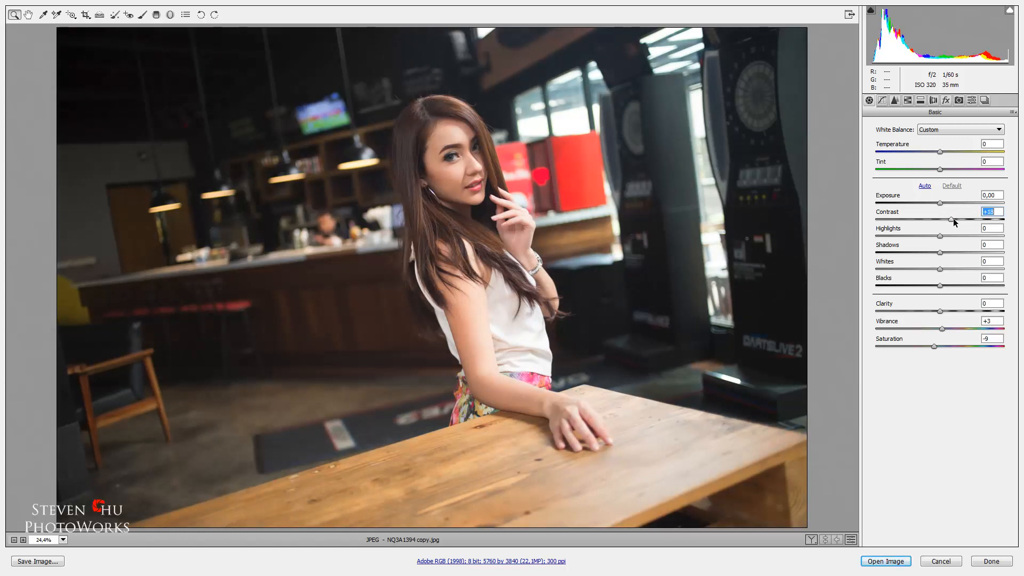
left_click_drag(954, 223, 956, 221)
left_click_drag(945, 251, 958, 251)
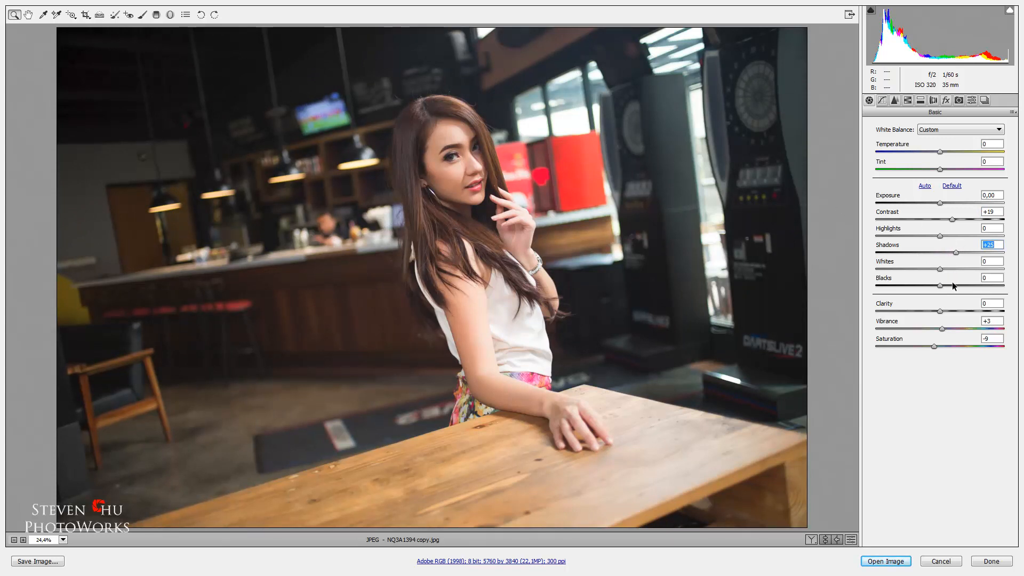
left_click_drag(939, 287, 931, 286)
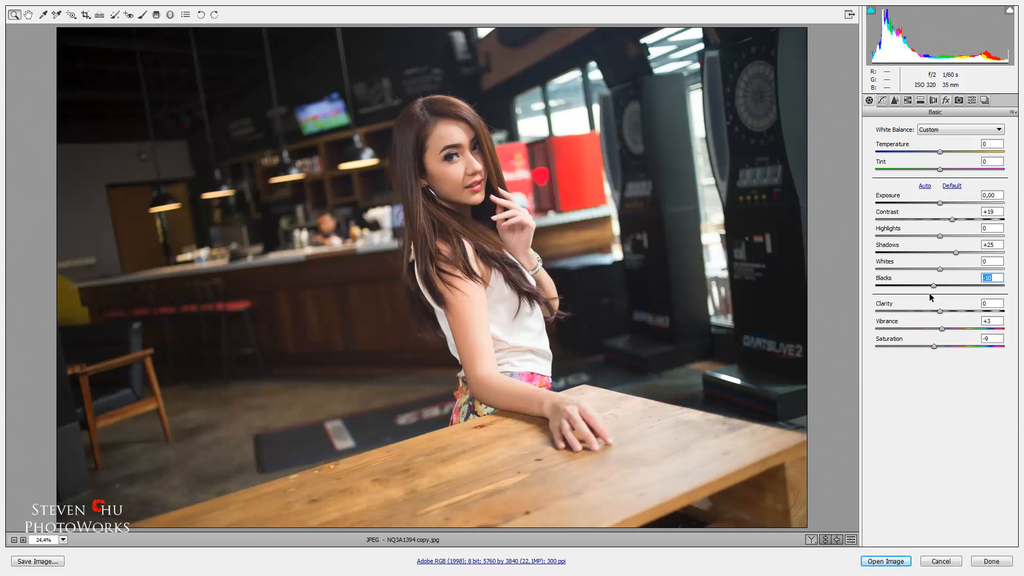
mouse_move(936, 344)
left_mouse_down()
mouse_move(949, 344)
mouse_move(940, 346)
left_mouse_up()
left_click_drag(939, 152, 933, 153)
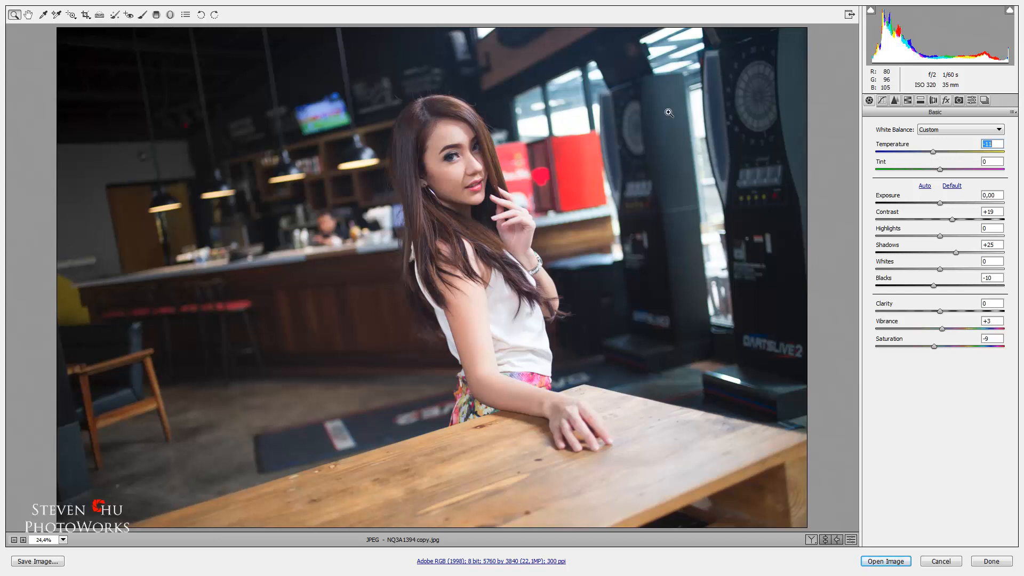
Split-tone the photo with shadows at hue 194 and saturation 13, and green highlights at saturation 7
left_click(920, 100)
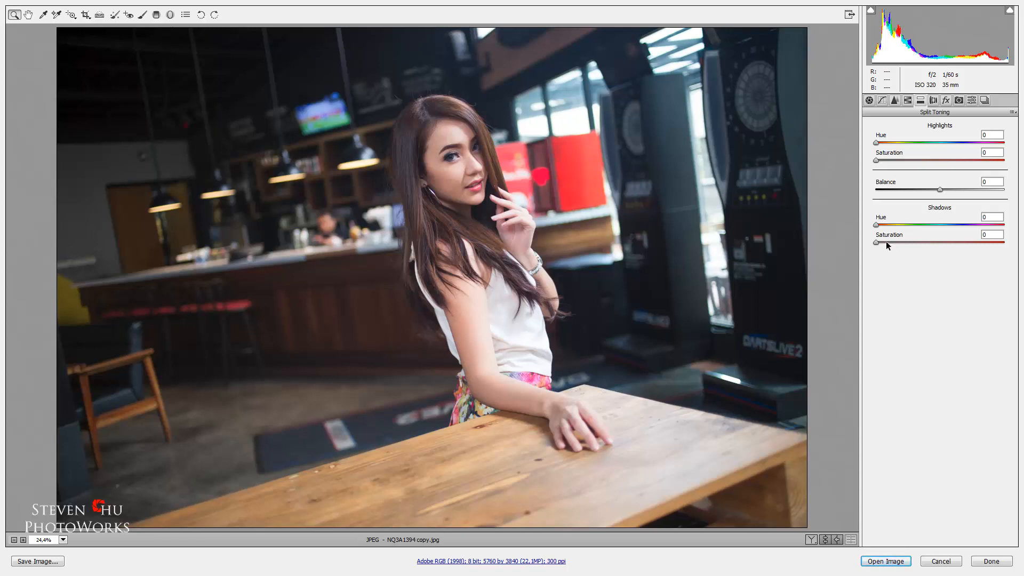
mouse_move(886, 244)
left_mouse_down()
mouse_move(873, 241)
mouse_move(888, 241)
left_mouse_up()
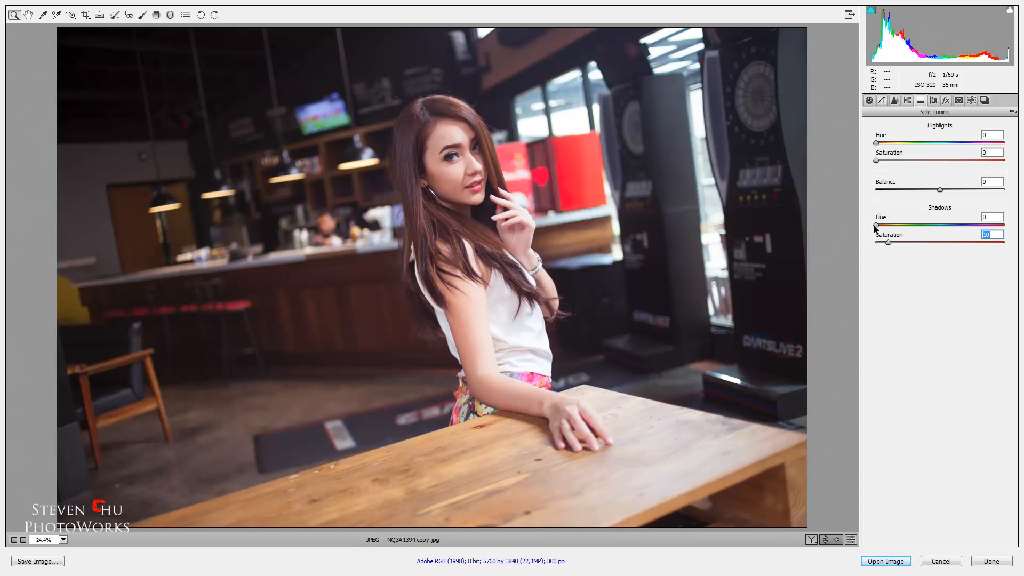
left_click_drag(878, 224, 892, 242)
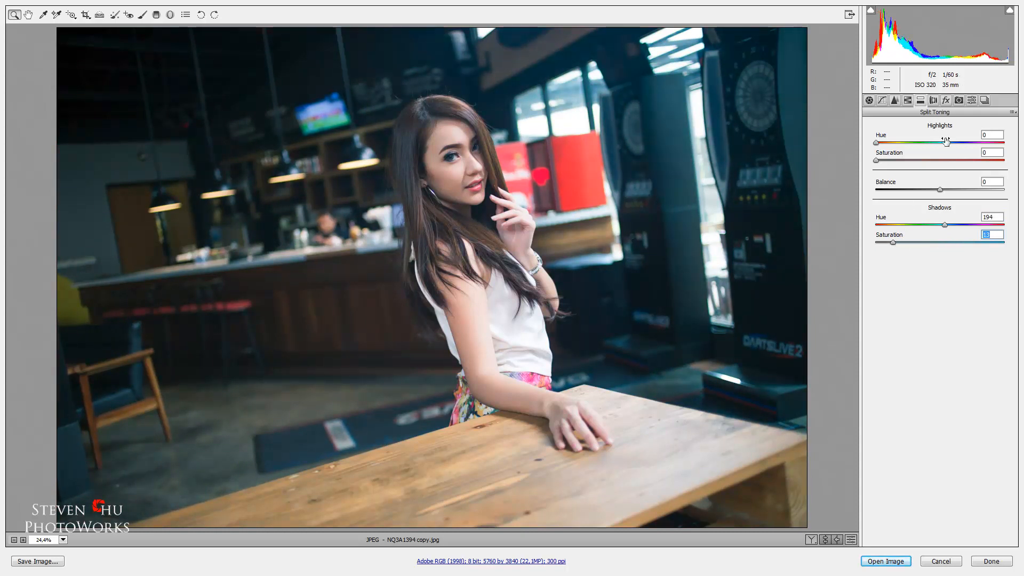
left_click_drag(880, 160, 917, 152)
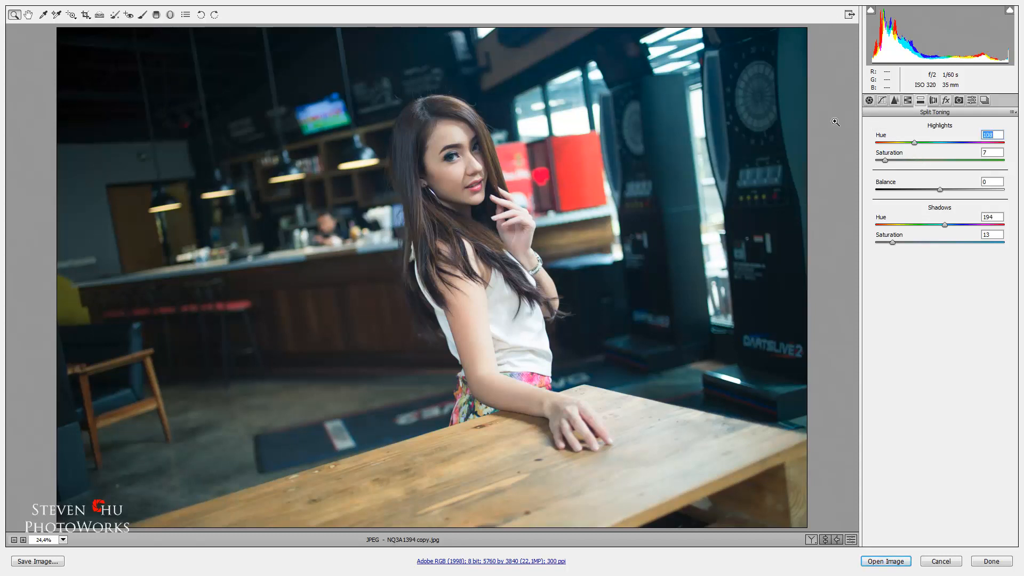
Lower the Highlights to about -8 in the basic adjustments and open the image in Photoshop
left_click(870, 101)
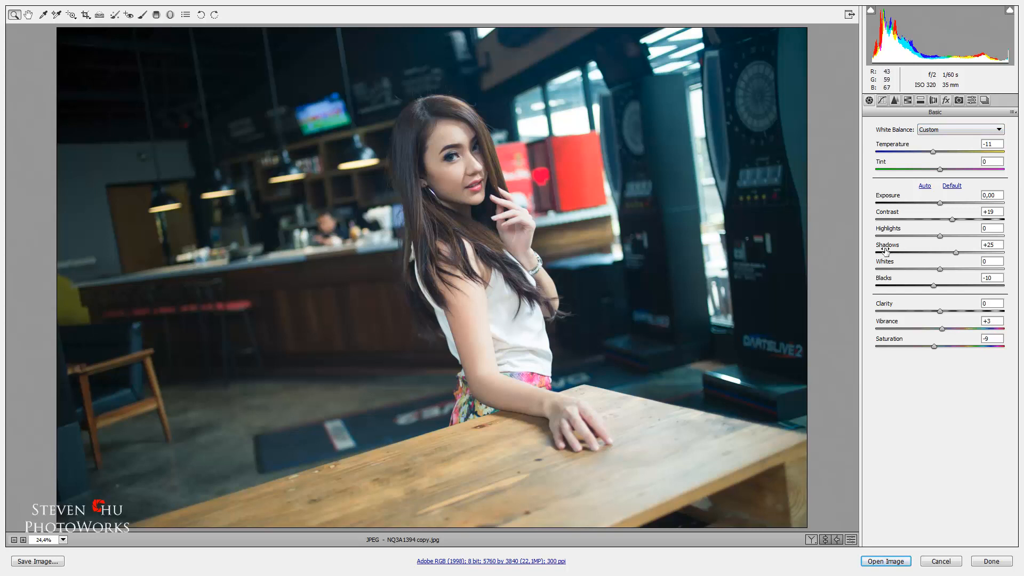
mouse_move(937, 236)
left_mouse_down()
mouse_move(922, 236)
mouse_move(934, 236)
left_mouse_up()
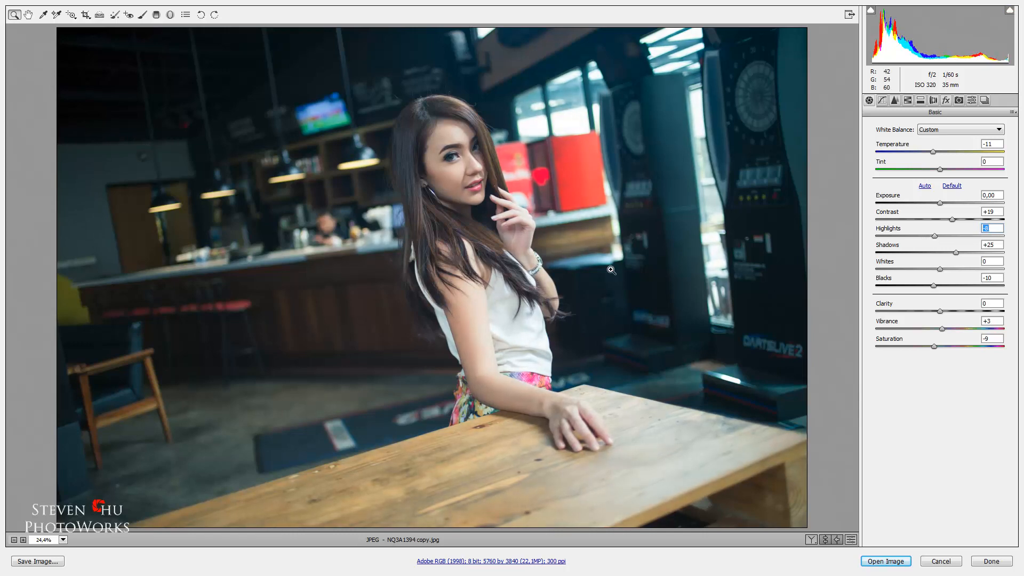
left_click(886, 561)
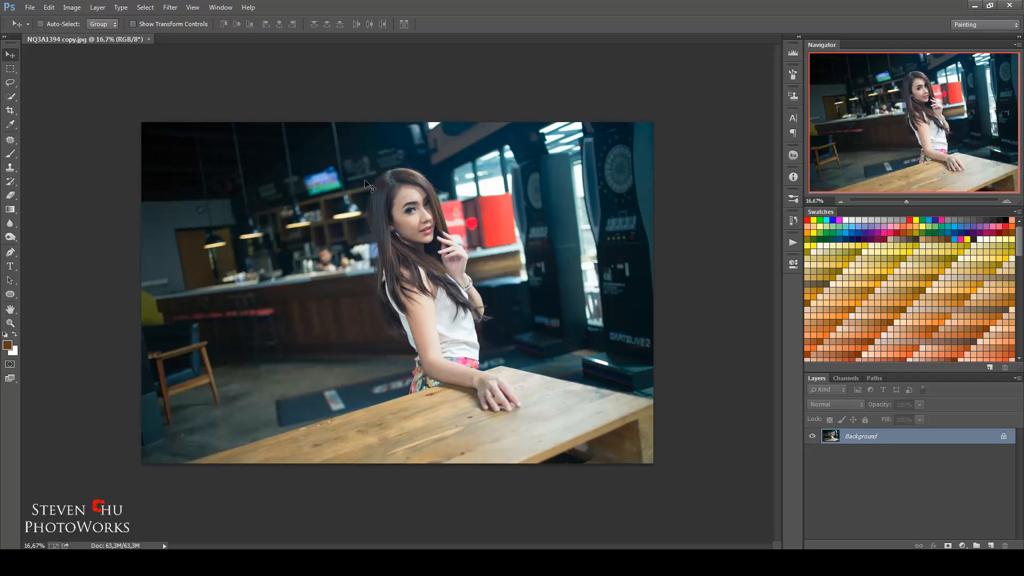
Duplicate the Background layer and smooth the copy with the Imagenomic Portraiture filter, using the Skin Retouching preset and no skin tones mask
left_click_drag(968, 439, 990, 545)
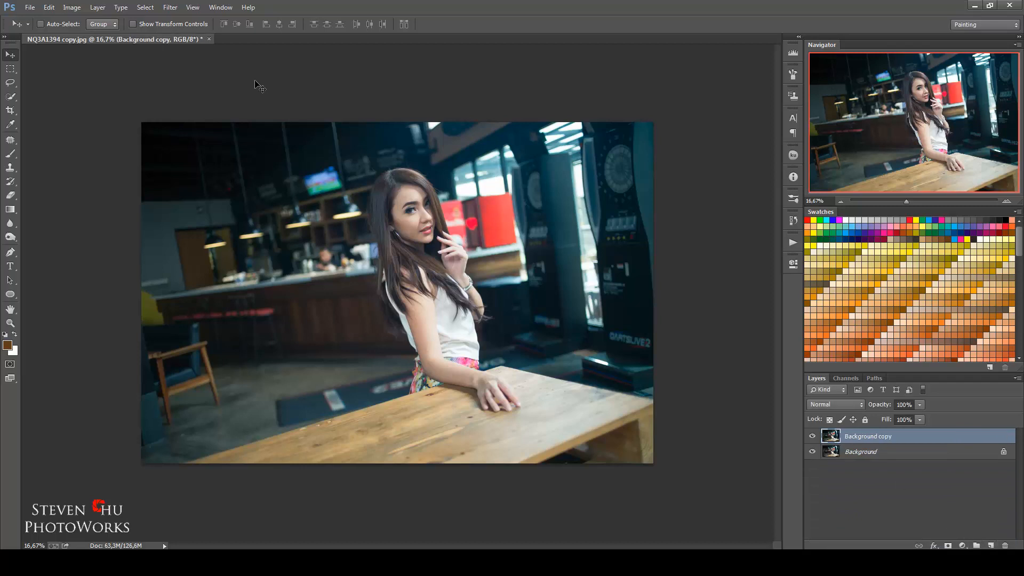
left_click(173, 11)
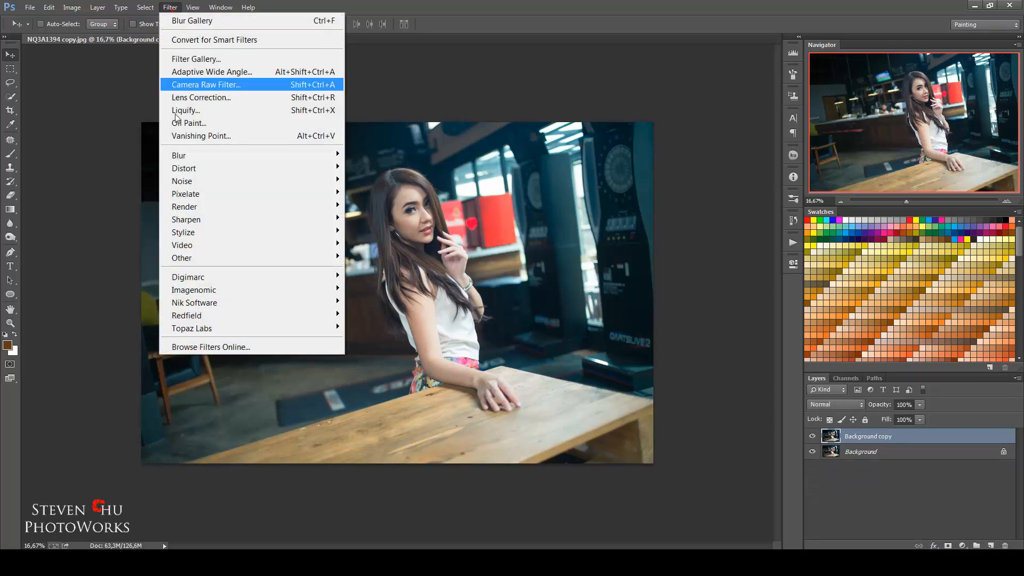
mouse_move(192, 289)
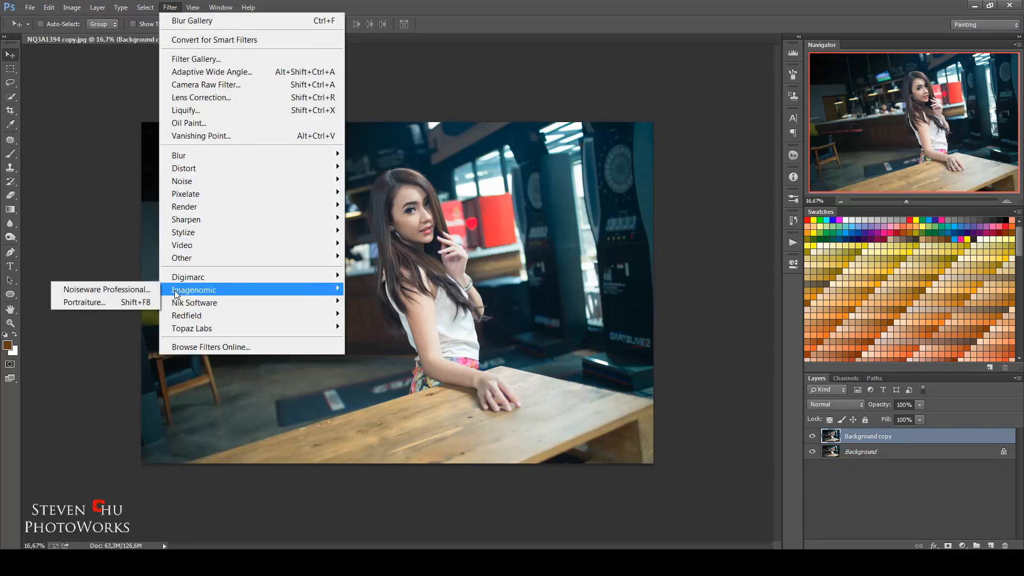
left_click(91, 304)
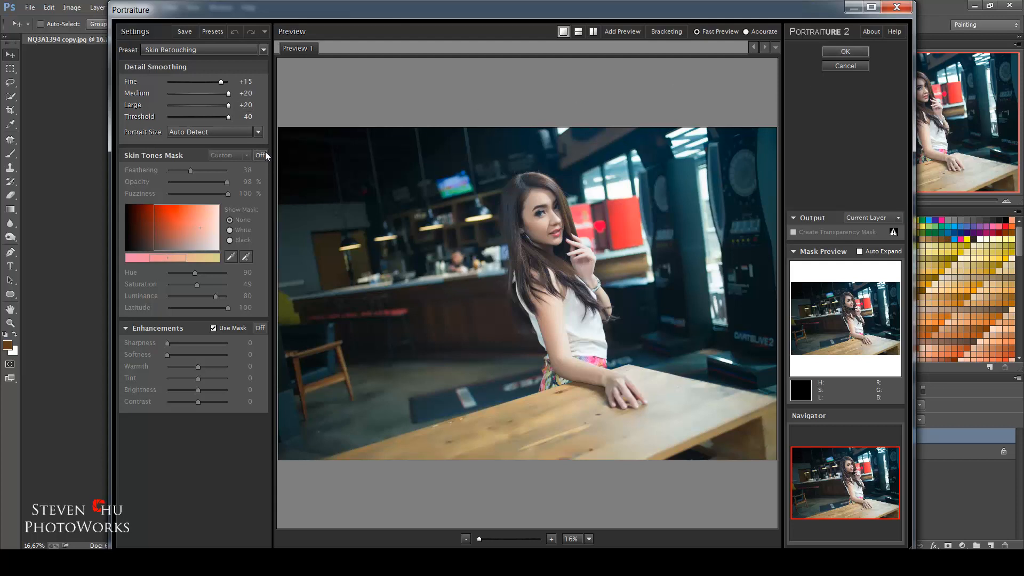
left_click(844, 52)
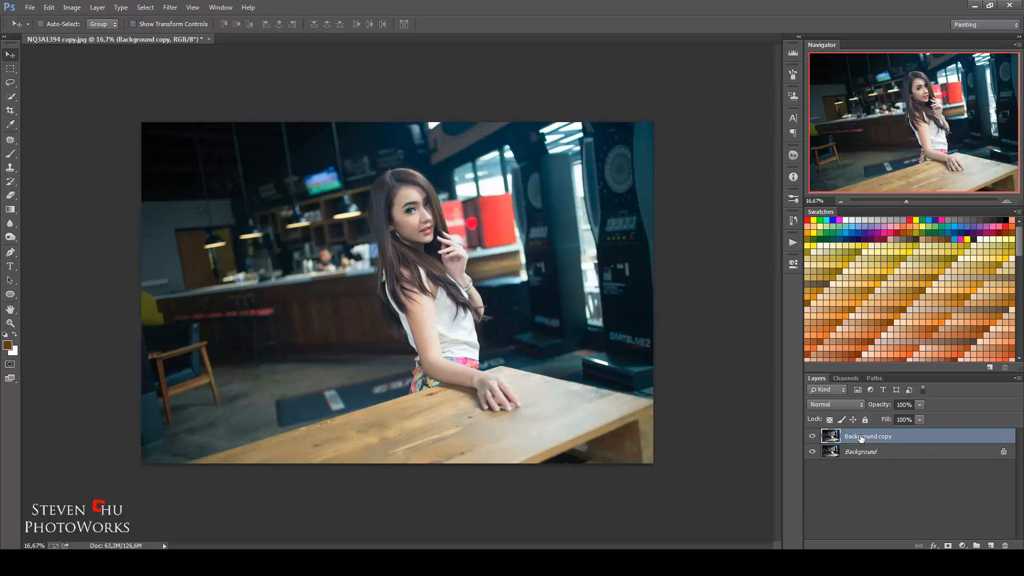
Add a layer mask to the Background copy layer and invert it to black
left_click(947, 545)
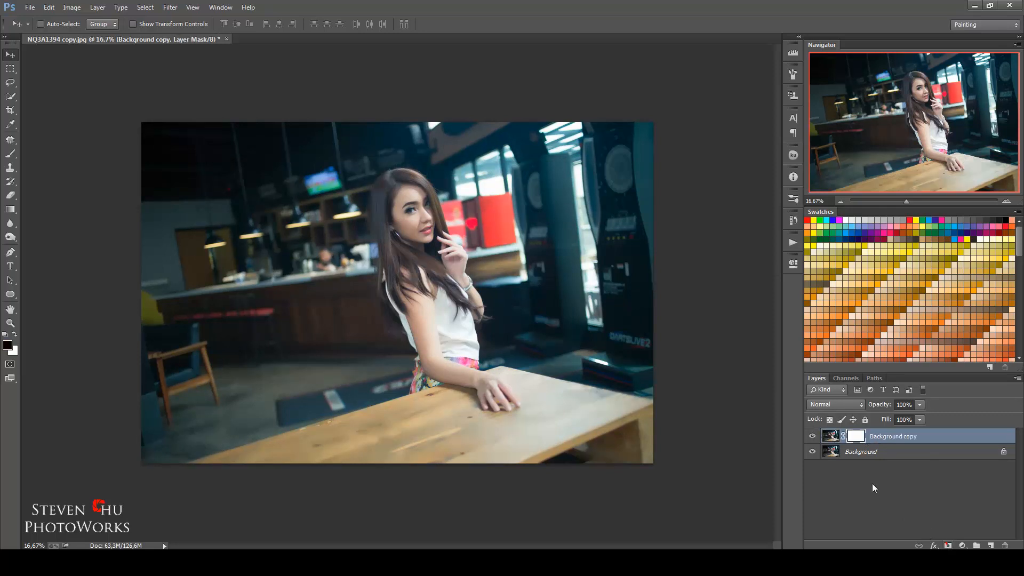
double_click(855, 437)
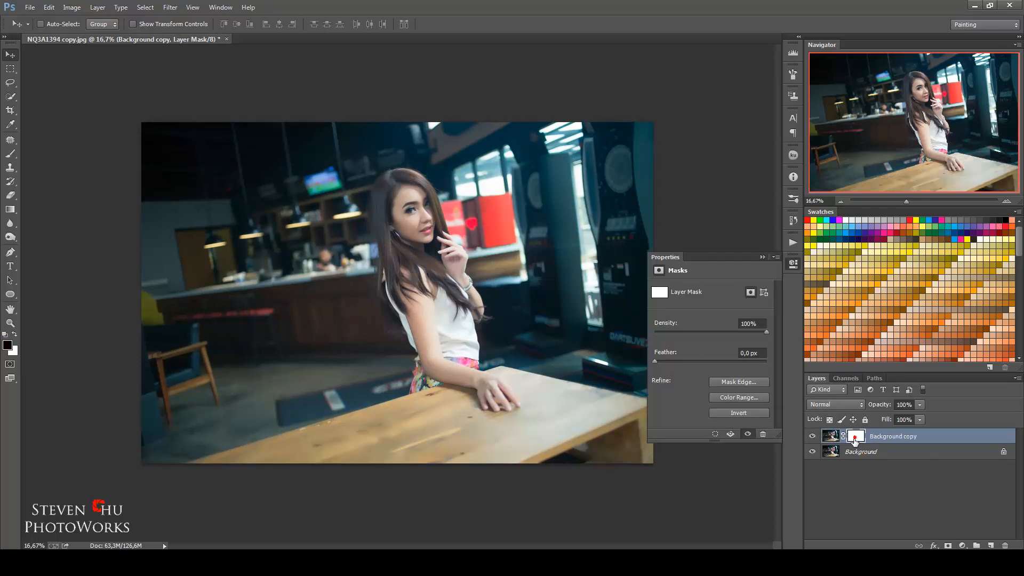
left_click(762, 414)
left_click(762, 256)
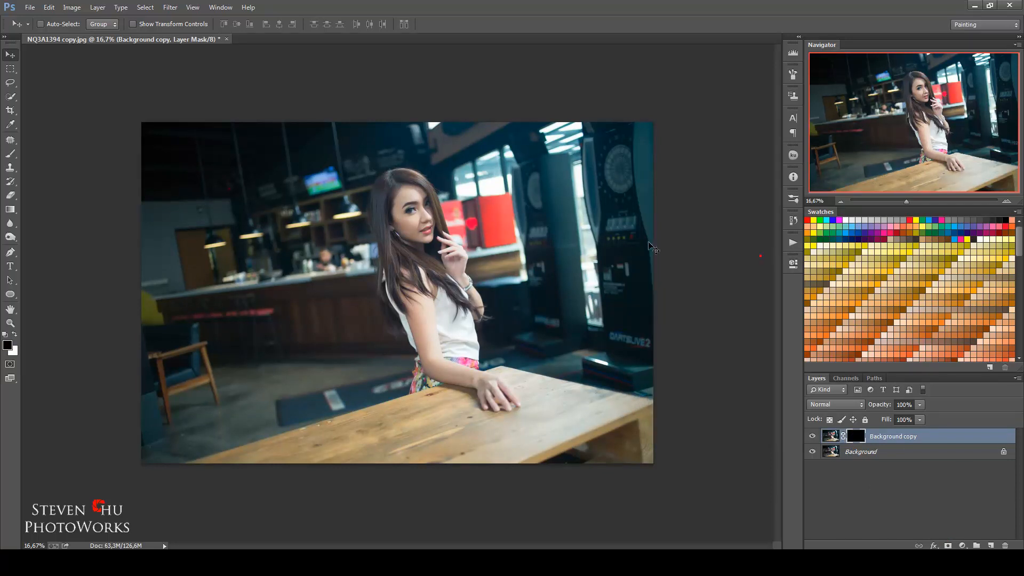
Paint white on the mask over the woman's facial skin with the Brush tool, reducing the brush from 175 to 100 px
left_click(10, 154)
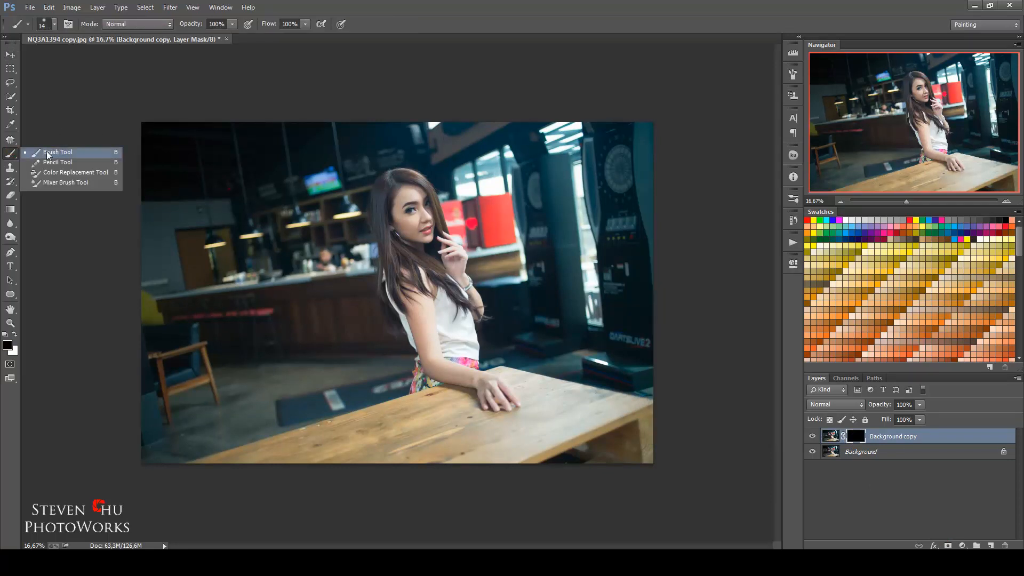
left_click(47, 155)
left_click(14, 334)
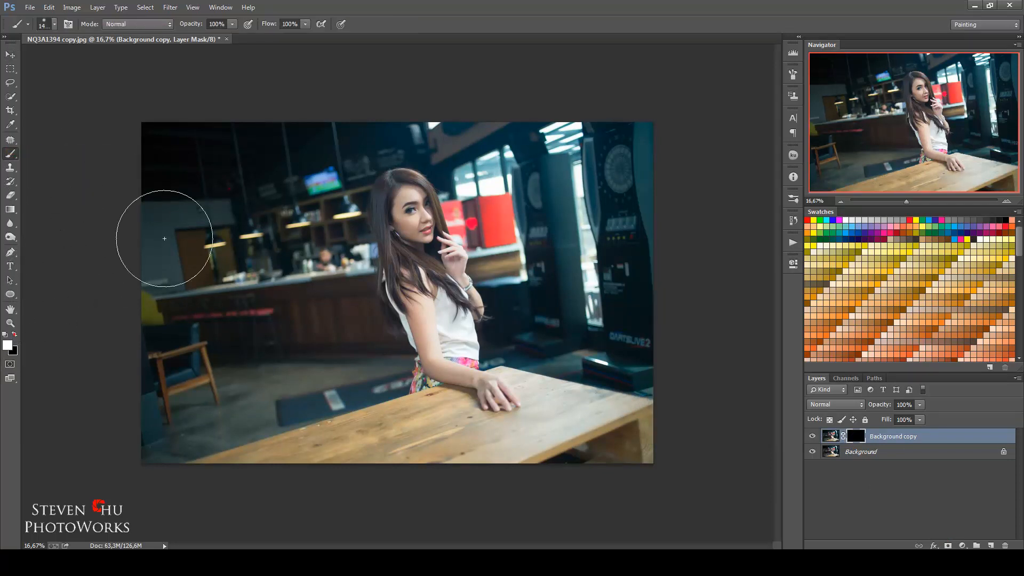
key("ctrl+plus")
key("ctrl+plus")
key("ctrl+plus")
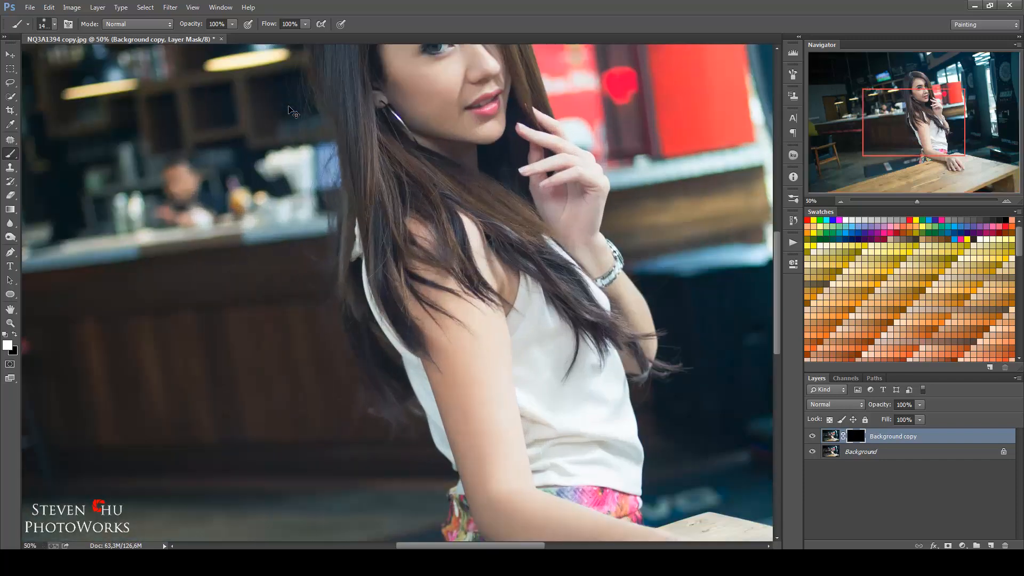
key("bracketleft")
key("bracketleft")
key("bracketleft")
key("bracketleft")
key("bracketleft")
scroll(363, 155, "up", 3)
key("bracketleft")
key("bracketleft")
key("bracketleft")
key("bracketleft")
key("bracketleft")
key("bracketleft")
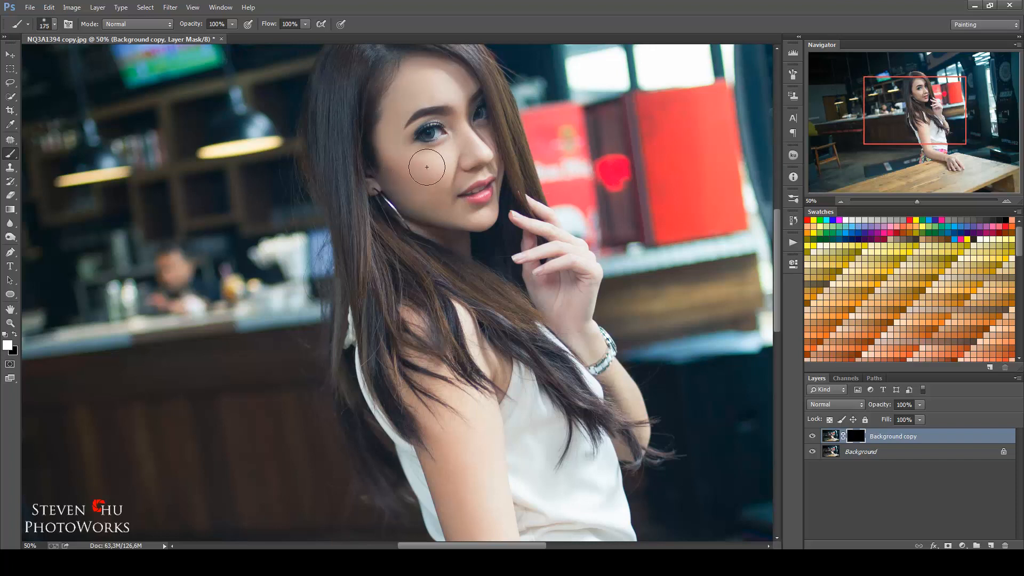
mouse_move(418, 167)
left_mouse_down()
mouse_move(457, 130)
mouse_move(474, 148)
mouse_move(459, 117)
left_mouse_up()
key("bracketleft")
key("bracketleft")
key("bracketleft")
left_click_drag(446, 154, 428, 212)
left_click(479, 216)
Paint white on the mask along the woman's arm down to the hand with an enlarged brush, ending at 200 px
left_click_drag(462, 347, 396, 172)
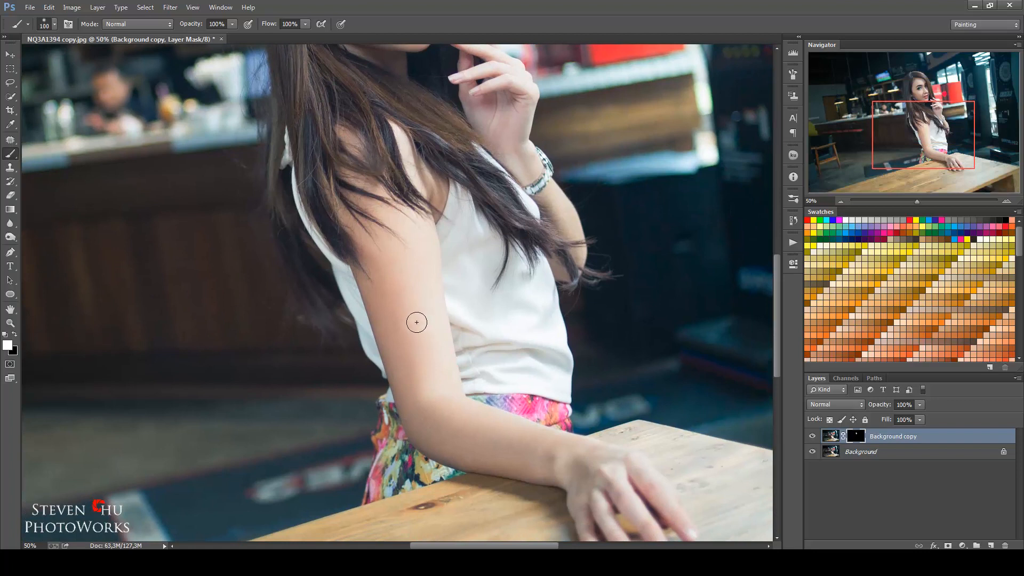
key("bracketright")
key("bracketright")
key("bracketright")
key("bracketright")
key("bracketright")
mouse_move(385, 232)
left_mouse_down()
mouse_move(415, 313)
mouse_move(399, 274)
mouse_move(415, 380)
mouse_move(443, 433)
mouse_move(493, 454)
mouse_move(577, 455)
left_mouse_up()
key("bracketleft")
left_click_drag(477, 323, 443, 170)
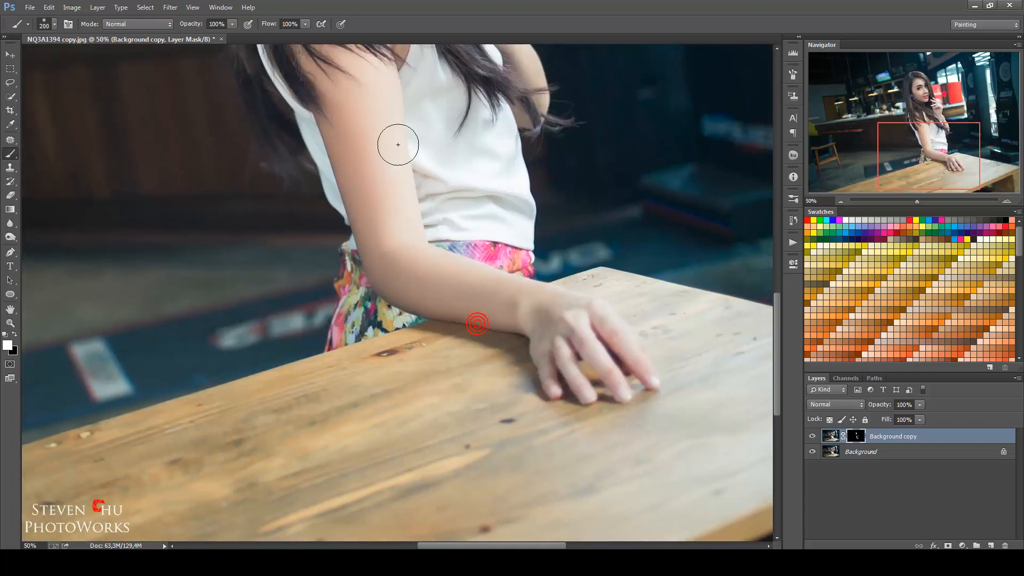
Stamp all visible layers into a new merged layer above the Background copy layer
key("ctrl+minus")
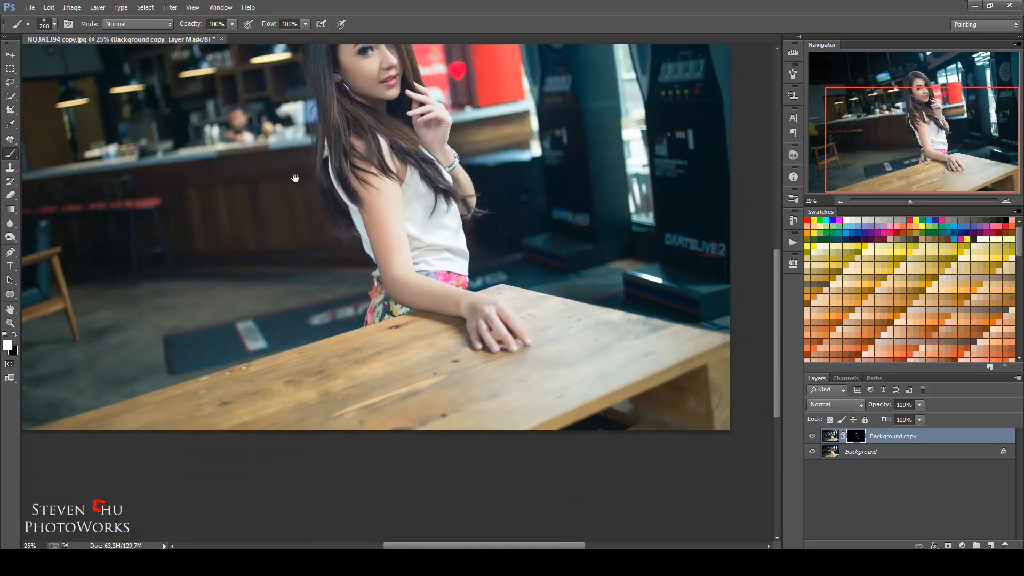
left_click_drag(295, 178, 381, 302)
key("ctrl+plus")
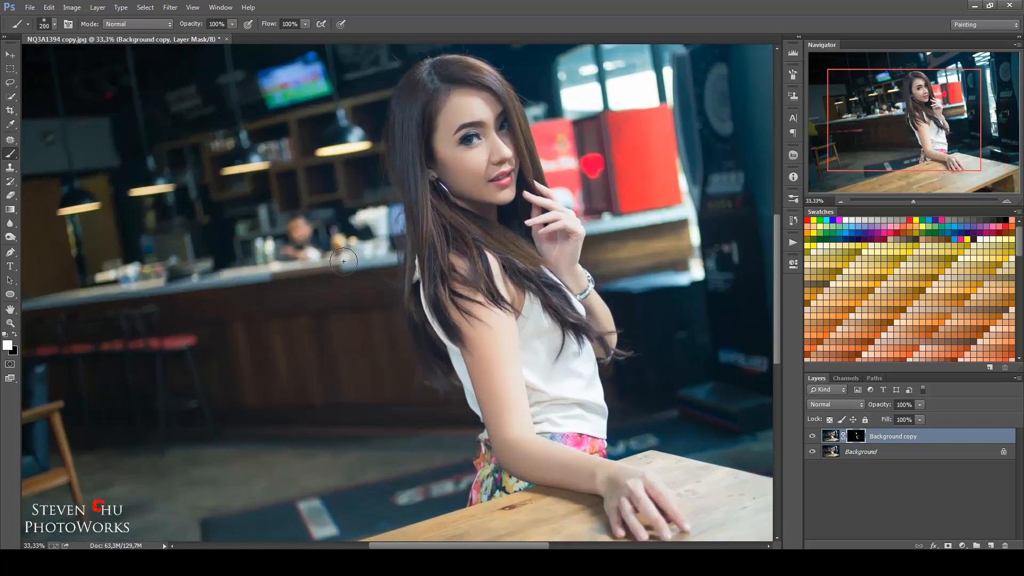
left_click_drag(344, 262, 290, 299)
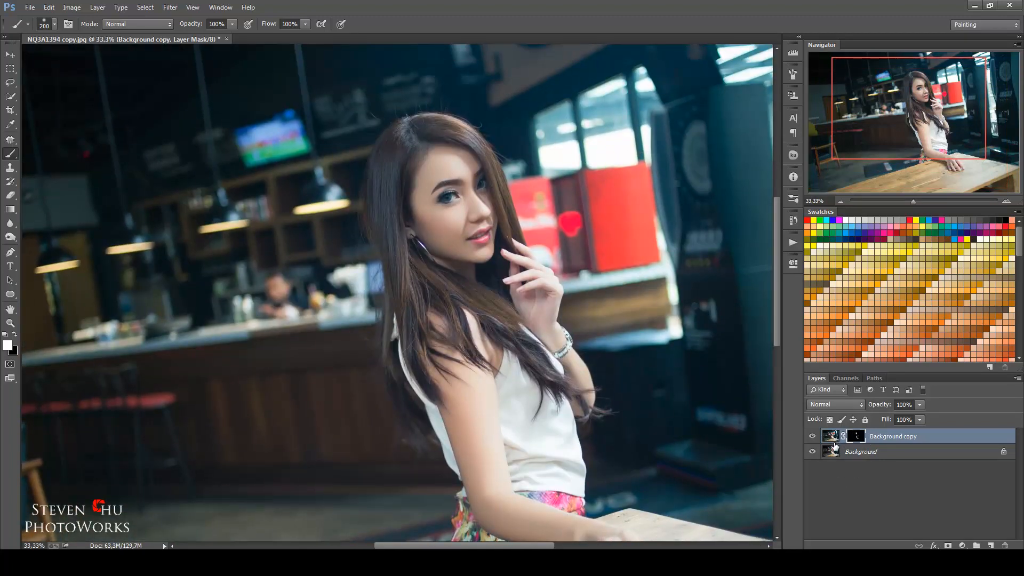
left_click_drag(836, 441, 839, 453)
key("ctrl+shift+alt+e")
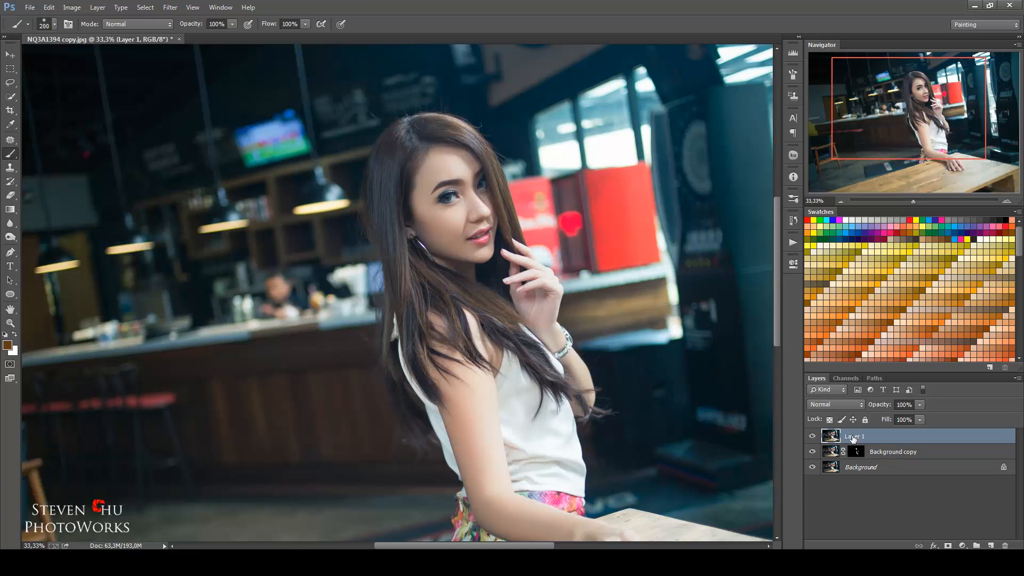
Apply the Oil Paint filter to the merged layer with Stylization 10, Cleanliness 10, Scale 2.18, Bristle Detail 0, Angular Direction 10.8 and Shine 0.2
left_click(171, 8)
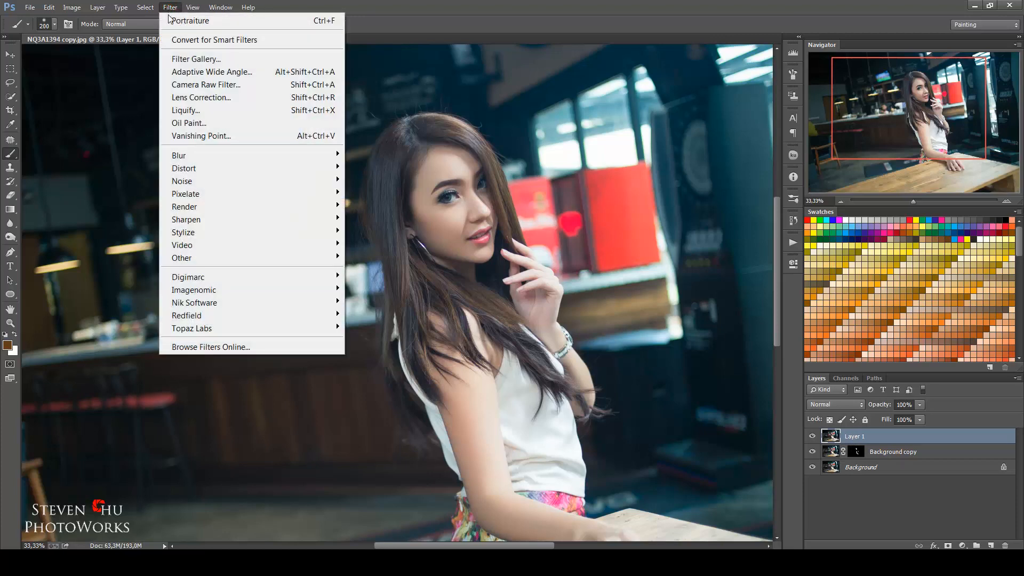
left_click(189, 124)
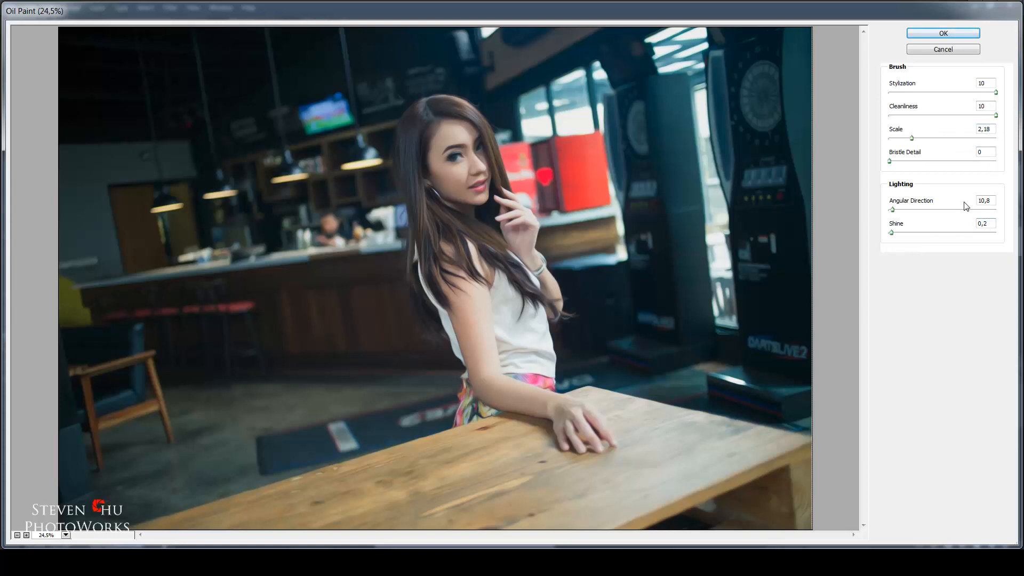
key("Return")
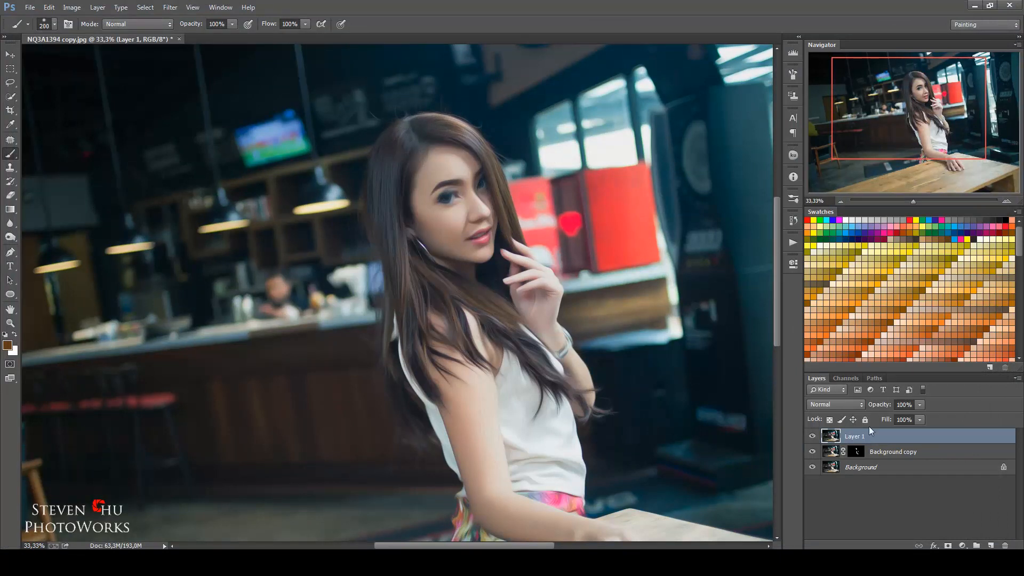
Give the oil-painted Layer 1 a layer mask and invert it to black
left_click(948, 545)
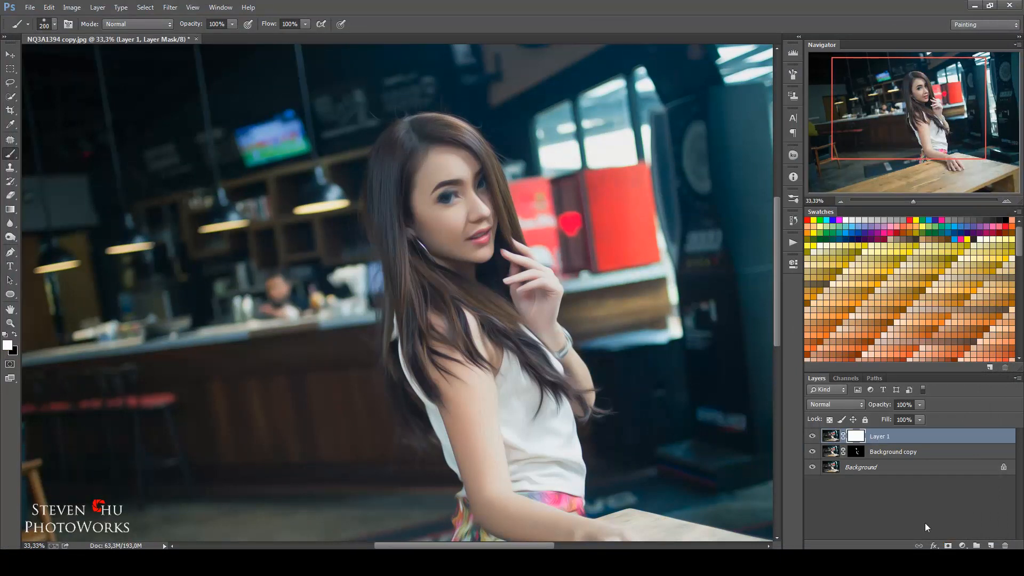
double_click(858, 439)
left_click(755, 415)
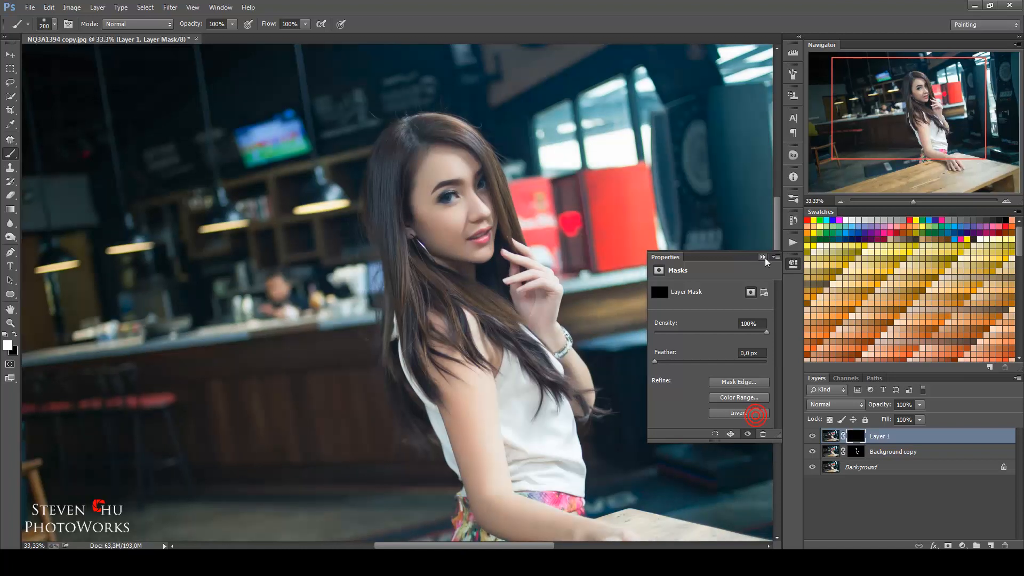
left_click(762, 257)
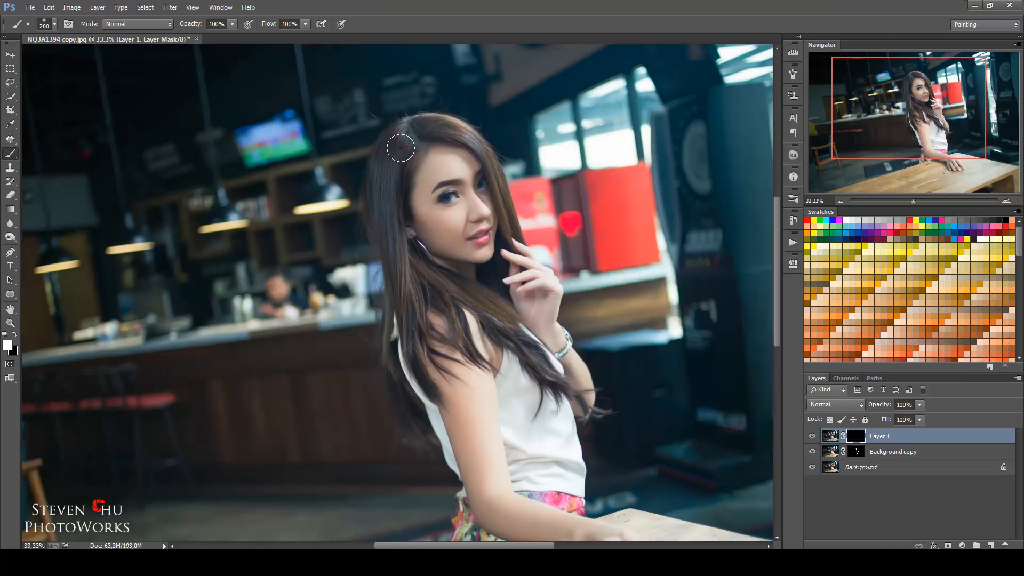
Paint white on the Layer 1 mask over the woman's hair, from the crown to the loose ends beside her arm, with the 200 px brush
mouse_move(384, 223)
left_mouse_down()
mouse_move(402, 272)
mouse_move(385, 290)
mouse_move(368, 213)
mouse_move(390, 278)
mouse_move(395, 396)
mouse_move(418, 440)
mouse_move(409, 323)
mouse_move(420, 350)
mouse_move(428, 281)
mouse_move(419, 274)
mouse_move(452, 308)
mouse_move(438, 278)
mouse_move(465, 301)
mouse_move(490, 304)
mouse_move(529, 360)
mouse_move(412, 365)
mouse_move(438, 358)
left_mouse_up()
mouse_move(416, 103)
left_mouse_down()
mouse_move(459, 132)
mouse_move(523, 235)
mouse_move(504, 189)
mouse_move(442, 129)
mouse_move(420, 144)
mouse_move(375, 226)
mouse_move(425, 352)
mouse_move(408, 317)
left_mouse_up()
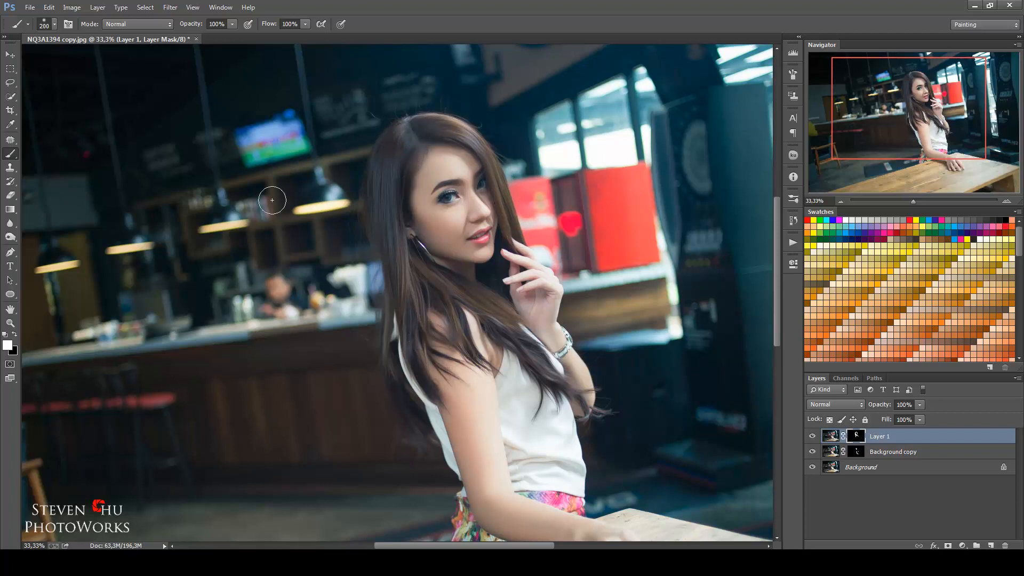
mouse_move(596, 420)
left_mouse_down()
mouse_move(609, 403)
mouse_move(554, 408)
left_mouse_up()
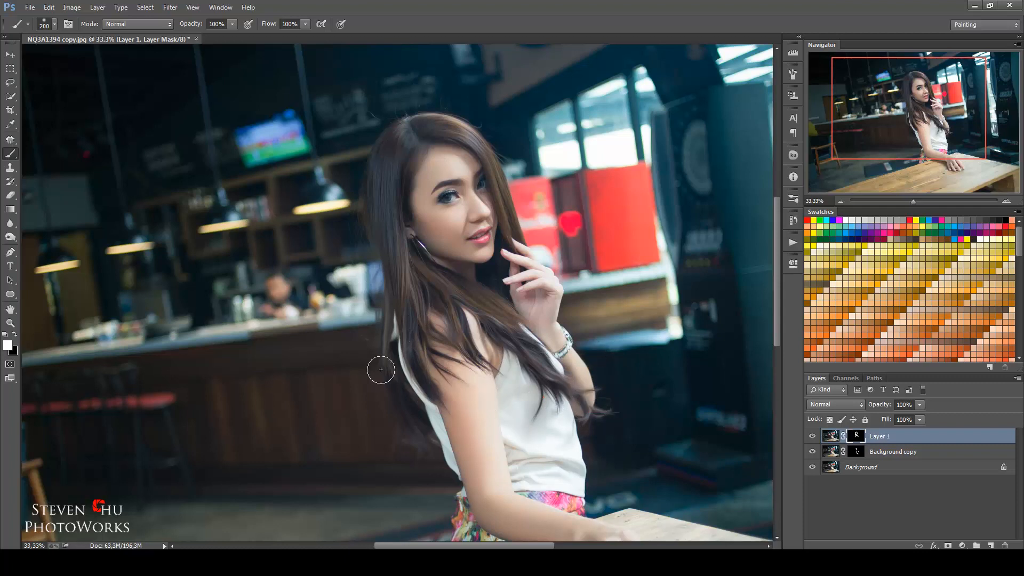
key("ctrl+minus")
key("ctrl+minus")
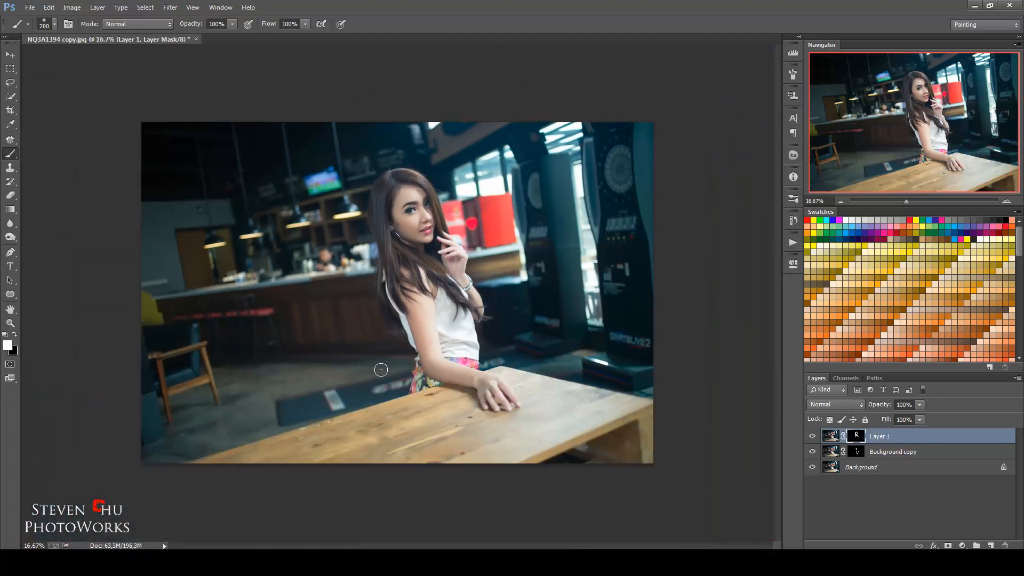
Add a Color Balance adjustment layer above Layer 1
left_click(12, 58)
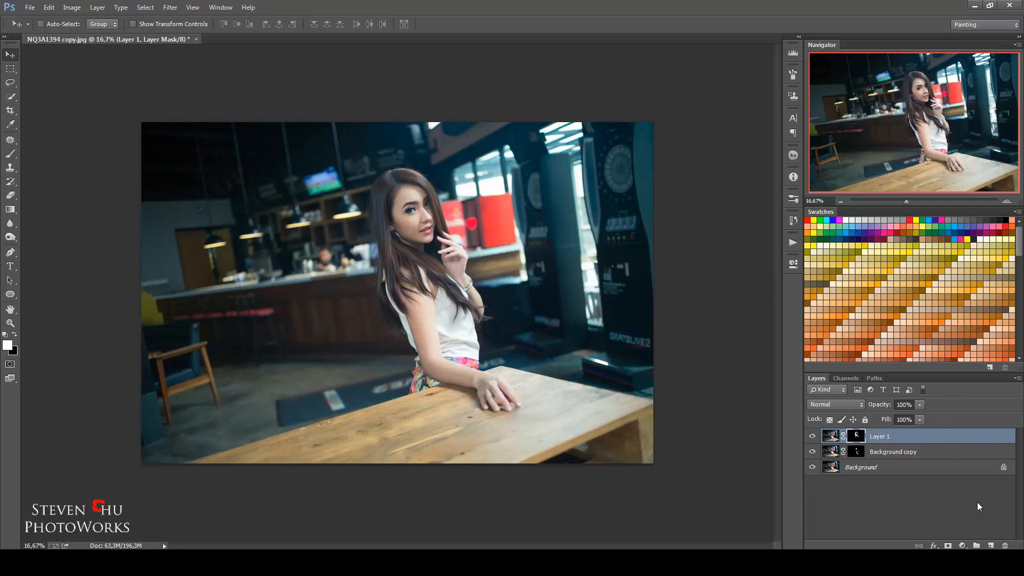
left_click(962, 546)
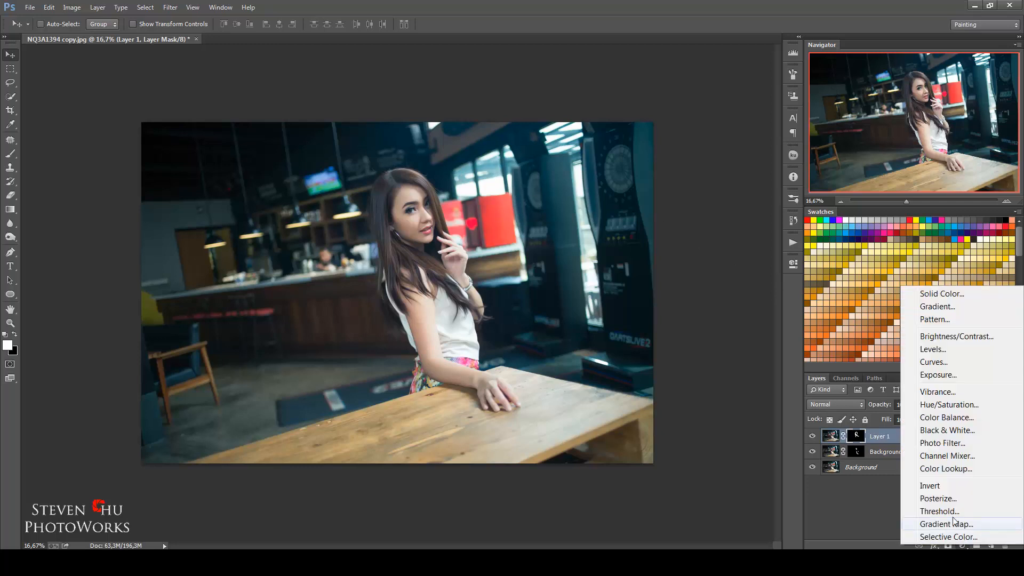
left_click(935, 417)
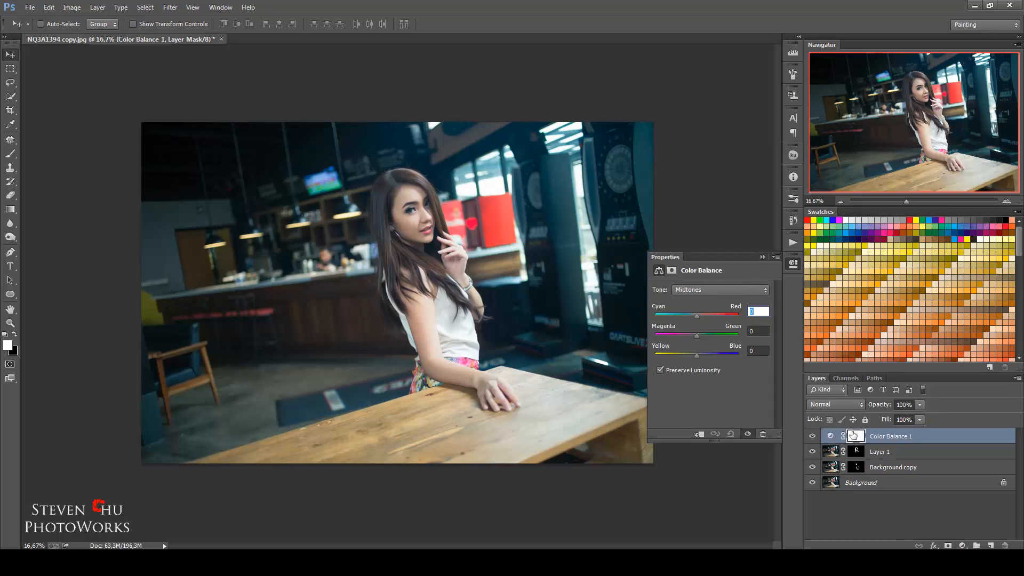
Limit the Color Balance mask to the image's bright areas using Color Range with Sampled Colors and a Fuzziness of 105
left_click(145, 7)
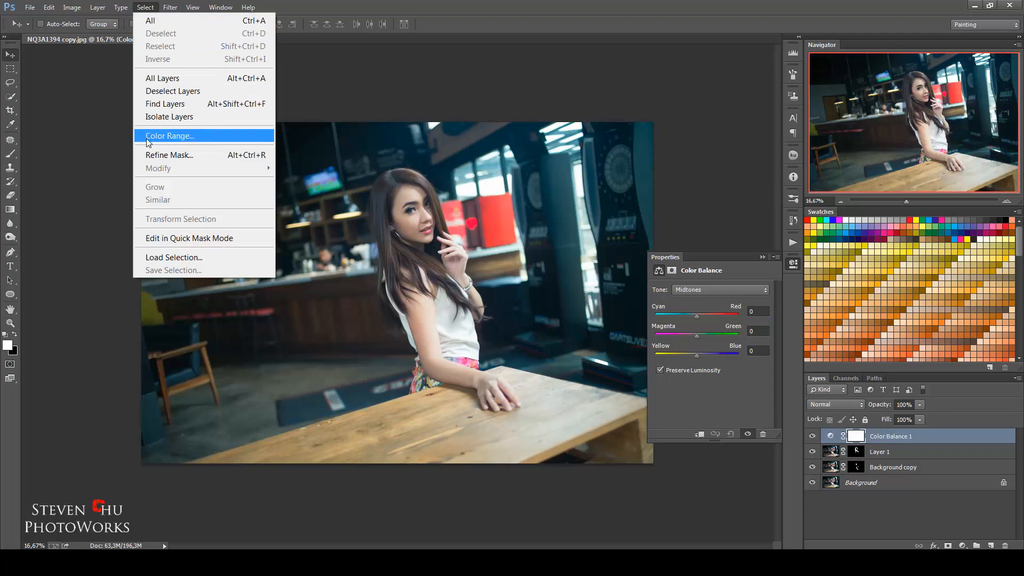
left_click(170, 136)
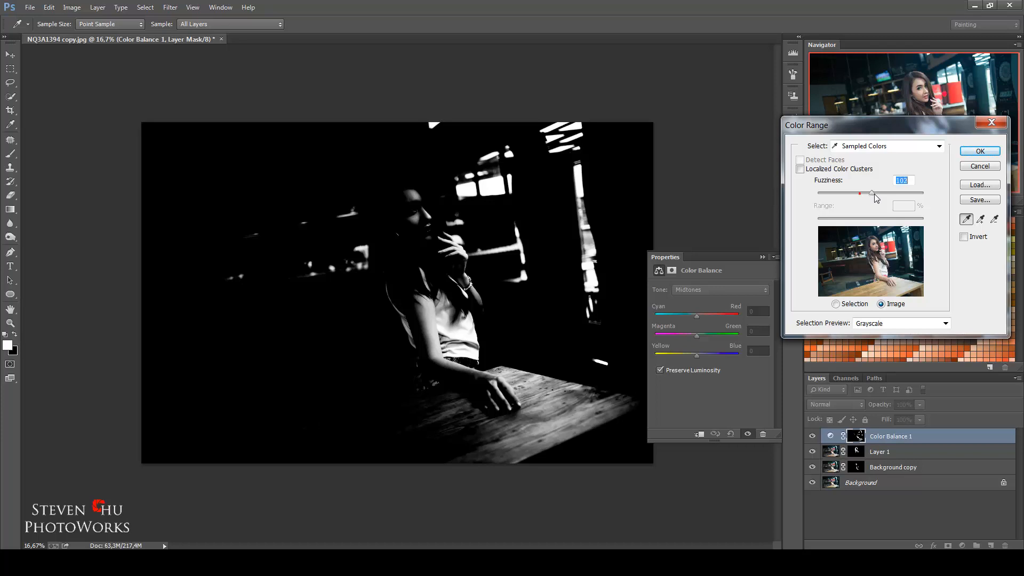
mouse_move(874, 194)
left_mouse_down()
mouse_move(858, 195)
mouse_move(873, 193)
left_mouse_up()
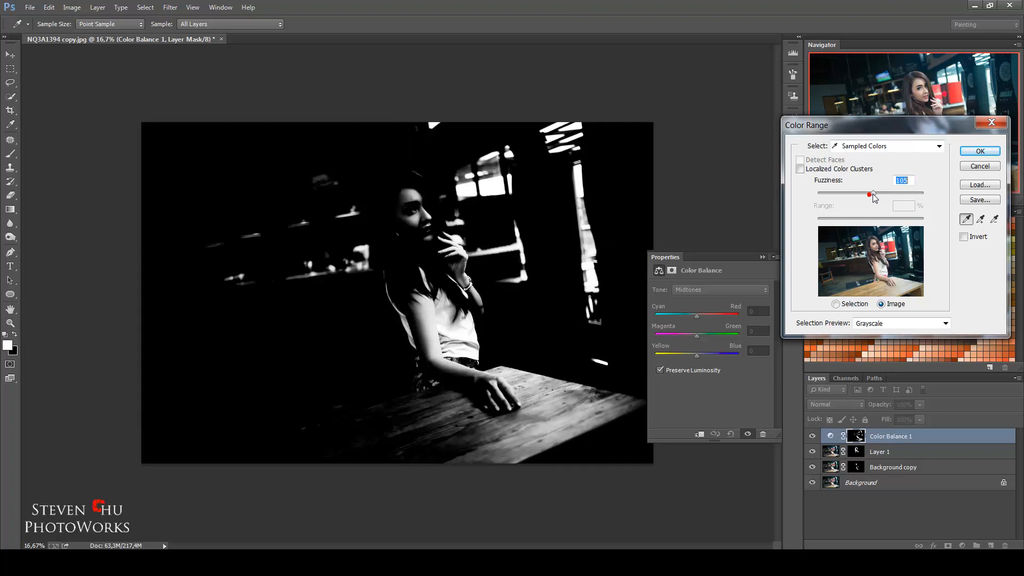
left_click(979, 152)
left_click(858, 436, "alt")
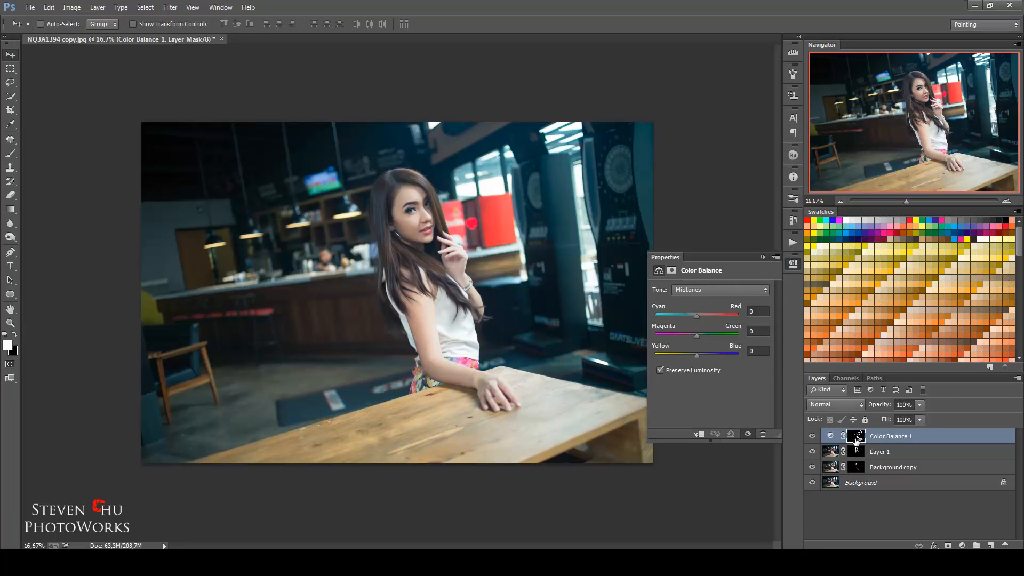
Warm the Color Balance highlights with Yellow–Blue at -14 and Cyan–Red at +11
left_click(709, 289)
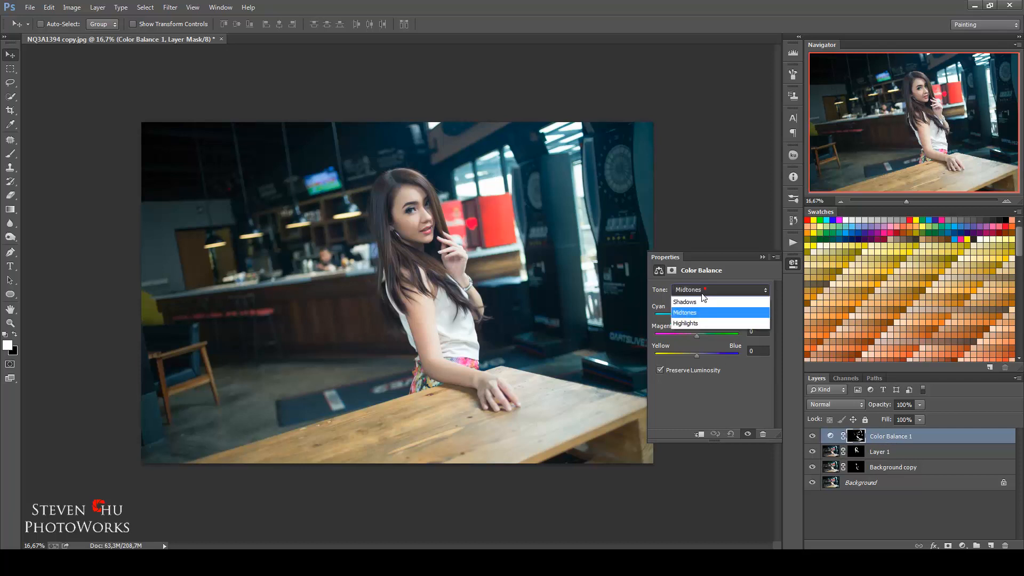
left_click(693, 324)
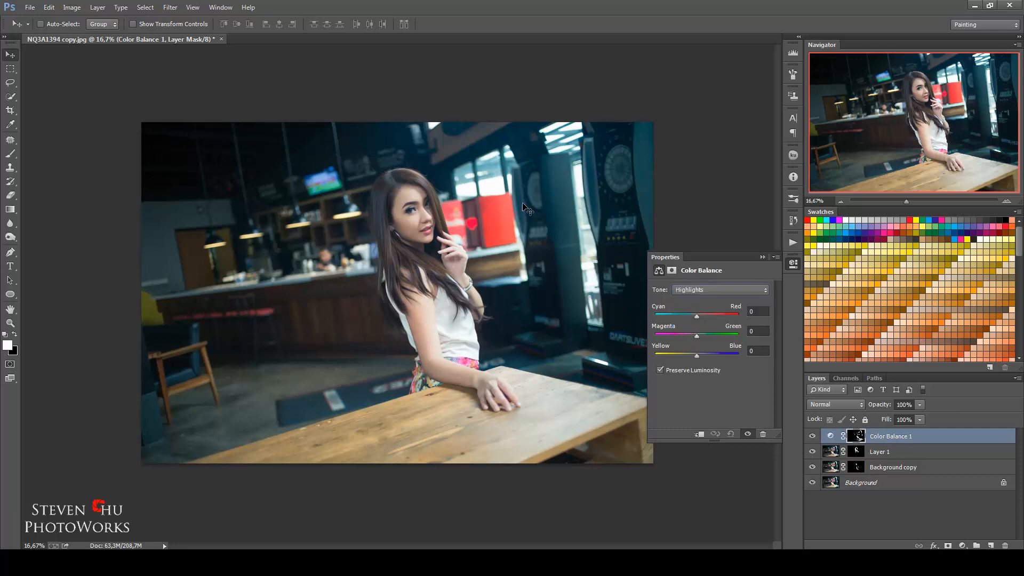
left_click_drag(682, 359, 691, 360)
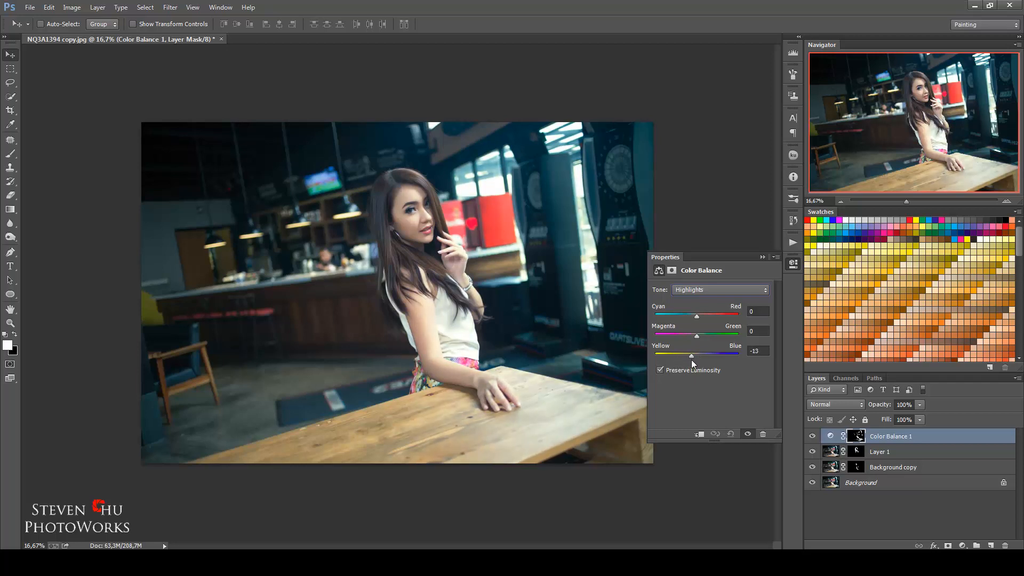
left_click_drag(710, 316, 700, 317)
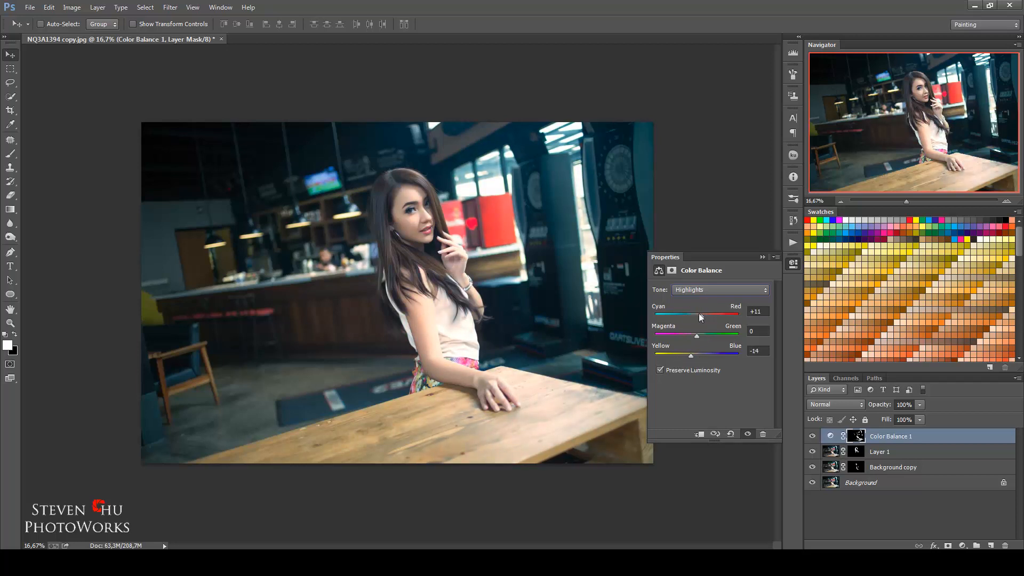
Shift the Color Balance shadows toward red and collapse the adjustment's properties
left_click(699, 290)
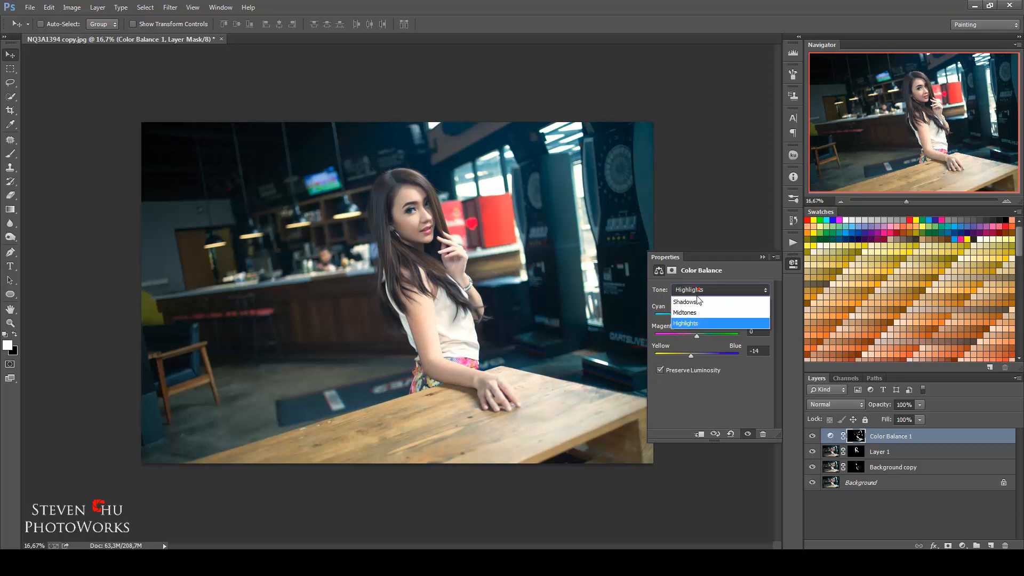
left_click(696, 298)
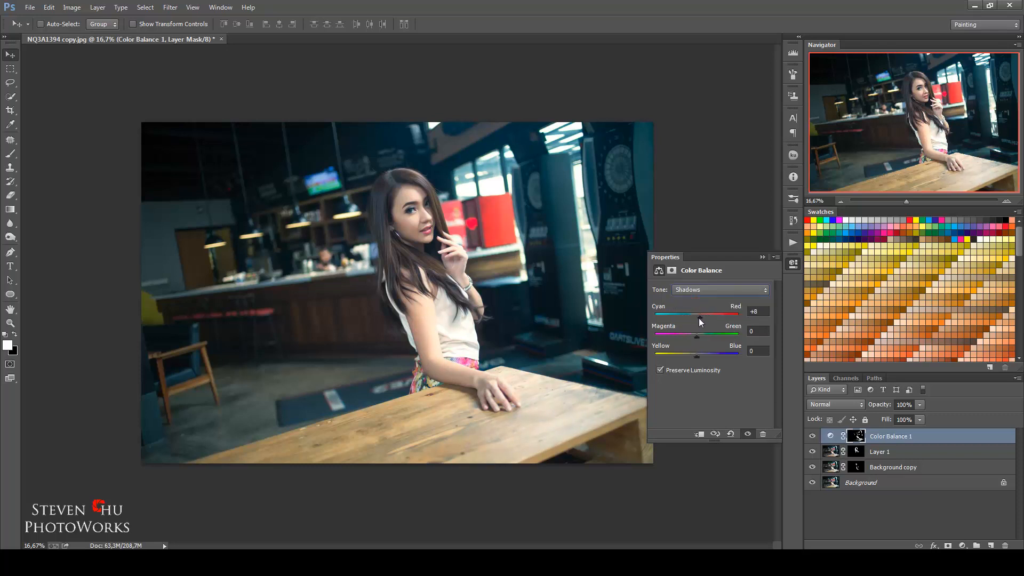
left_click(702, 290)
left_click(698, 306)
mouse_move(700, 314)
left_mouse_down()
mouse_move(684, 315)
mouse_move(716, 318)
left_mouse_up()
left_click(763, 257)
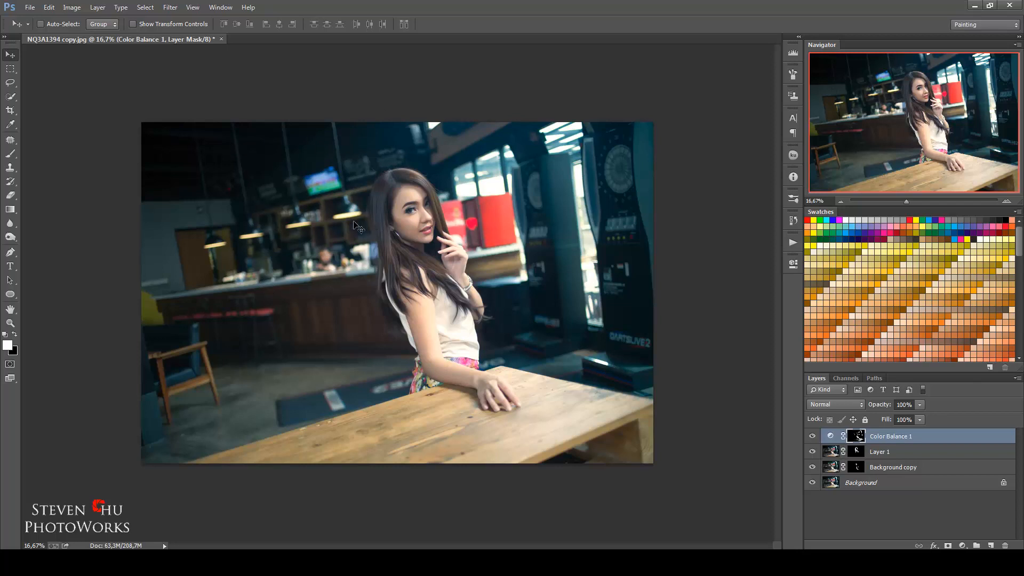
Quick-select the café backdrop on the Background layer, leaving out the table and the woman, and subtract her hair from the selection
left_click(832, 485)
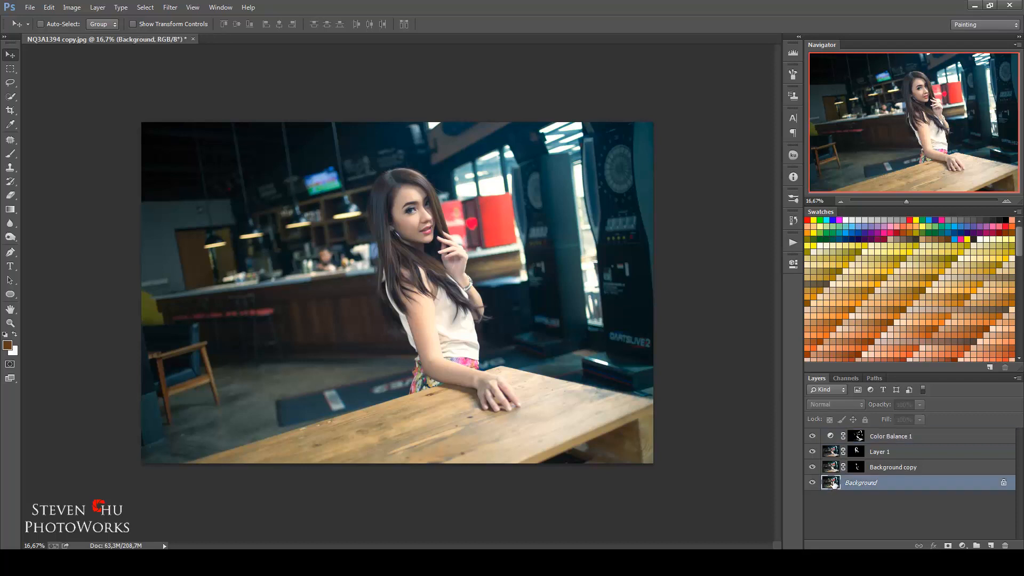
left_click(10, 97)
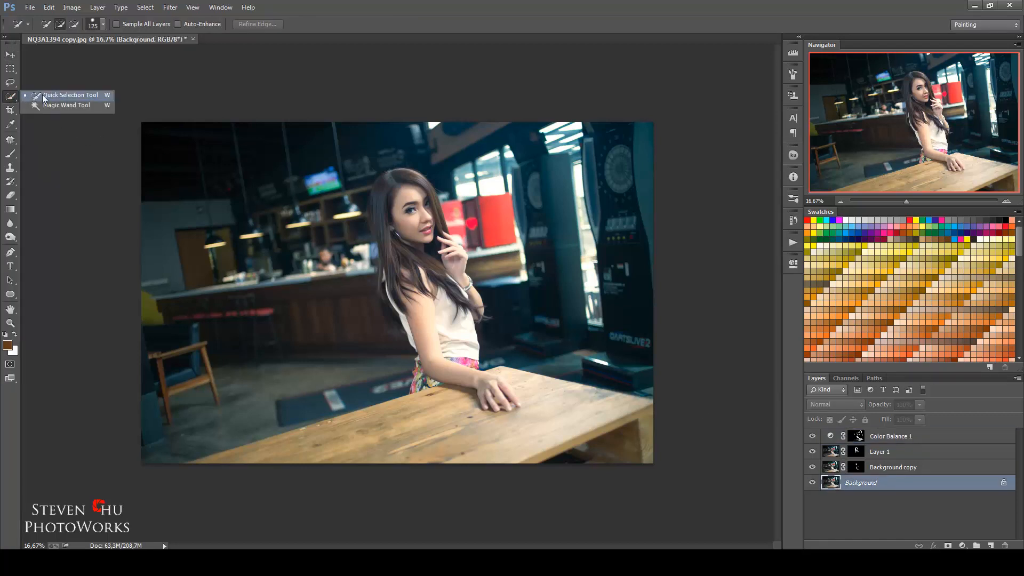
left_click(48, 96)
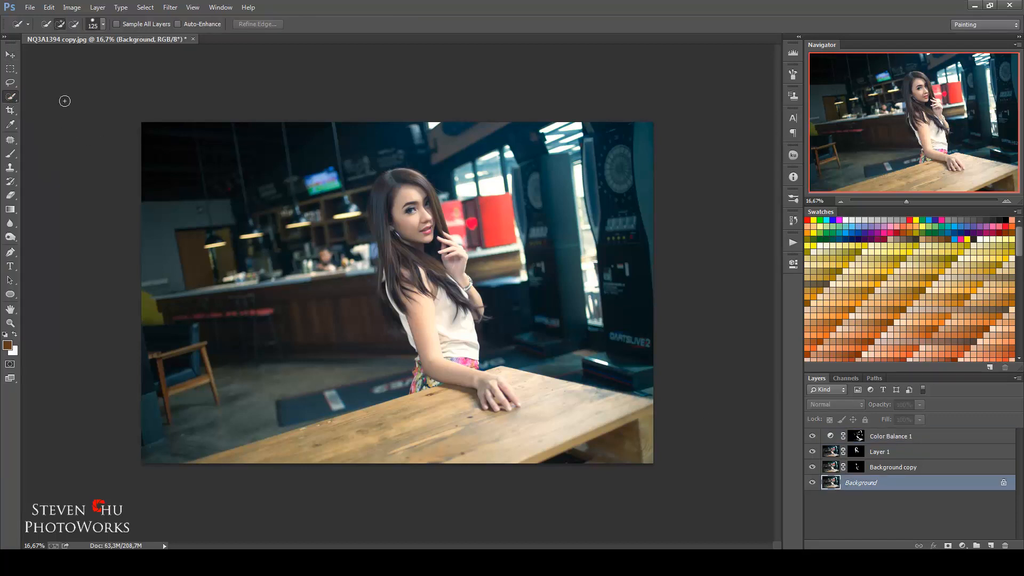
mouse_move(203, 430)
left_mouse_down()
mouse_move(388, 365)
mouse_move(333, 295)
mouse_move(275, 249)
mouse_move(271, 205)
mouse_move(305, 144)
mouse_move(332, 124)
mouse_move(342, 232)
left_mouse_up()
left_click_drag(431, 141, 437, 147)
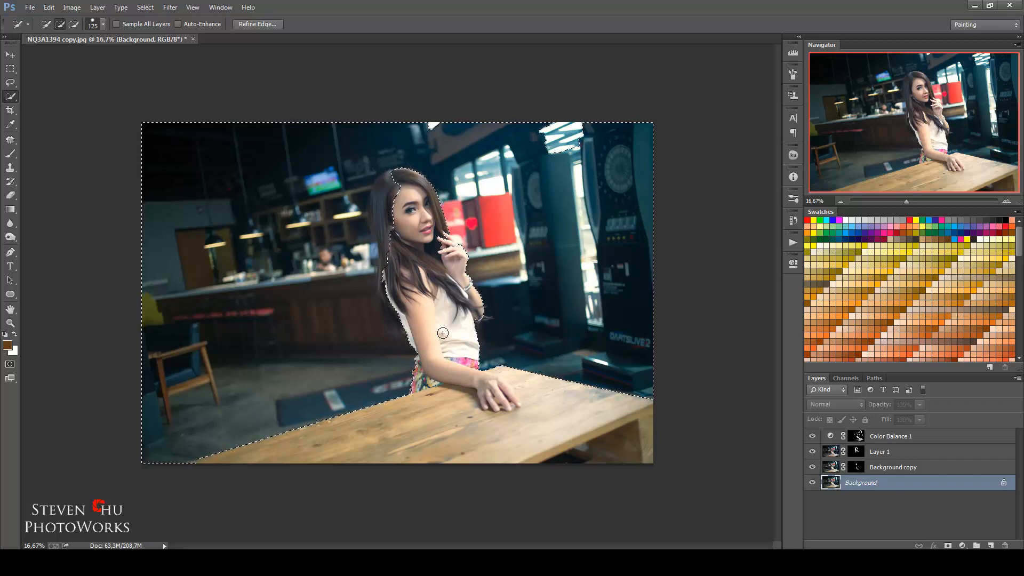
left_click(74, 24)
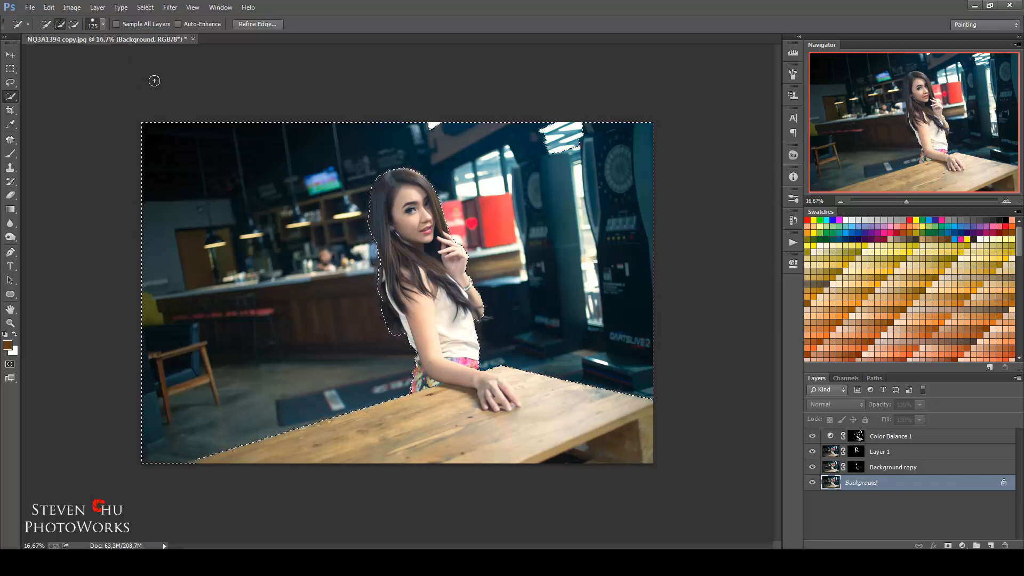
Create an empty layer above Color Balance 1 and accept brown #583b1c as the foreground color
left_click(928, 439)
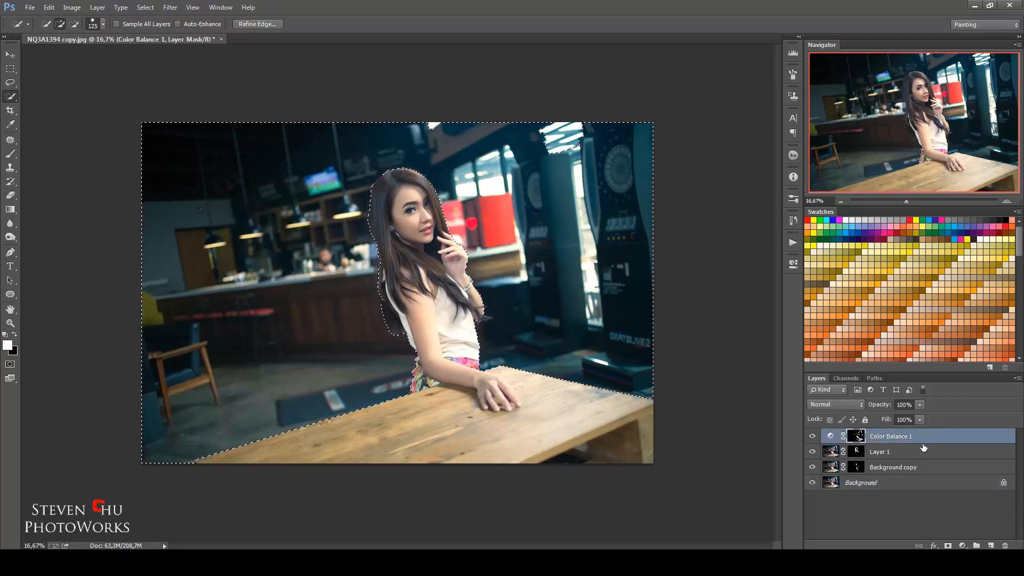
left_click(992, 546)
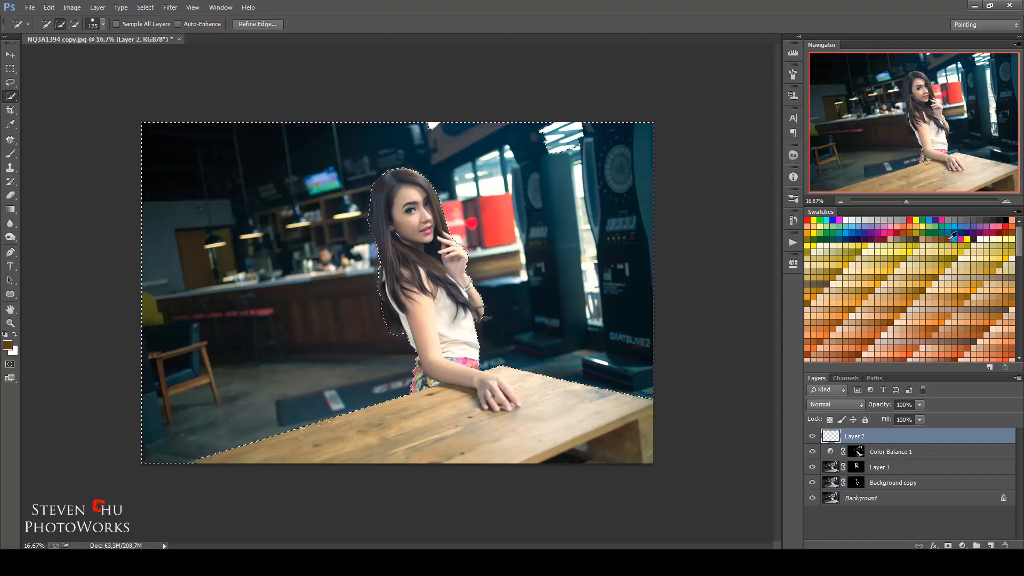
left_click(8, 349)
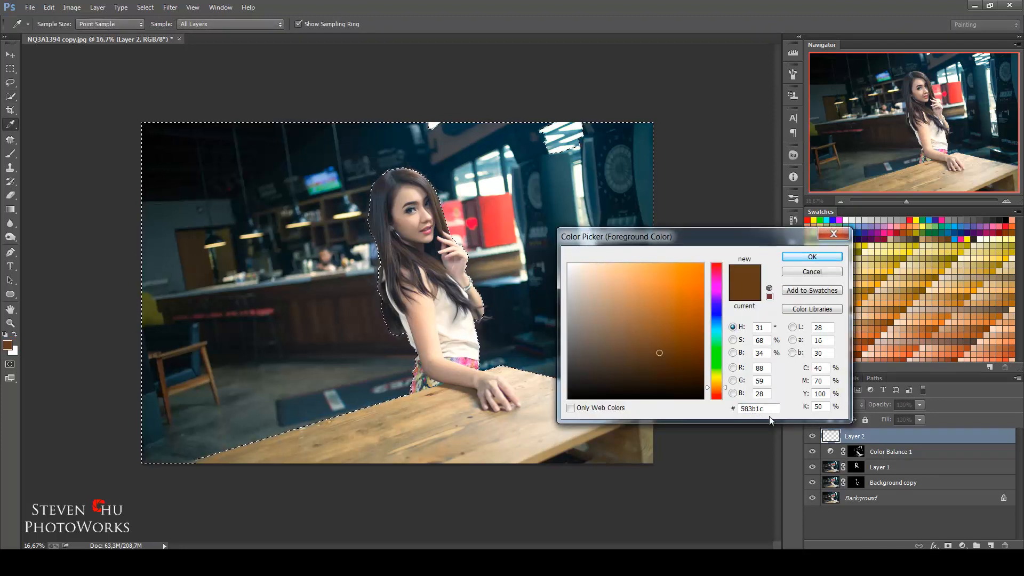
left_click(802, 258)
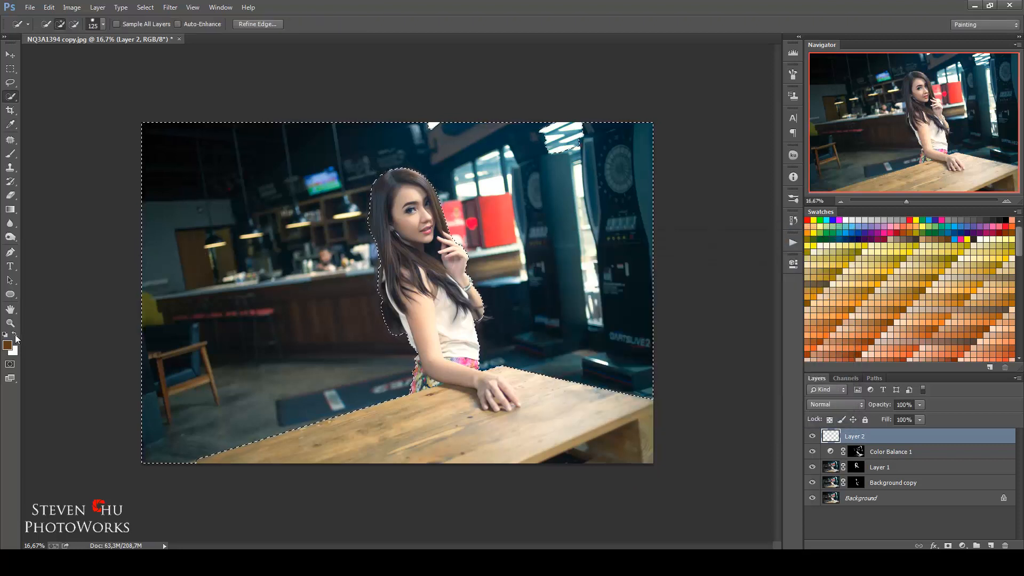
Fill the selected backdrop on Layer 2 with the foreground color in Overlay mode at 100% opacity
left_click(53, 7)
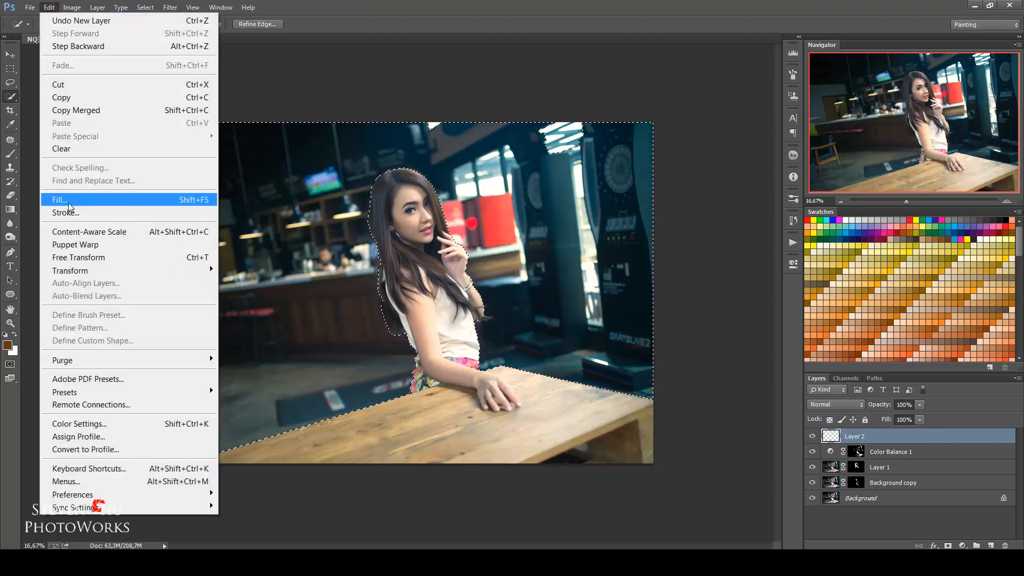
left_click(70, 200)
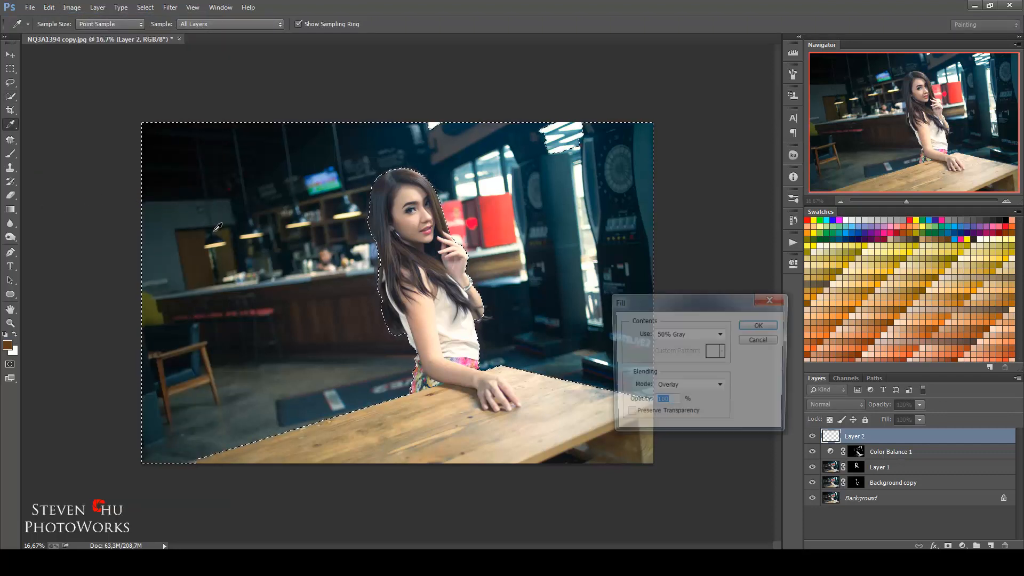
left_click(676, 335)
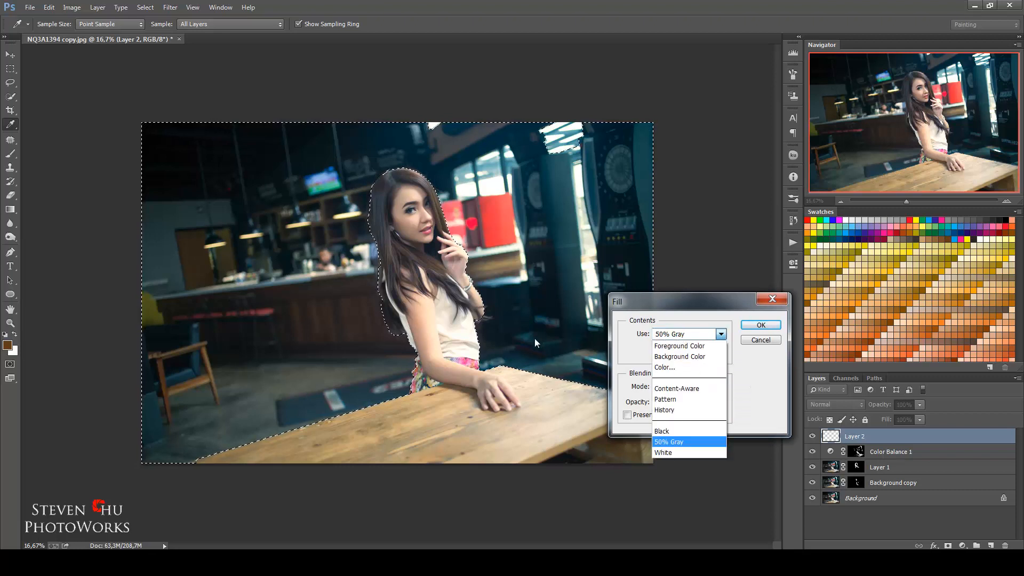
left_click(680, 345)
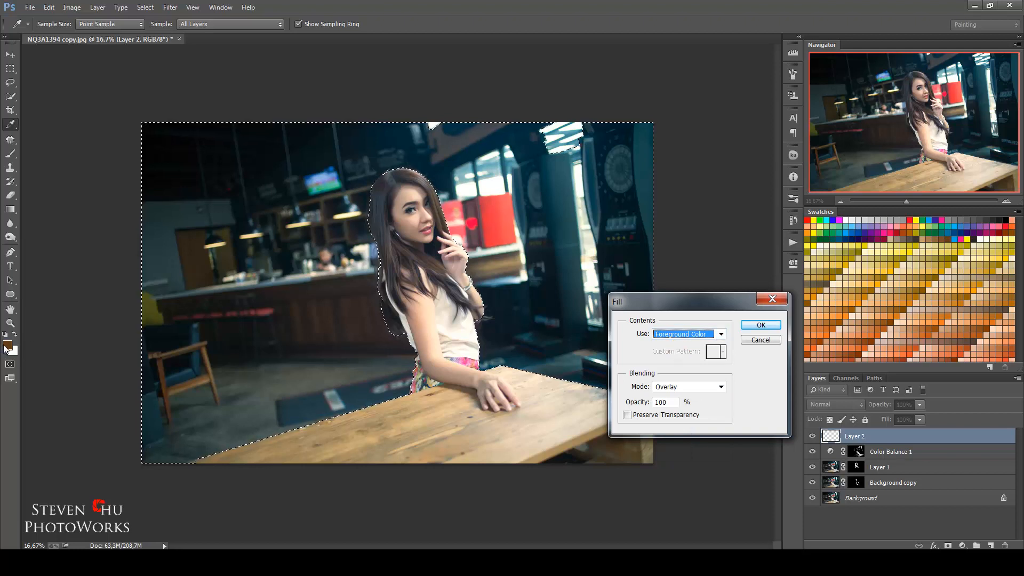
left_click(761, 326)
key("w")
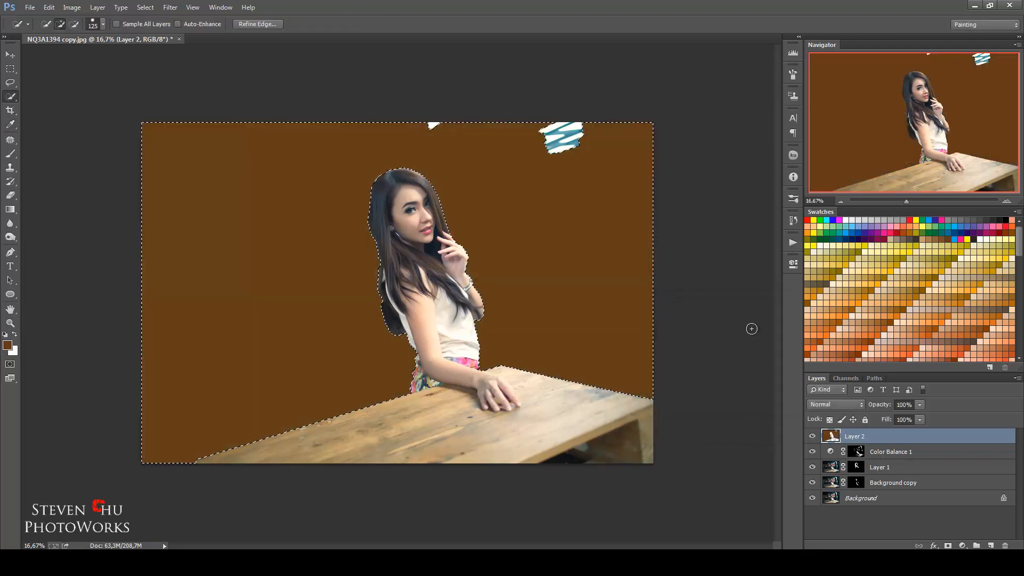
Deselect the backdrop and paint brown over the unfilled patches along the photo's upper edge with the 200 px brush
left_click(11, 55)
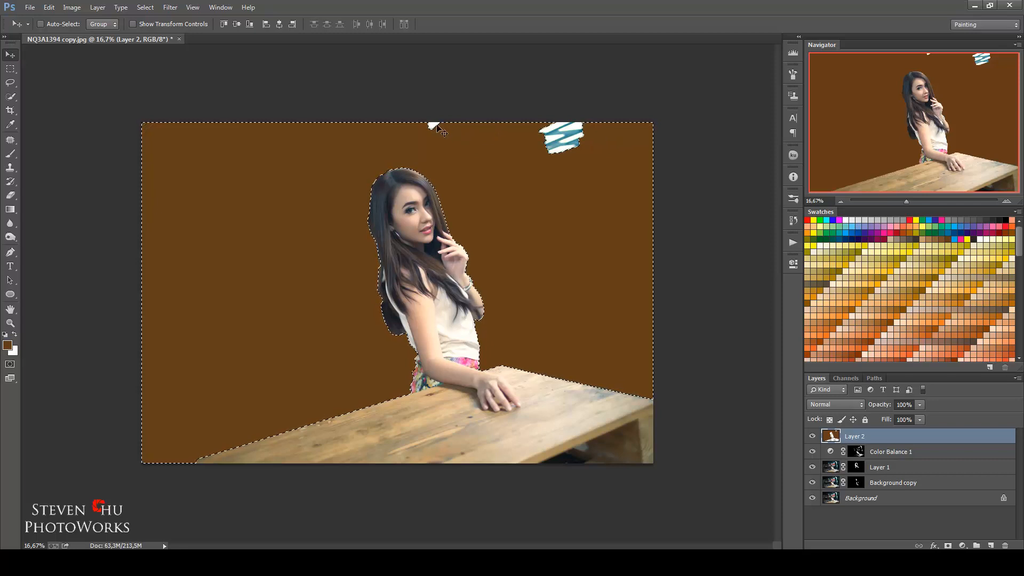
left_click(144, 7)
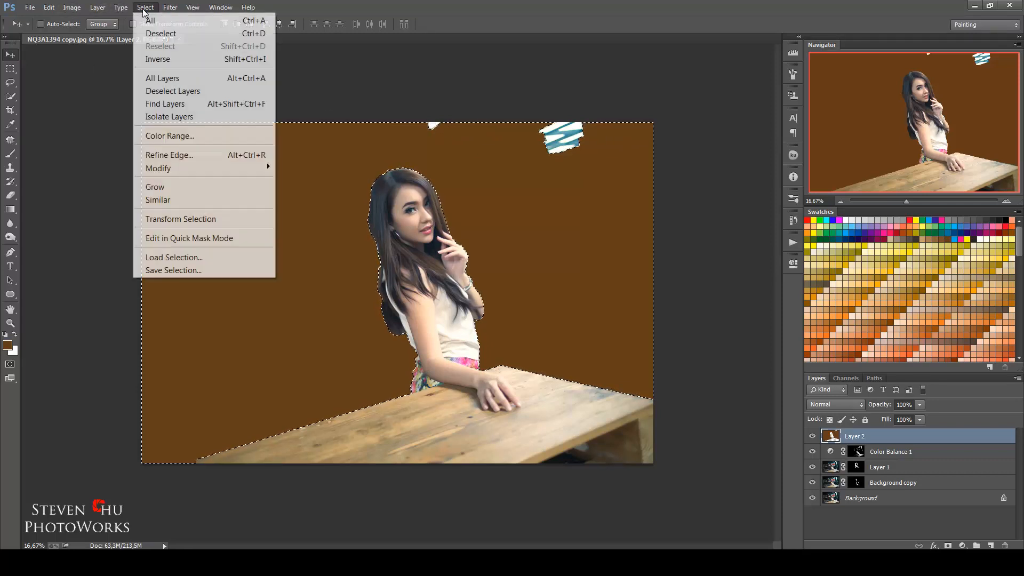
left_click(160, 33)
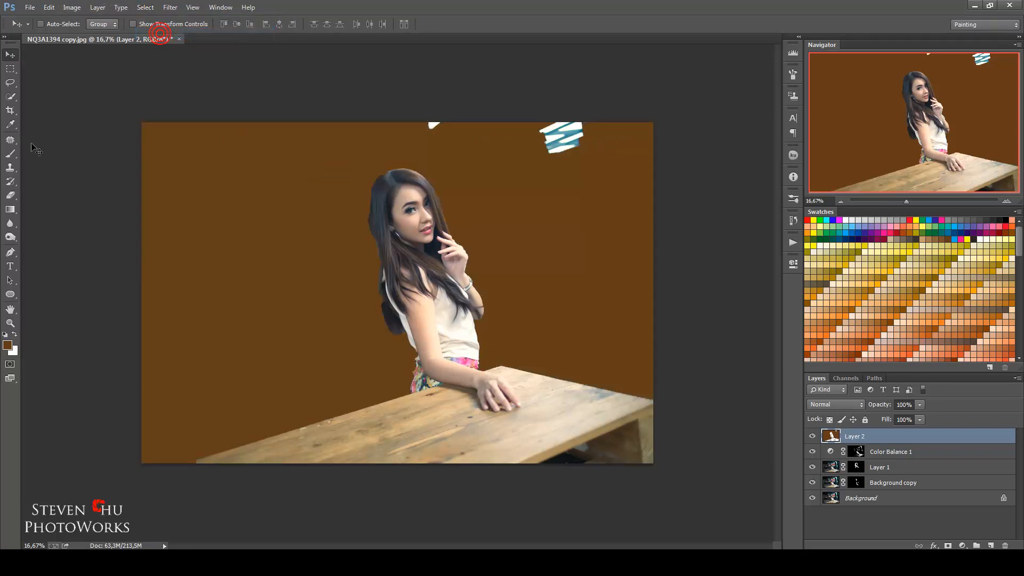
left_click(10, 153)
mouse_move(451, 135)
left_mouse_down()
mouse_move(575, 129)
mouse_move(546, 138)
mouse_move(556, 145)
mouse_move(580, 138)
left_mouse_up()
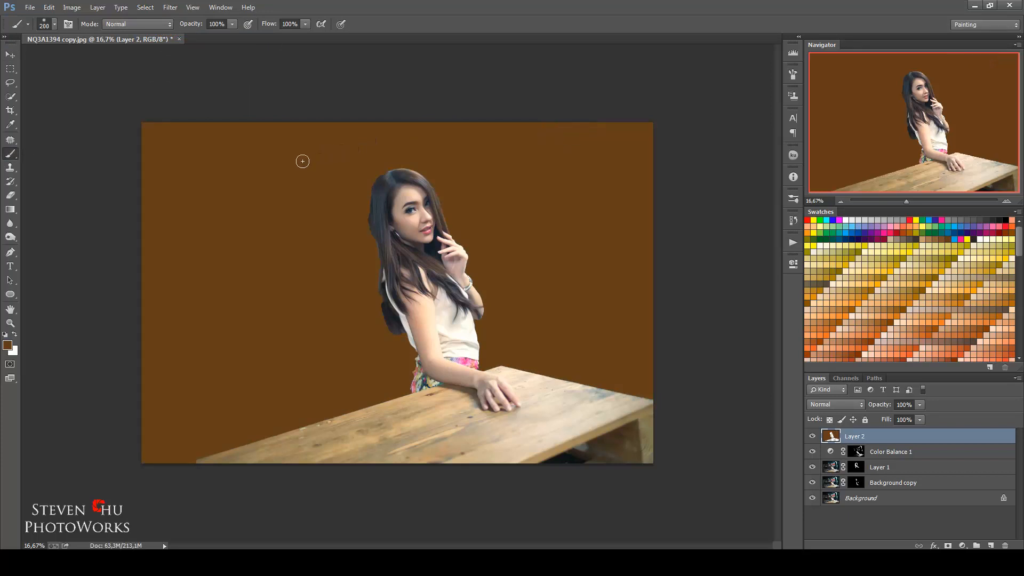
Set Layer 2's blend mode to Color Dodge and compare the photo with the layer hidden and shown
left_click(835, 404)
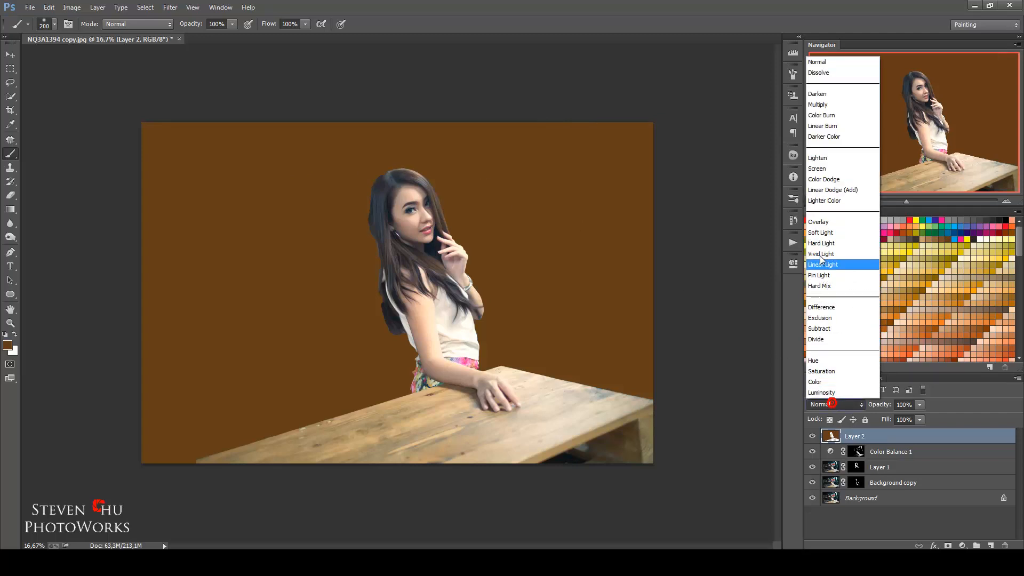
left_click(828, 180)
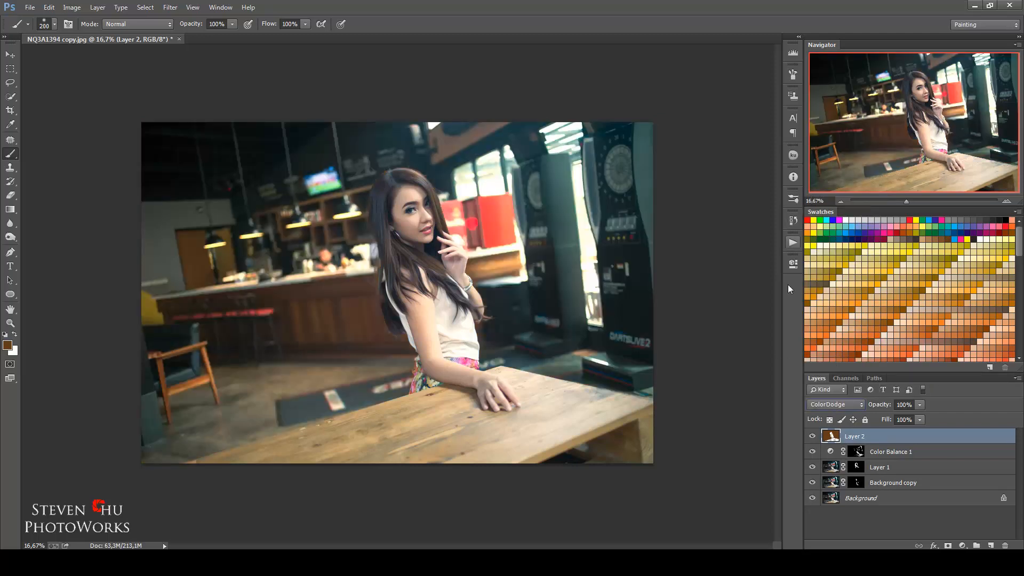
left_click(812, 436)
left_click(812, 436)
Turn Layer 2's tint blue with a Hue/Saturation adjustment, setting the hue to about -178 and raising the saturation slightly
left_click(56, 12)
mouse_move(73, 10)
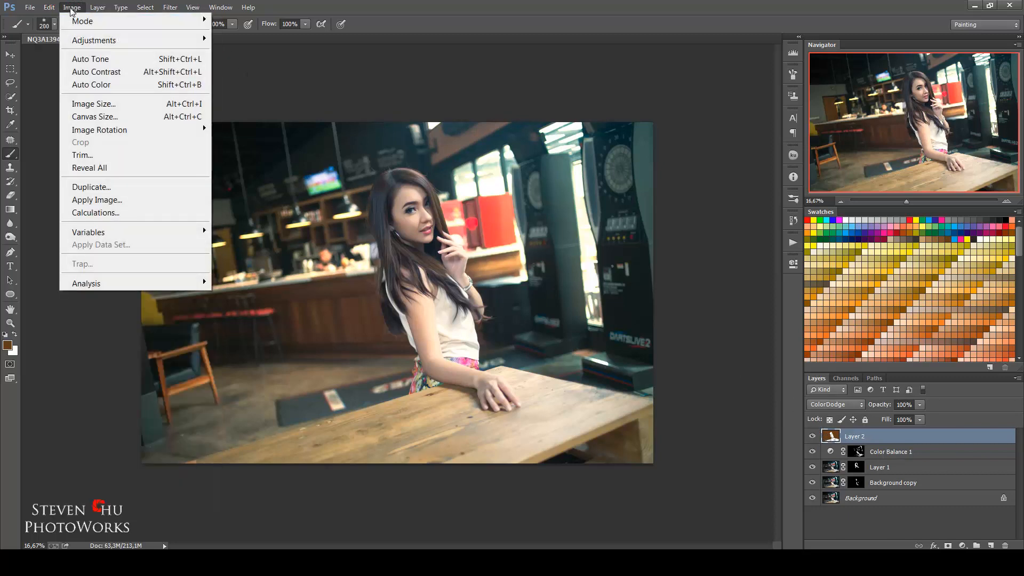
mouse_move(86, 40)
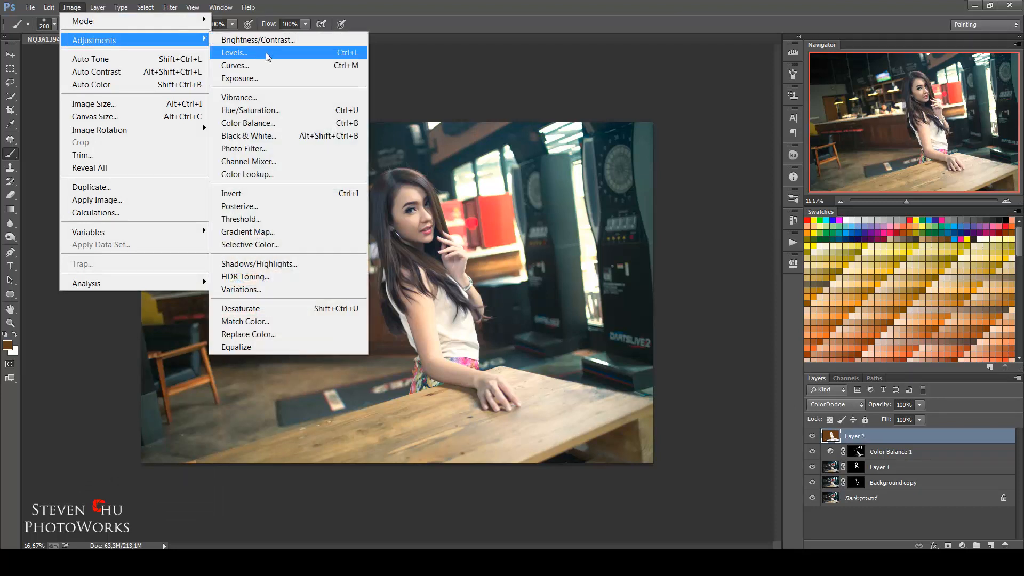
left_click(253, 111)
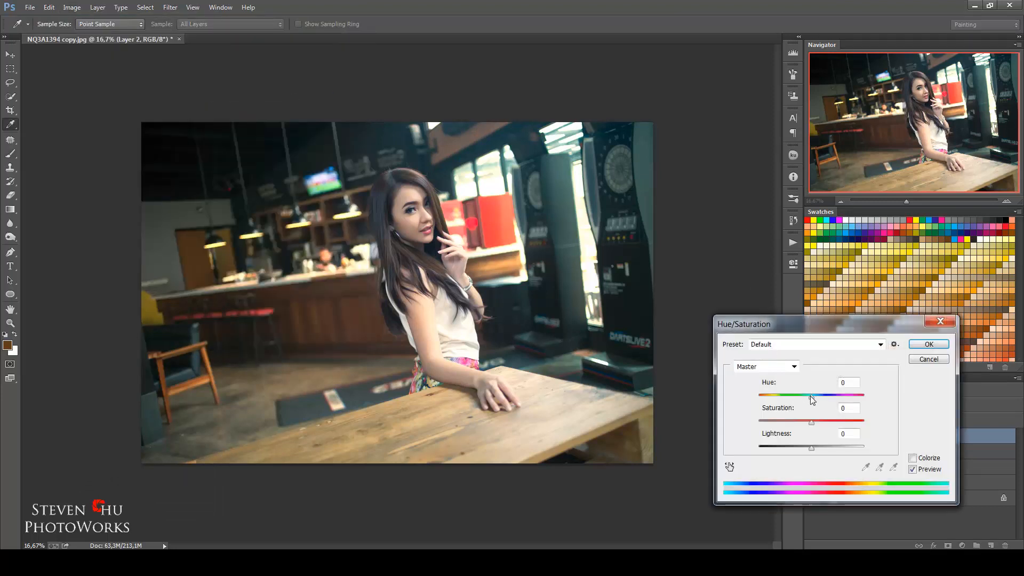
left_click_drag(811, 398, 761, 396)
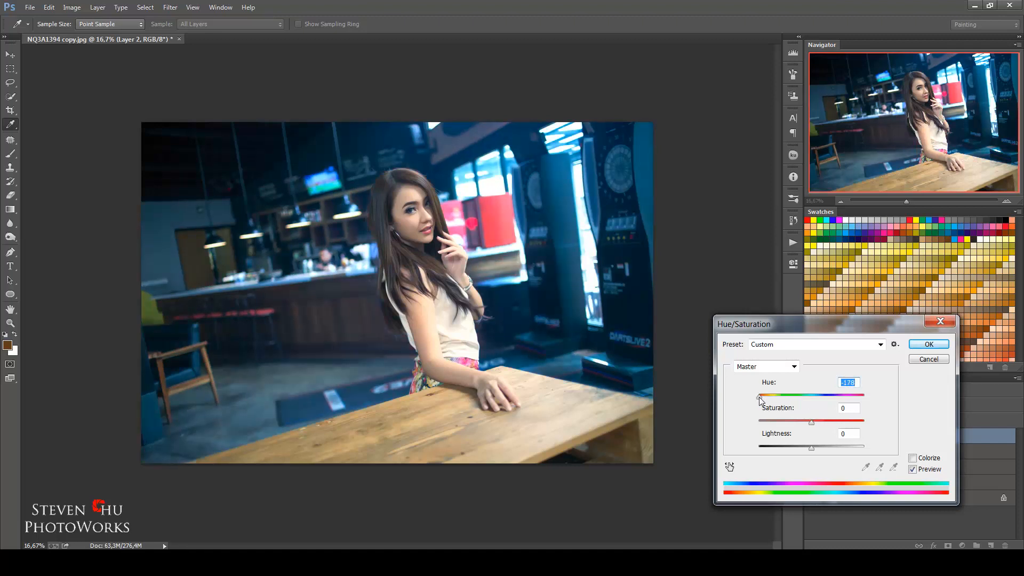
mouse_move(811, 422)
left_mouse_down()
mouse_move(835, 425)
mouse_move(817, 420)
left_mouse_up()
left_click(922, 345)
key("b")
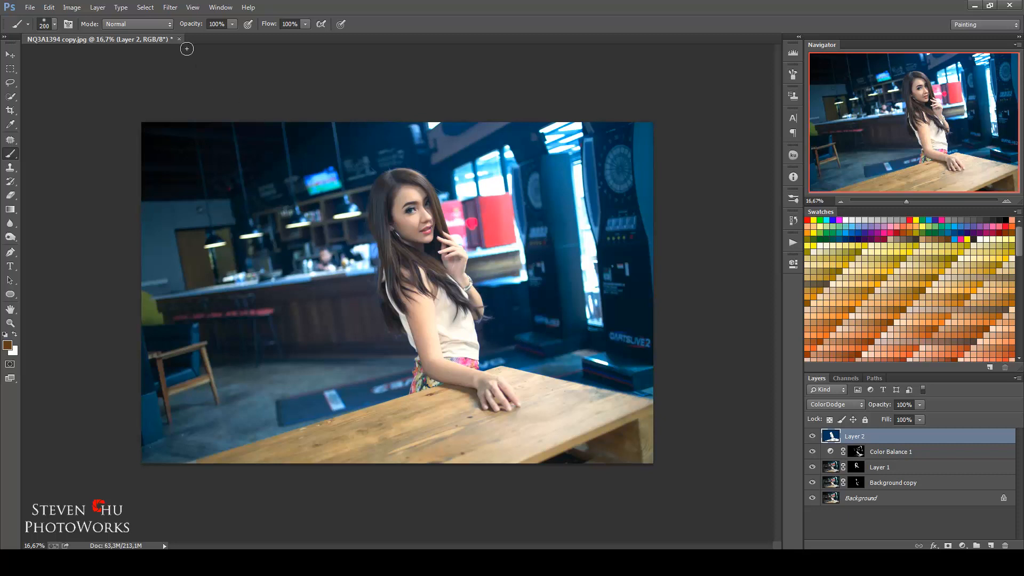
Apply a Gaussian Blur with a radius of about 29 pixels to Layer 2
left_click(170, 6)
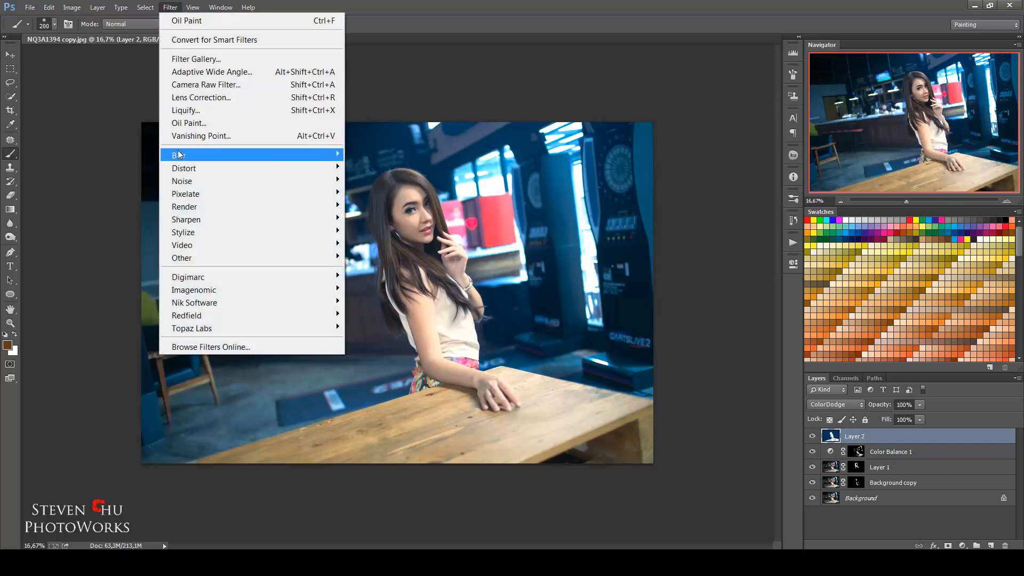
mouse_move(178, 155)
left_click(73, 250)
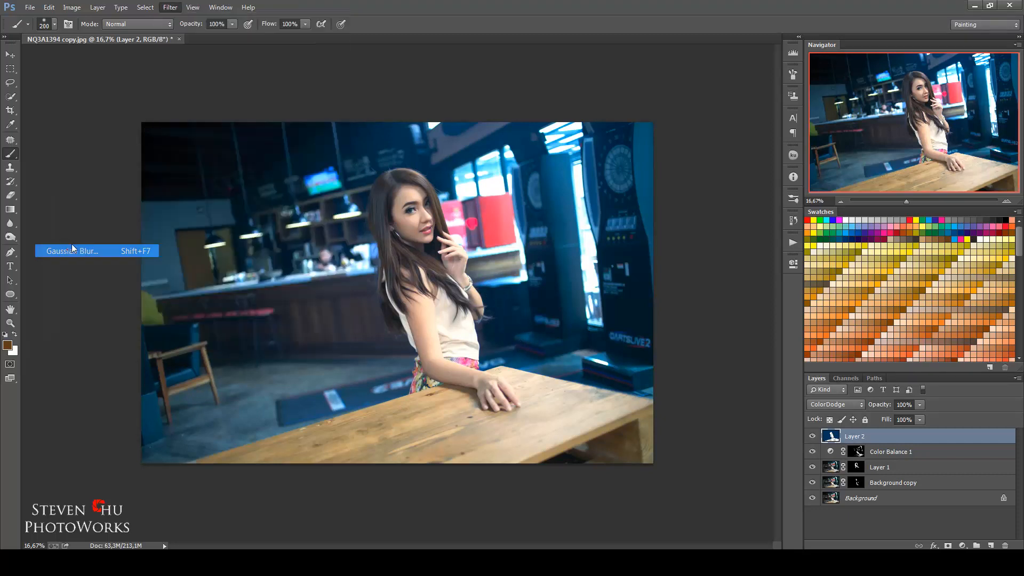
left_click_drag(898, 353, 885, 357)
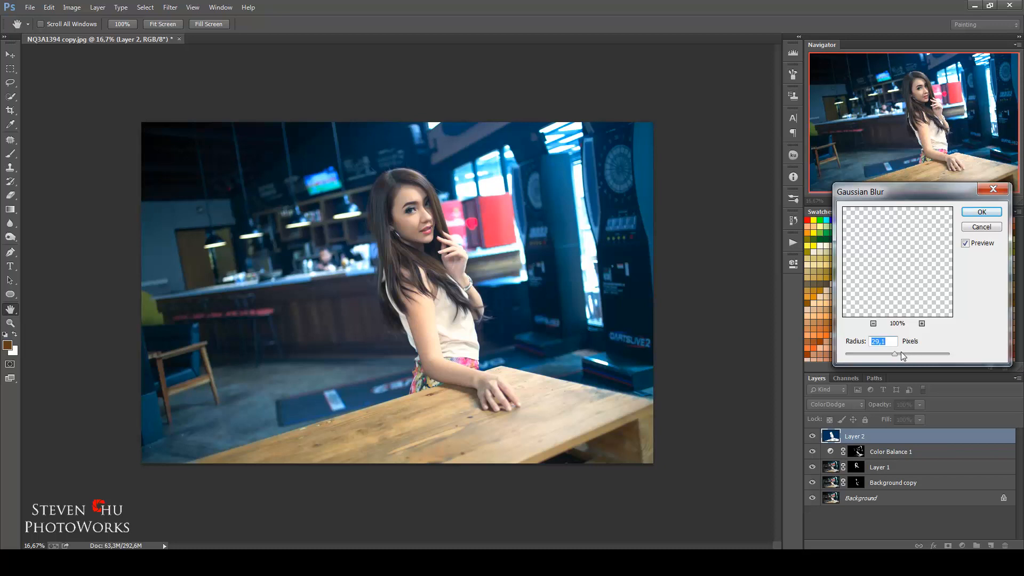
left_click(976, 213)
key("b")
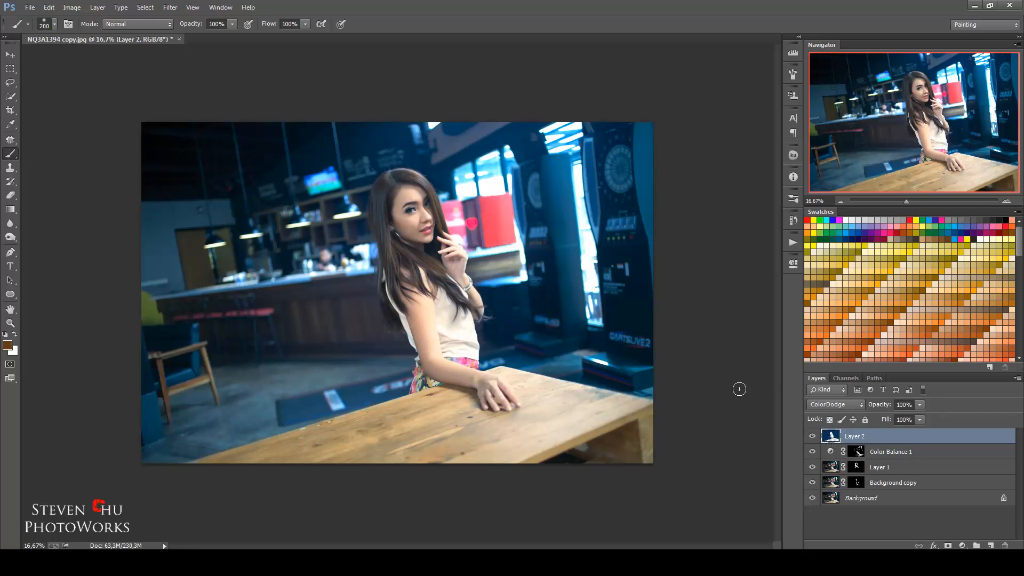
Fine-tune the tone of Layer 2's blue fill with a Brightness/Contrast adjustment
left_click(72, 8)
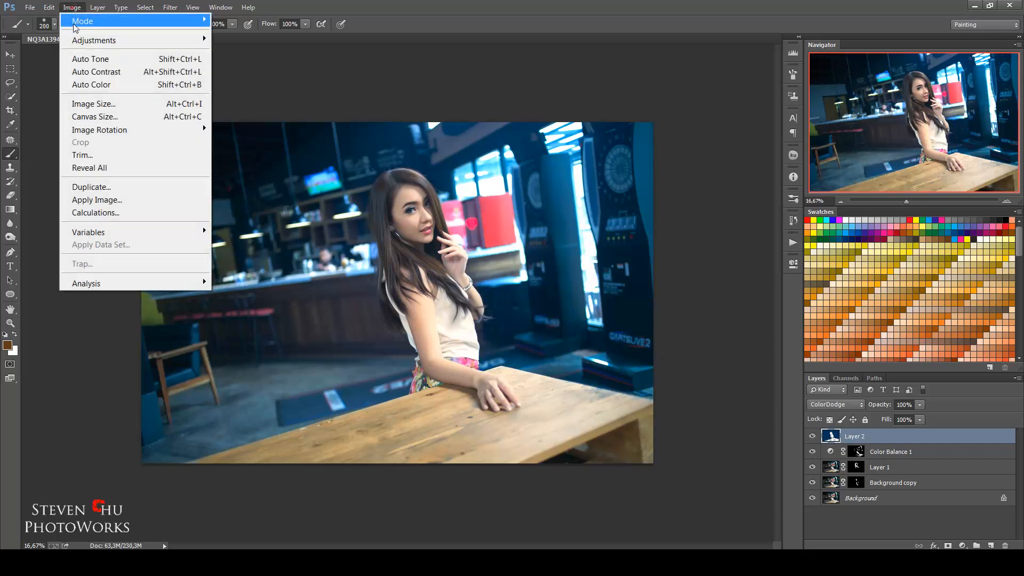
mouse_move(77, 43)
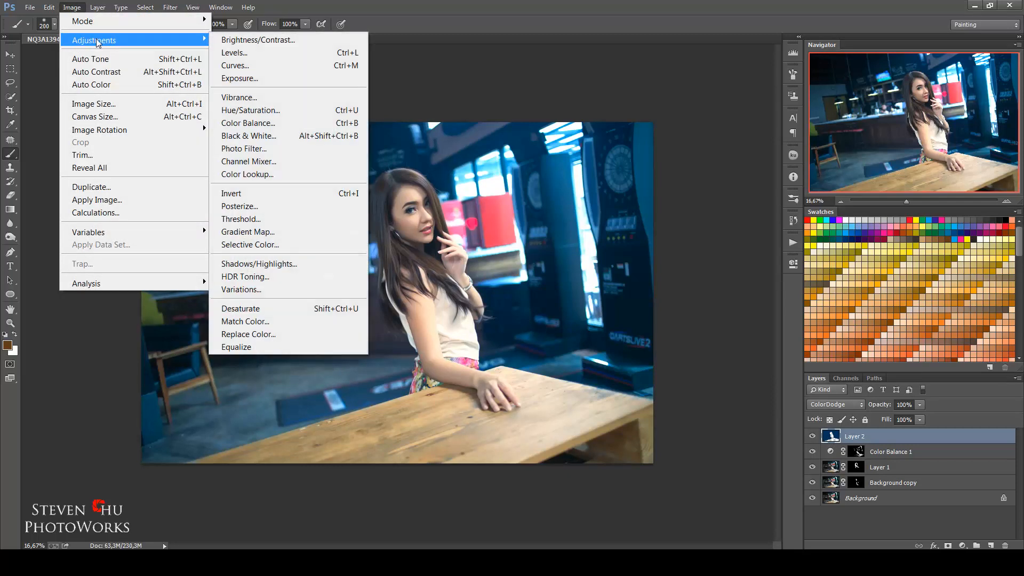
left_click(260, 44)
mouse_move(767, 146)
left_mouse_down()
mouse_move(754, 148)
mouse_move(793, 172)
mouse_move(757, 148)
mouse_move(768, 148)
left_mouse_up()
left_click(852, 134)
key("b")
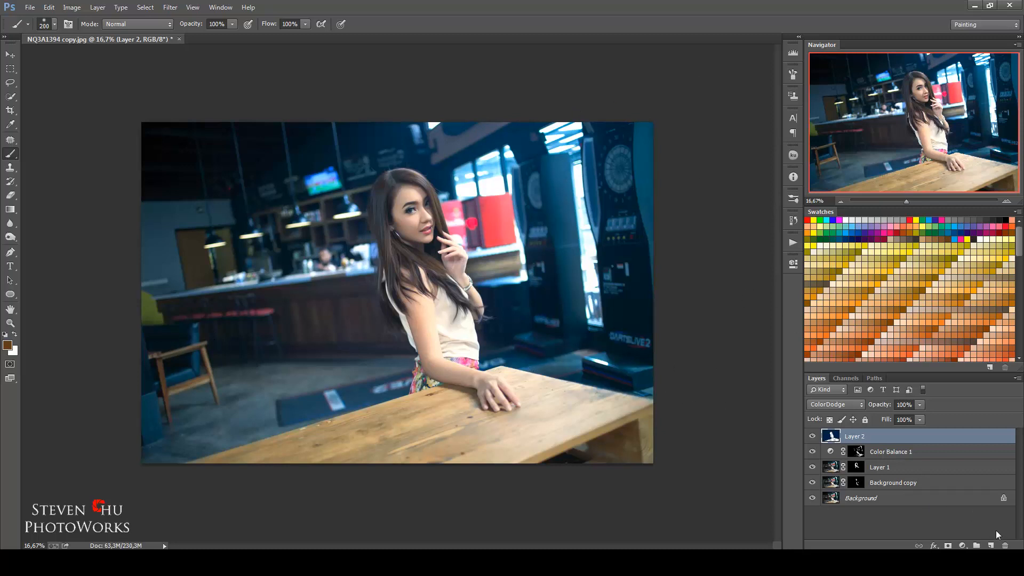
Add an empty layer above Layer 2 and enlarge the soft 0% hardness brush beyond 2000 px
left_click(989, 545)
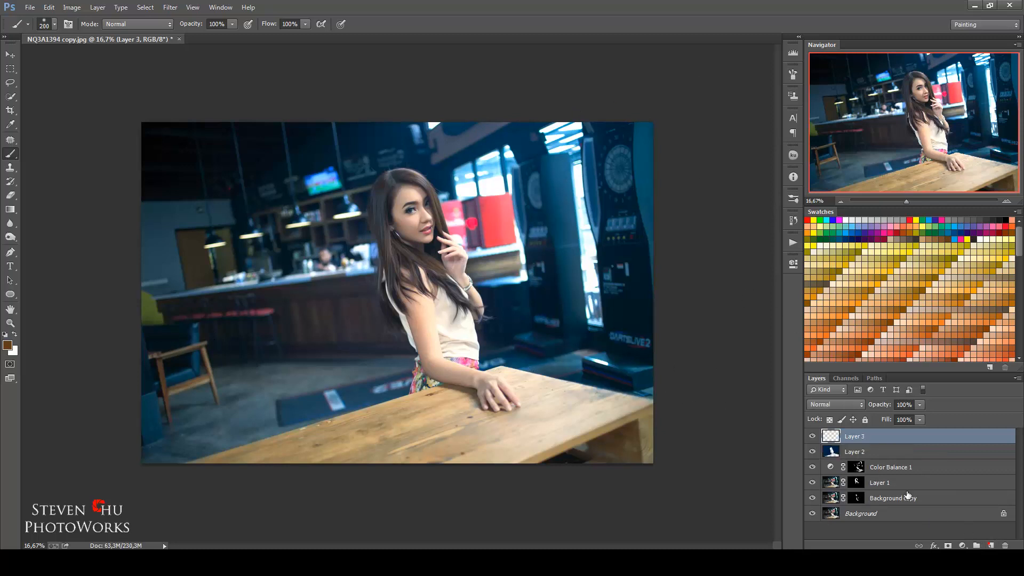
right_click(17, 155)
left_click(54, 152)
key("bracketright")
key("bracketright")
key("bracketright")
key("bracketright")
key("bracketright")
key("bracketright")
key("bracketright")
key("bracketright")
key("bracketright")
key("bracketright")
key("bracketright")
key("bracketright")
key("bracketright")
key("bracketright")
key("bracketright")
key("bracketright")
key("bracketright")
key("bracketright")
key("bracketright")
right_click(546, 188)
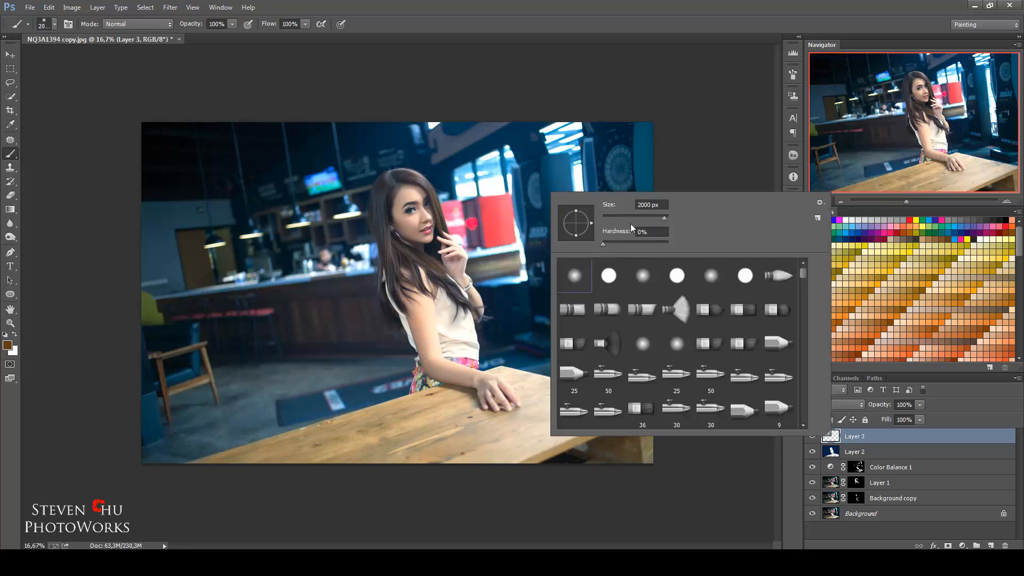
left_click_drag(667, 219, 673, 218)
key("Return")
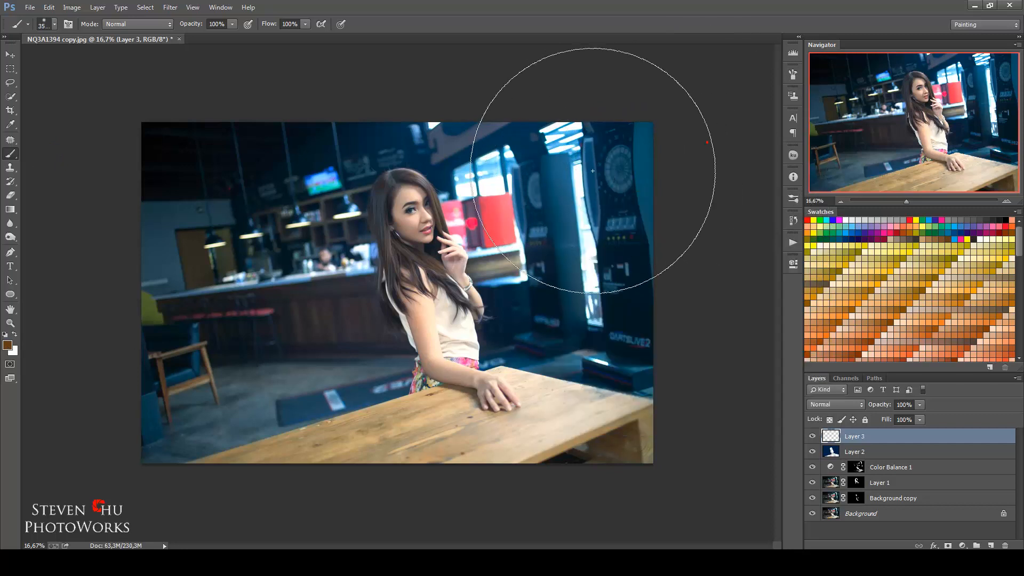
Paint soft brown over the windows and dartboard machines behind the woman on Layer 3
left_click(579, 184)
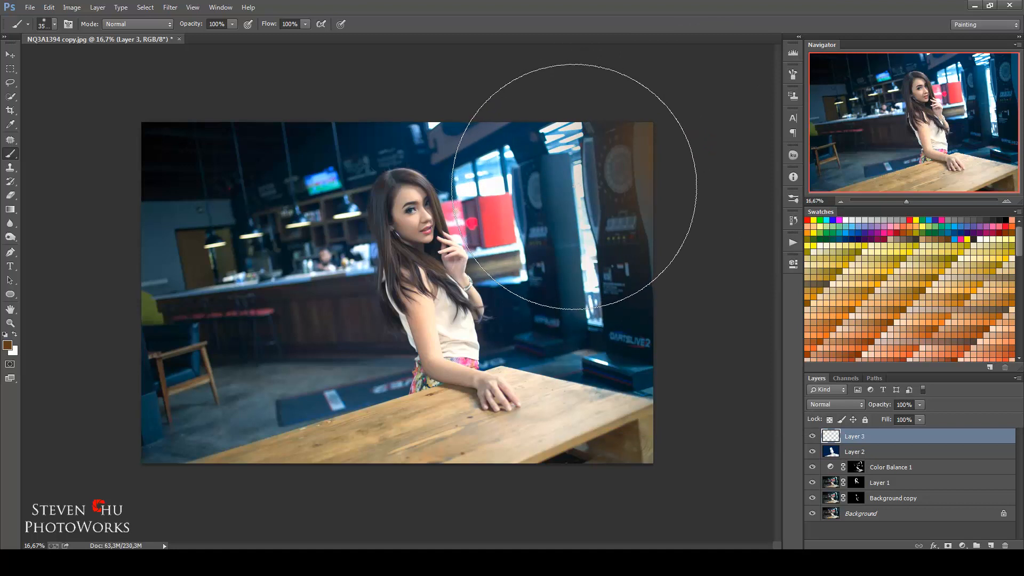
left_click(574, 186)
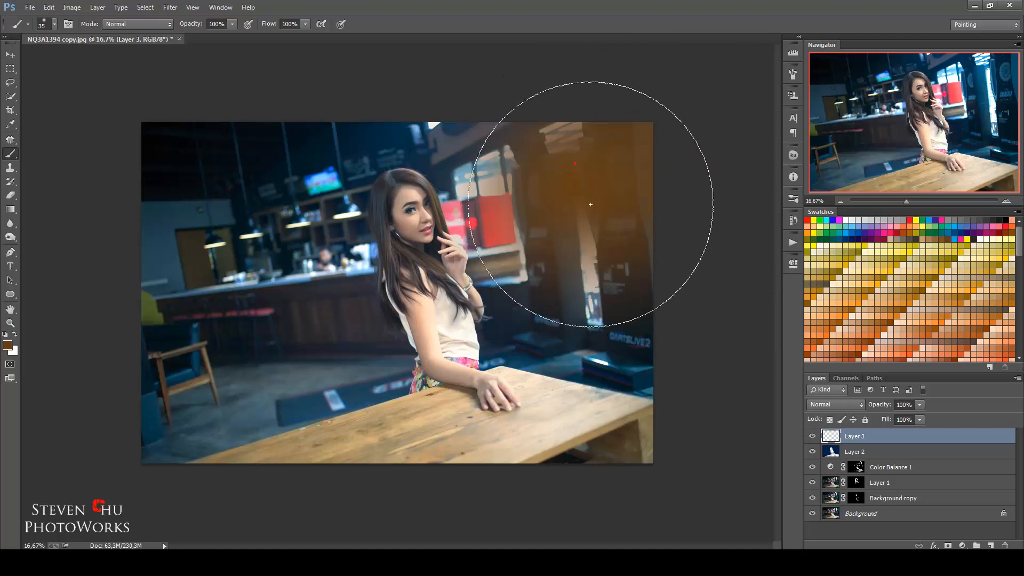
left_click(622, 213)
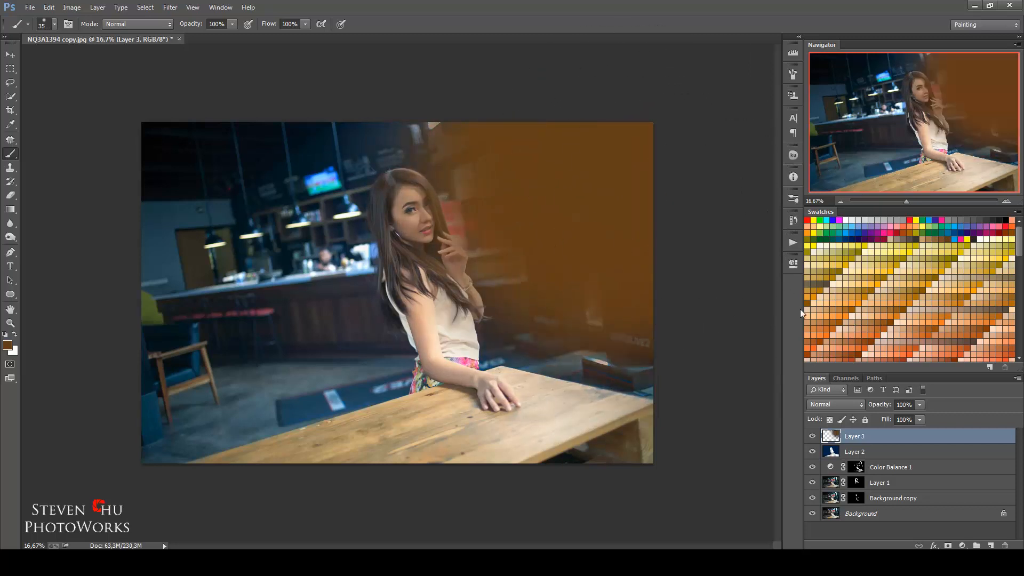
Set Layer 3's blend mode to Color Dodge and move its painted glow slightly toward the photo's lower-right corner
left_click(827, 403)
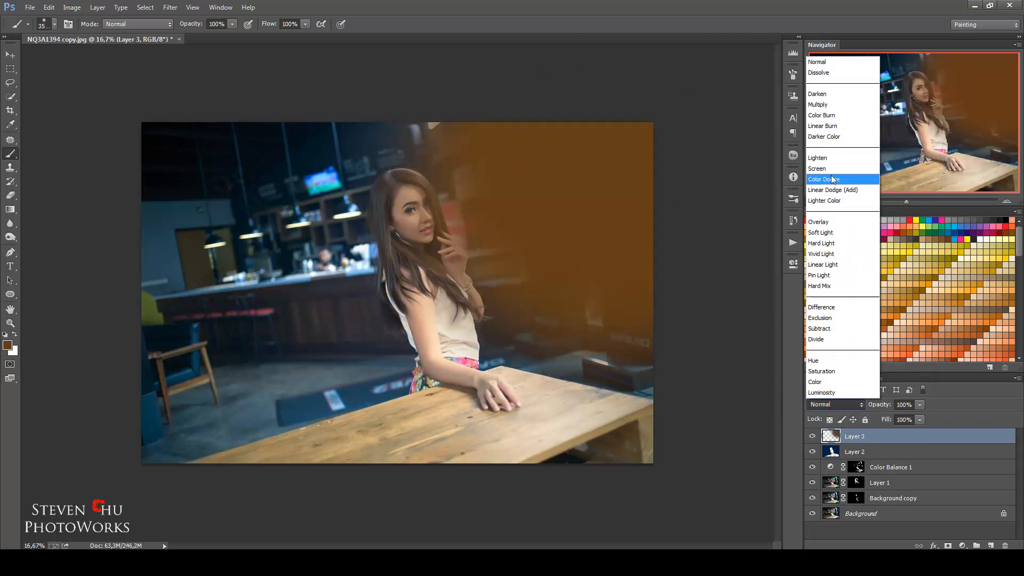
left_click(831, 176)
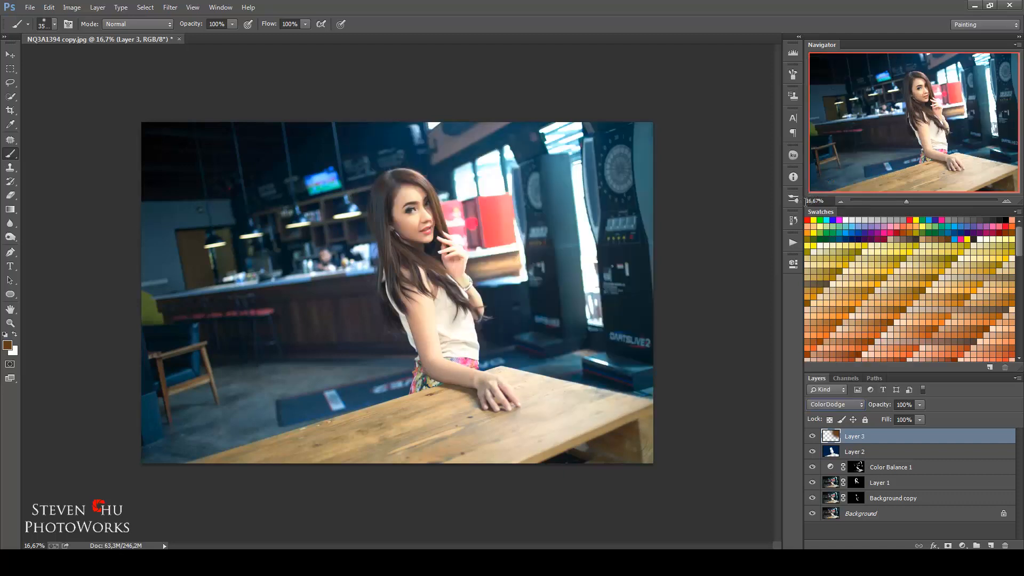
left_click(9, 53)
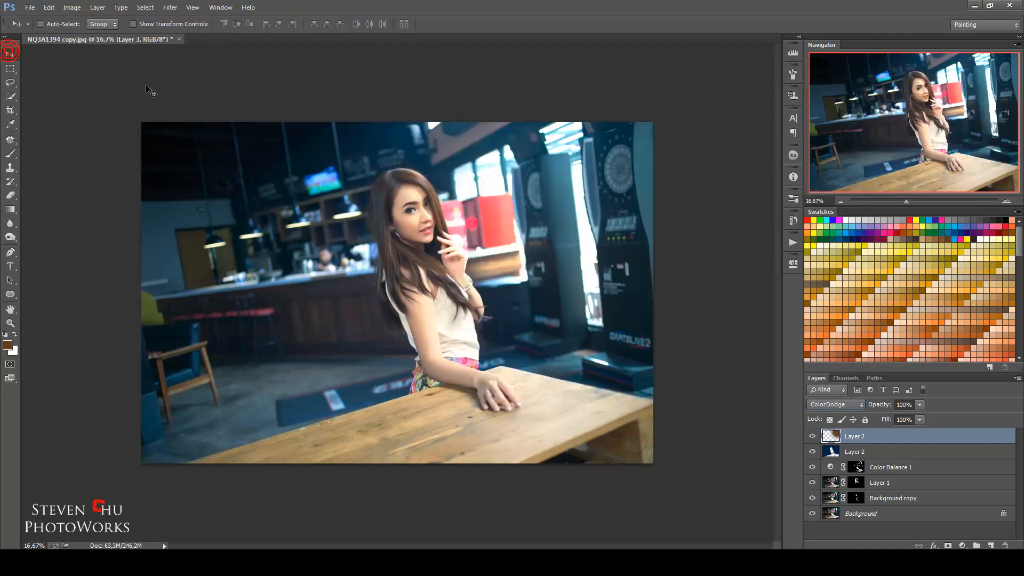
mouse_move(558, 207)
left_mouse_down()
mouse_move(593, 195)
mouse_move(575, 218)
left_mouse_up()
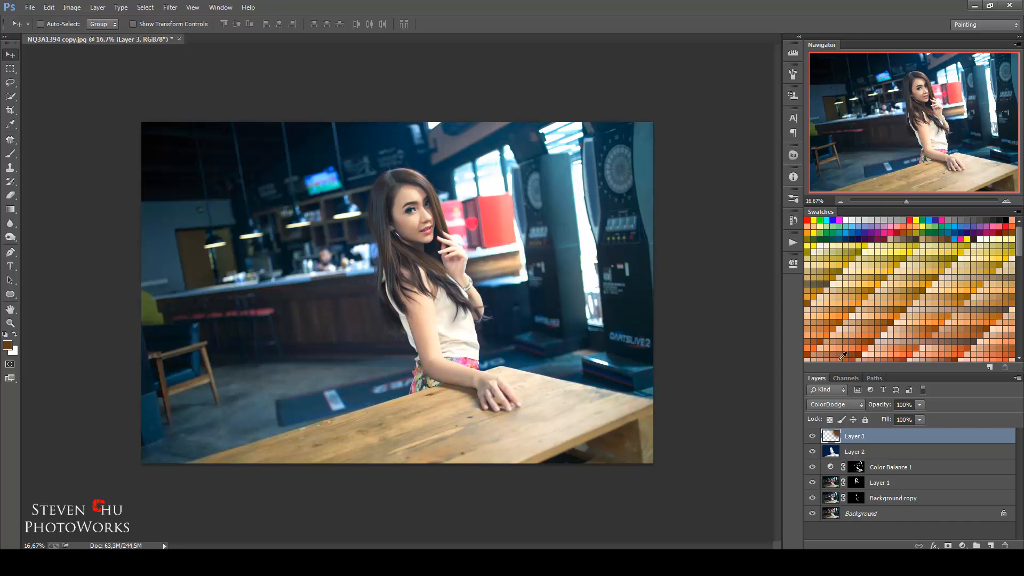
Shift Layer 3's glow to blue with a Hue/Saturation adjustment, setting the hue to about -145
left_click(72, 7)
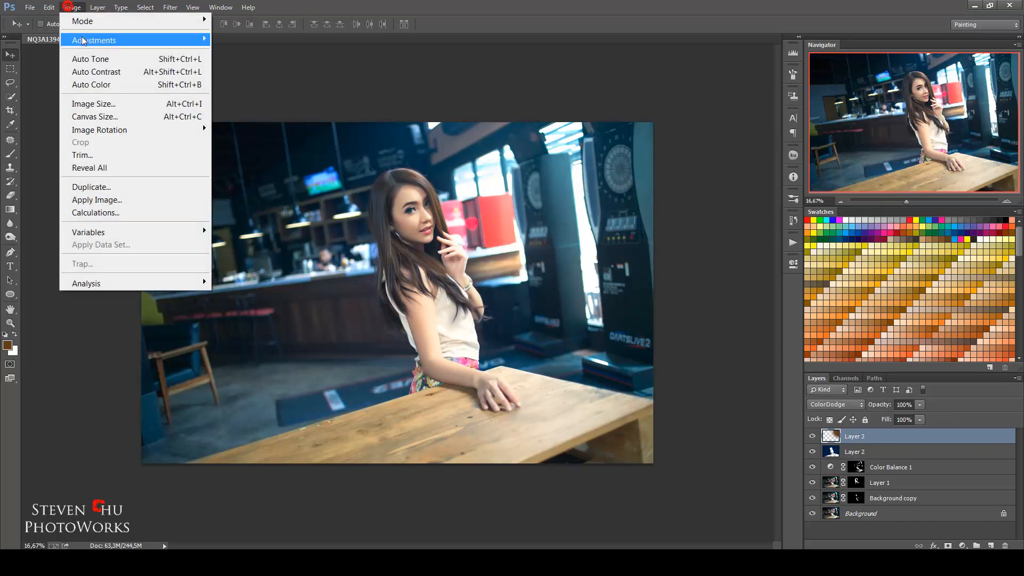
mouse_move(160, 40)
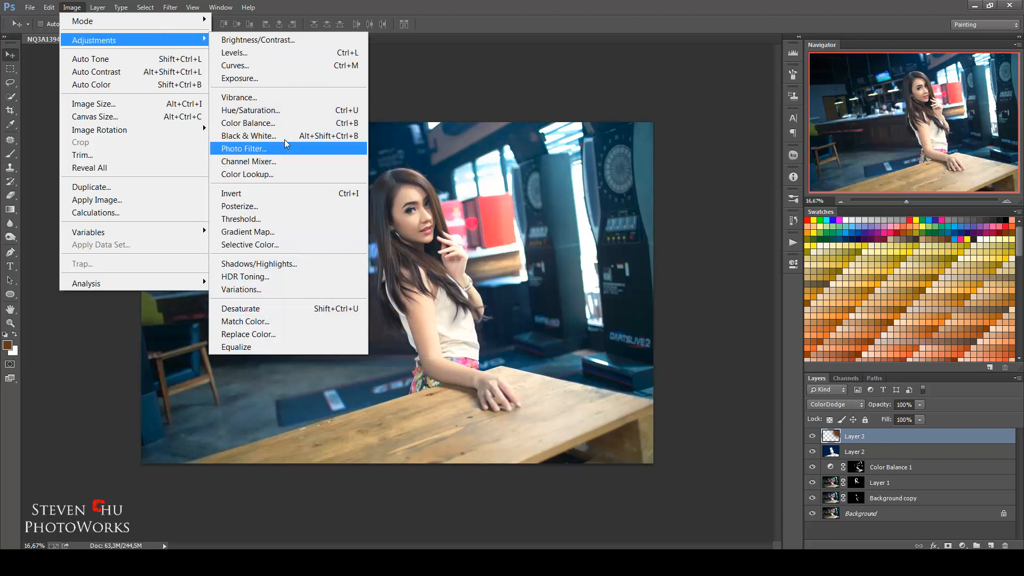
left_click(286, 118)
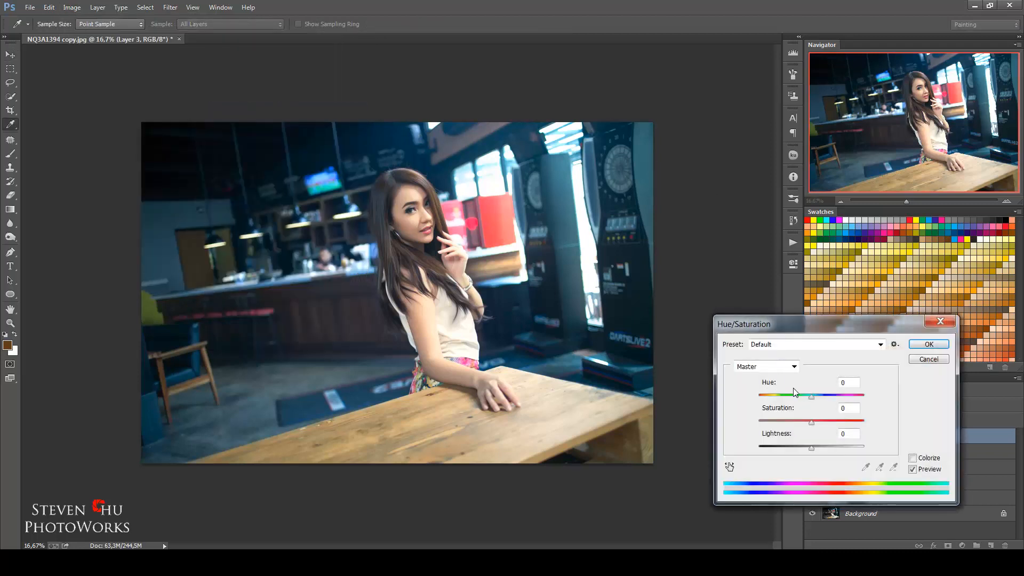
left_click_drag(811, 397, 766, 398)
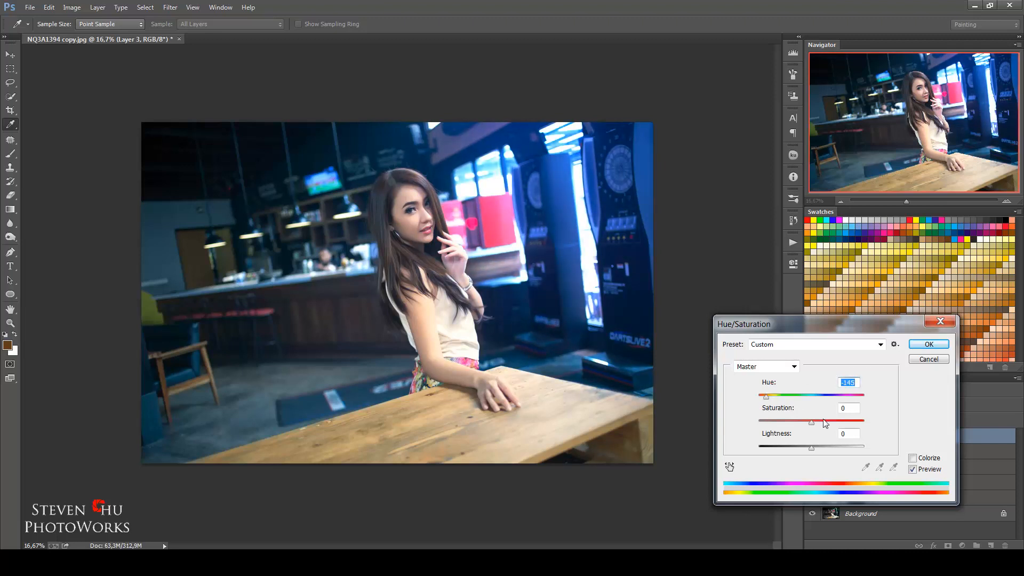
mouse_move(815, 425)
left_mouse_down()
mouse_move(804, 426)
mouse_move(823, 426)
left_mouse_up()
left_click_drag(821, 424, 811, 423)
left_click(924, 343)
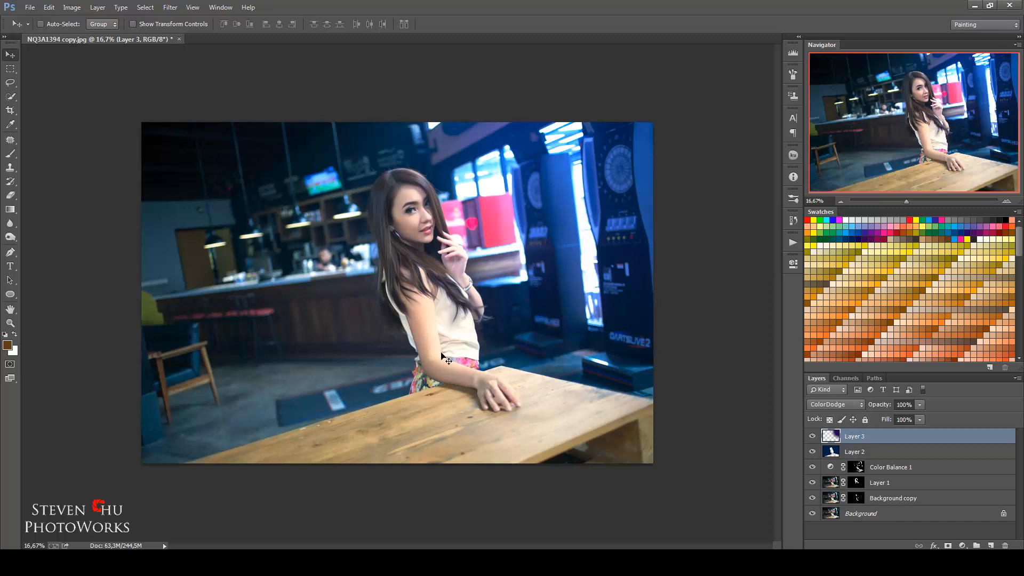
Add a Color Balance adjustment layer above Layer 3 and set its midtones to +1 green and +6 blue
left_click(962, 546)
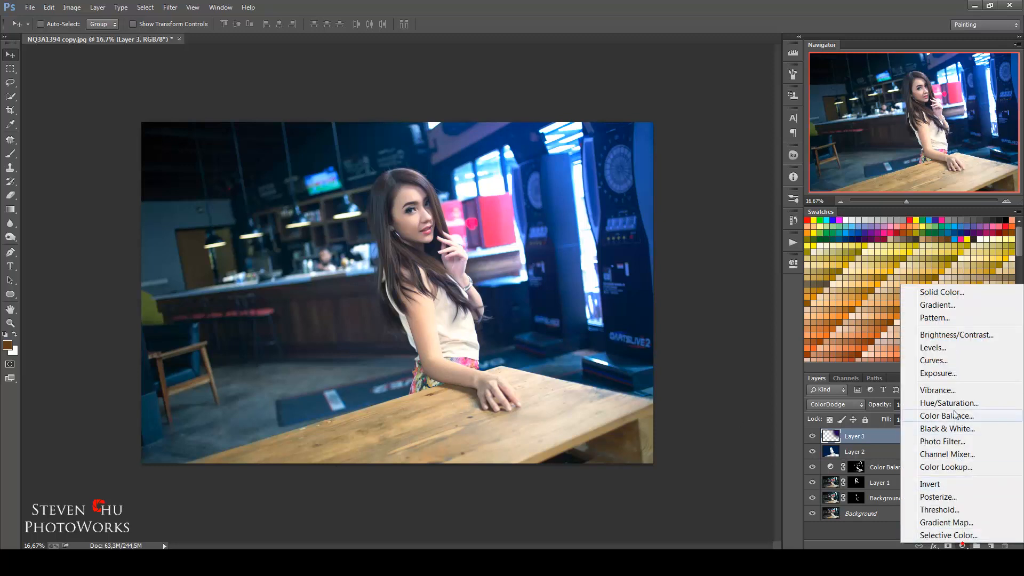
left_click(952, 415)
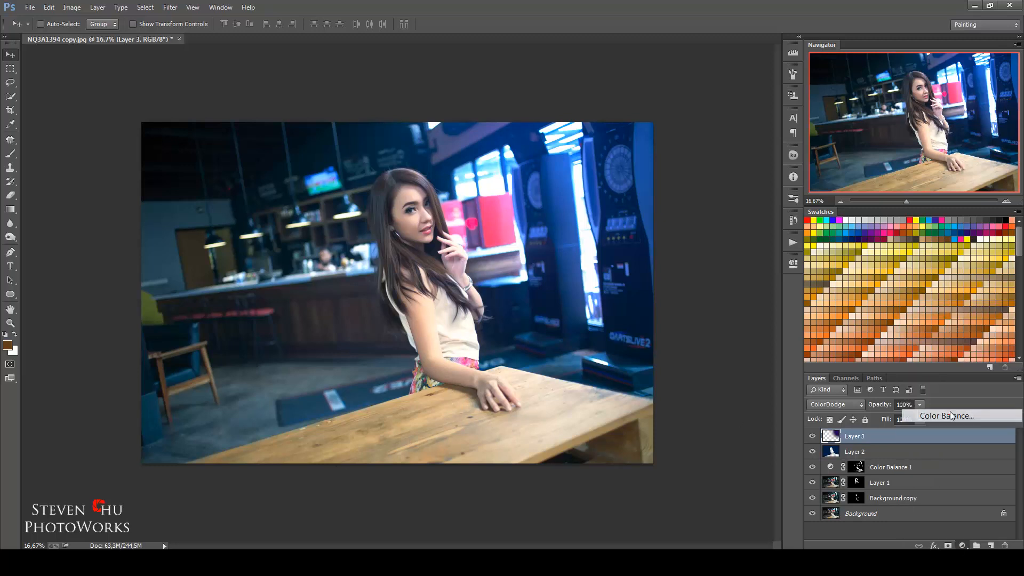
left_click(702, 315)
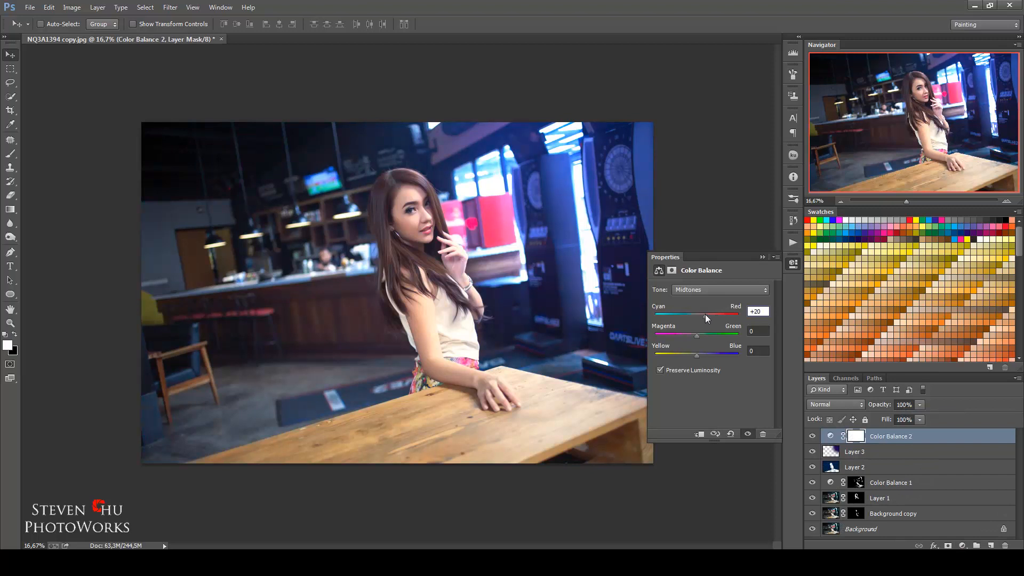
left_click_drag(704, 315, 700, 355)
Shift the new Color Balance layer's highlights toward yellow at about -5 and fine-tune their cyan-red balance
left_click(704, 290)
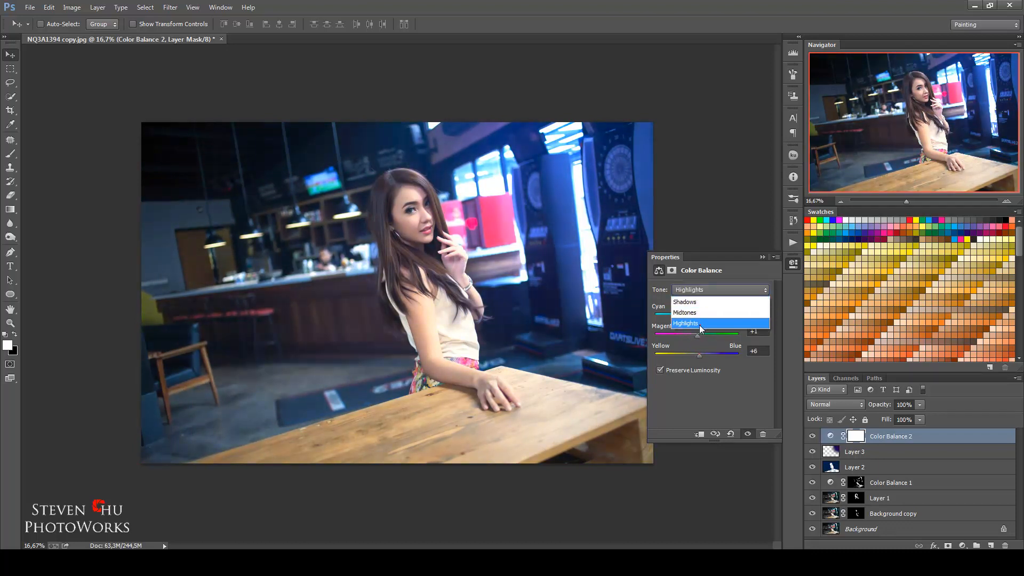
left_click(699, 324)
mouse_move(691, 356)
left_mouse_down()
mouse_move(680, 356)
mouse_move(697, 353)
left_mouse_up()
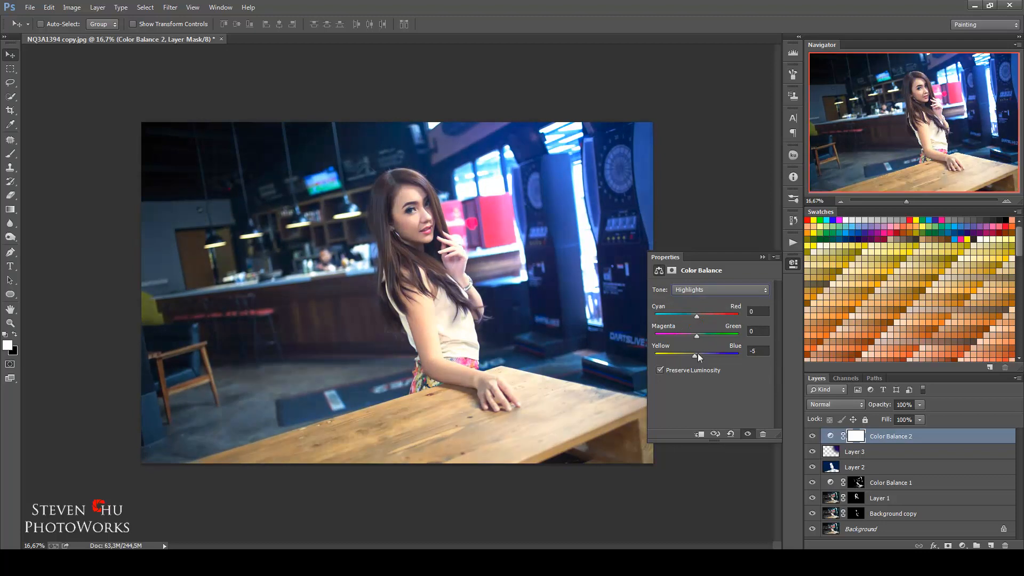
left_click_drag(696, 316, 696, 317)
Set the Color Balance layer's shadows to -4 toward cyan and +3 toward blue
left_click(709, 290)
left_click(693, 299)
left_click_drag(697, 355, 696, 354)
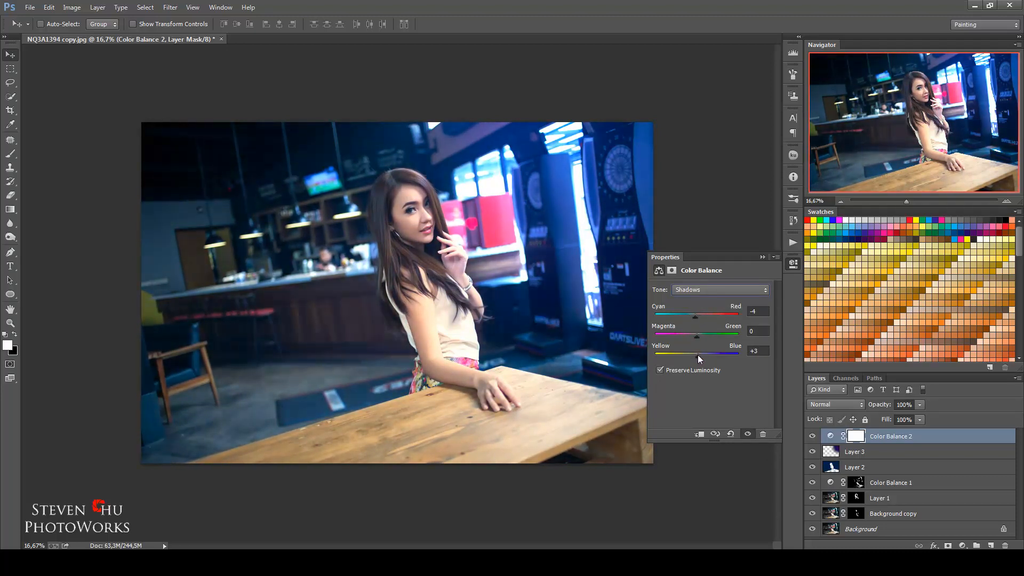
Lower the opacity of Layer 3 to weaken its blue tint over the backdrop
left_click(763, 257)
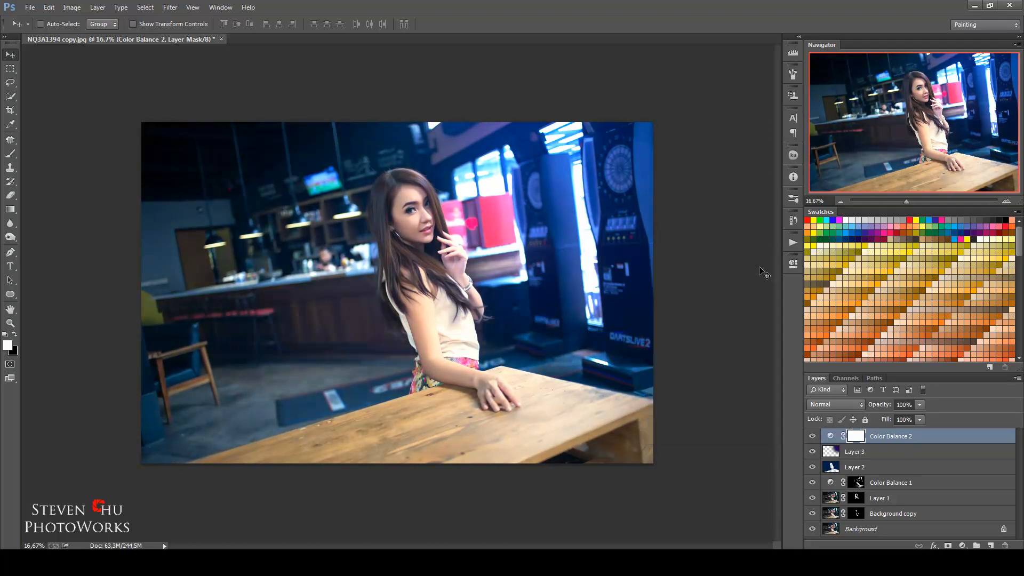
left_click(861, 455)
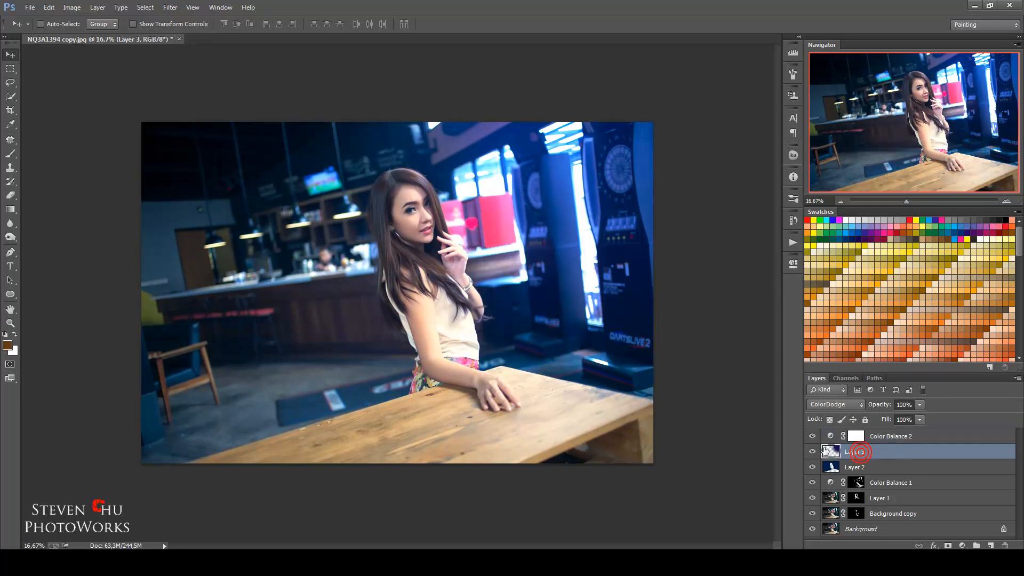
left_click(919, 404)
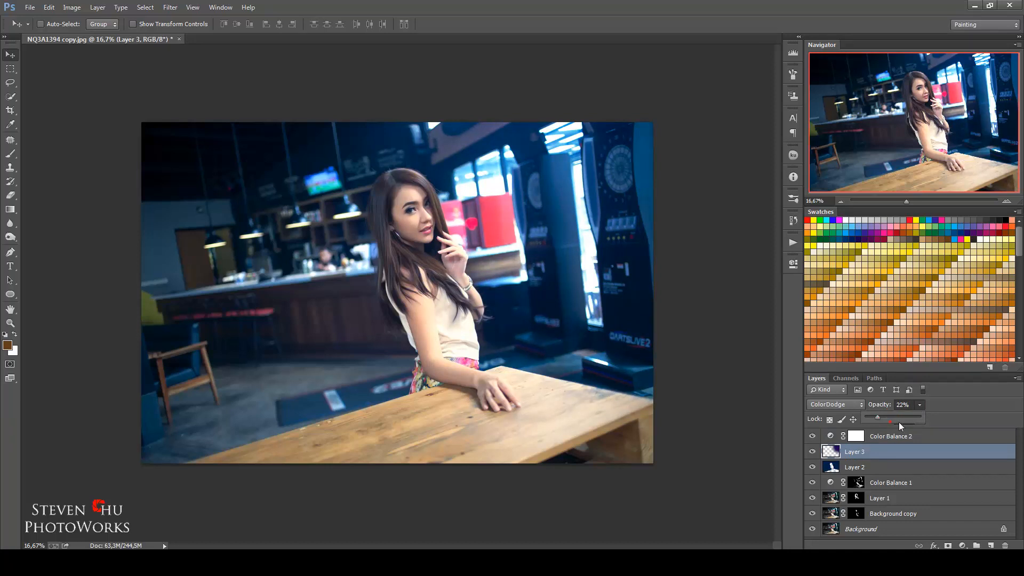
left_click(735, 366)
Add a Vibrance adjustment layer above Color Balance 2 with vibrance at +61 and saturation at +19
left_click(905, 436)
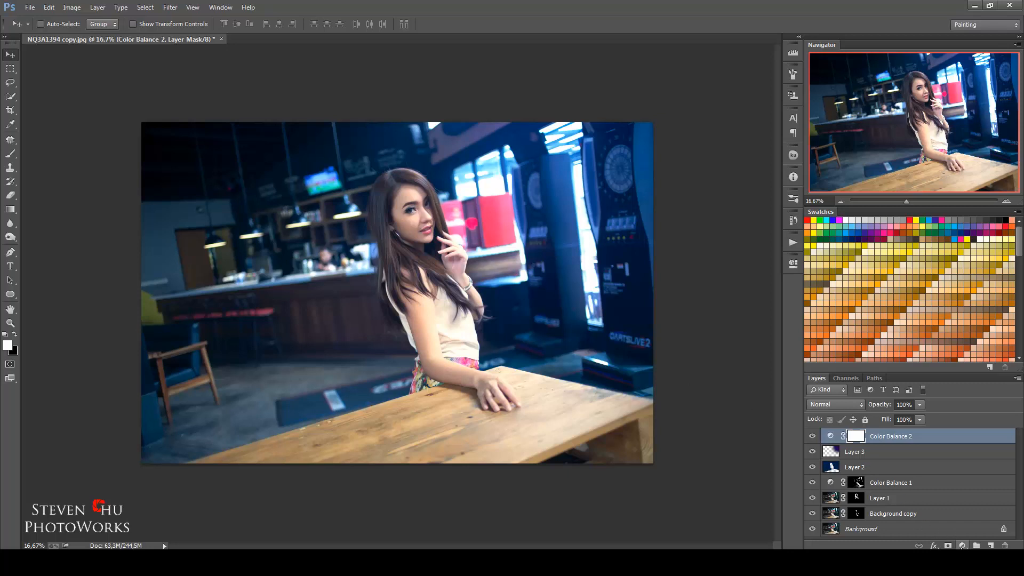
left_click(962, 546)
left_click(952, 395)
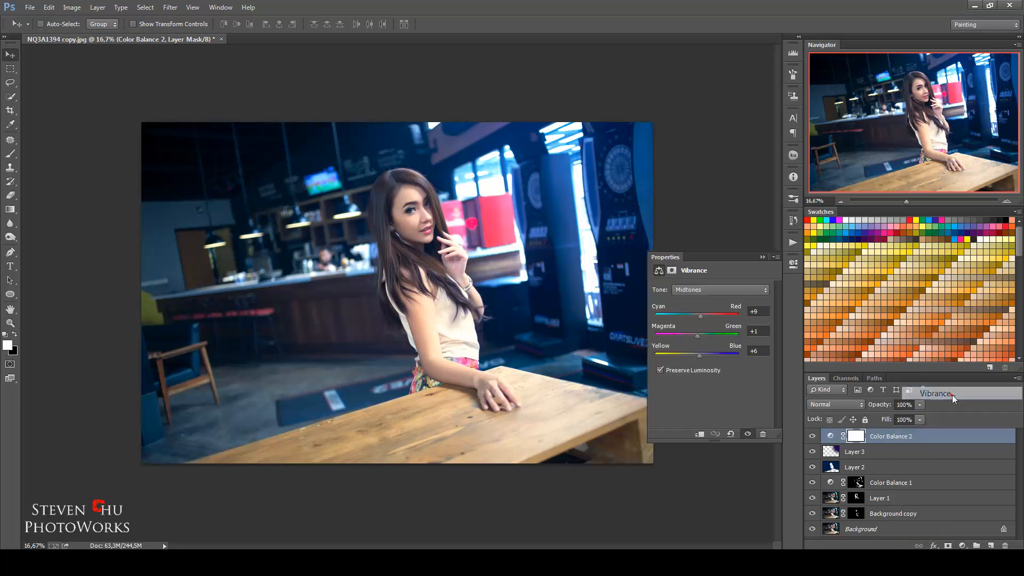
left_click_drag(745, 304, 722, 320)
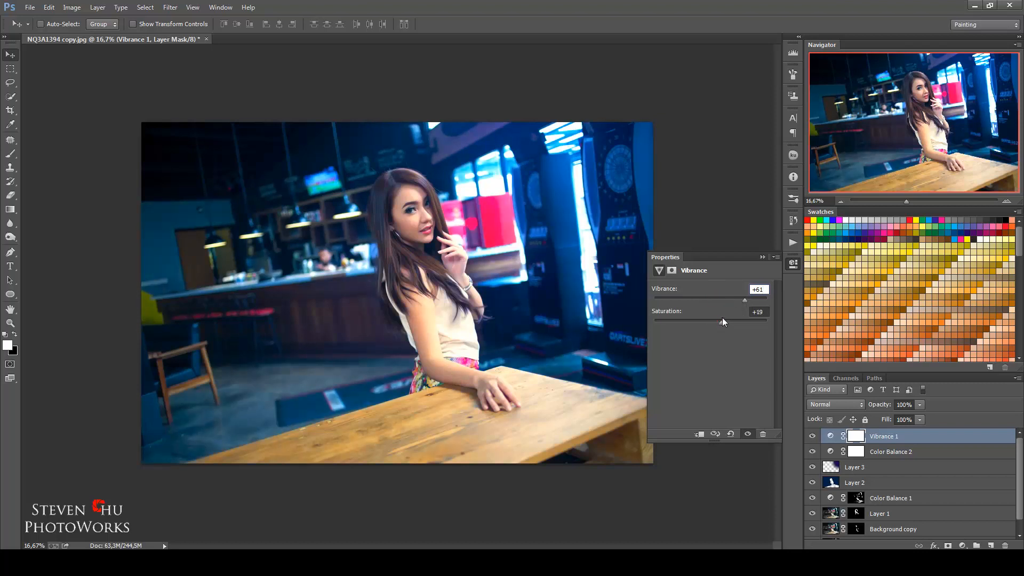
left_click(763, 256)
Invert the Vibrance layer's mask to hide the adjustment across the whole image
double_click(857, 437)
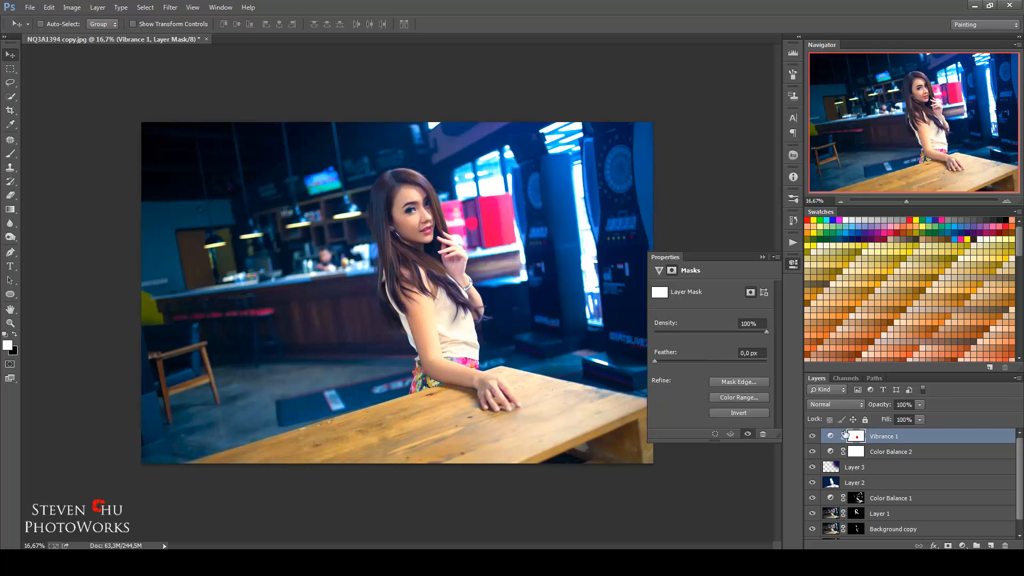
left_click(763, 417)
left_click(763, 257)
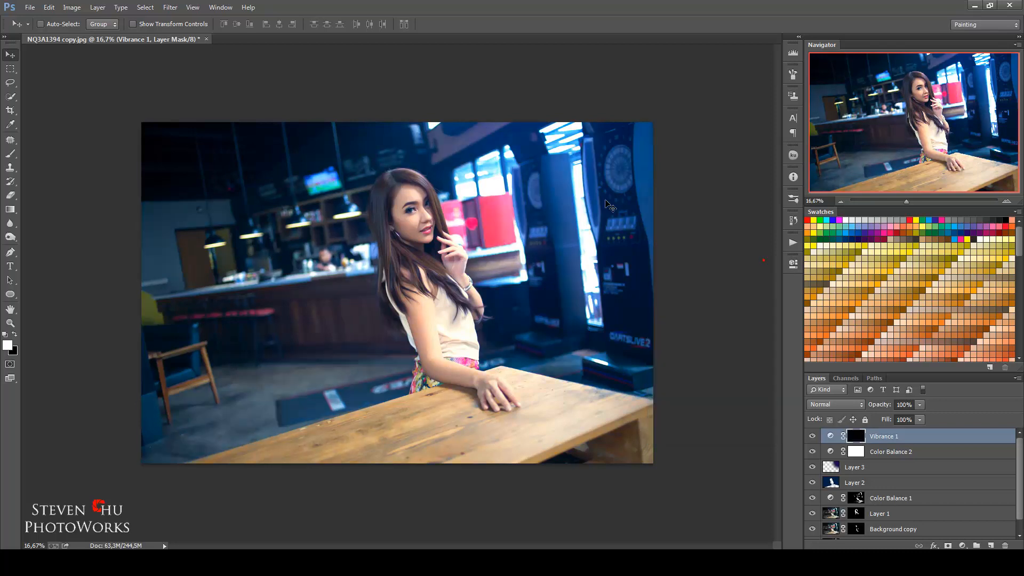
Paint white on the Vibrance mask over the woman's hair with a brush of about 175 px
key("ctrl+plus")
key("ctrl+plus")
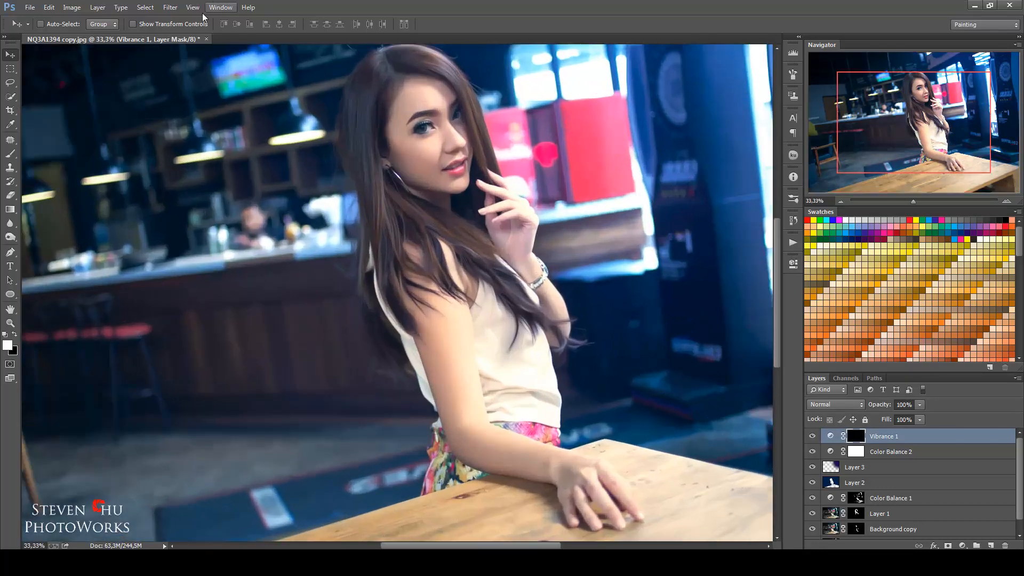
left_click(10, 154)
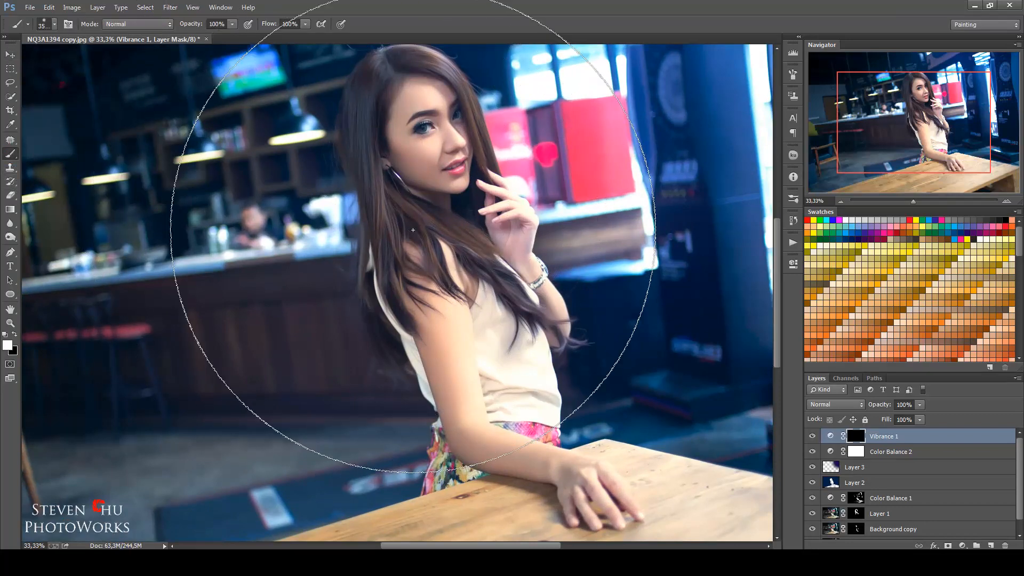
key("[")
key("[")
key("bracketleft")
key("bracketleft")
key("bracketleft")
key("bracketleft")
key("bracketleft")
key("bracketleft")
key("bracketleft")
key("bracketleft")
key("bracketleft")
key("bracketleft")
key("bracketleft")
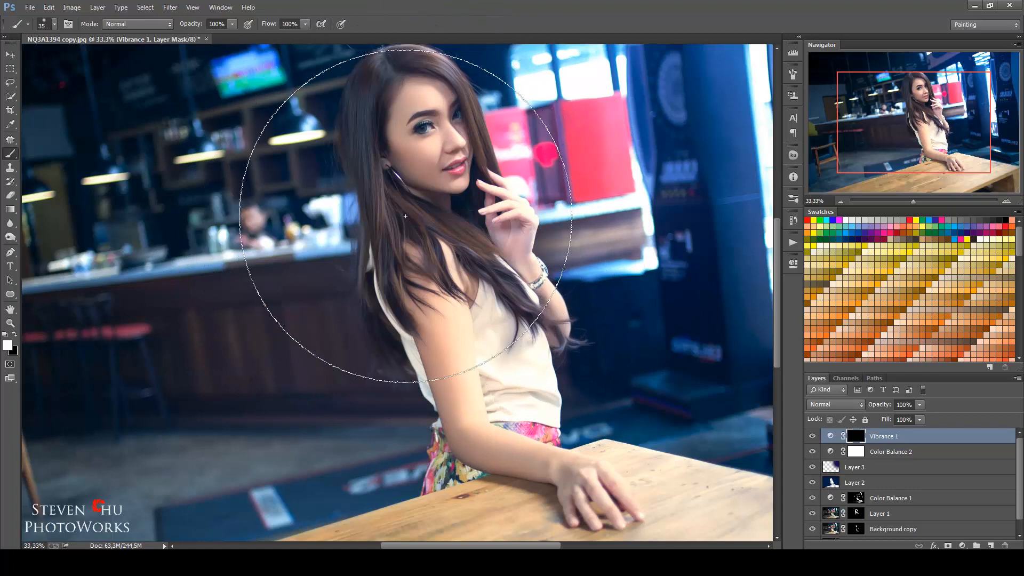
key("bracketleft")
key("bracketleft")
key("bracketleft")
key("bracketleft")
key("bracketleft")
key("bracketleft")
key("bracketleft")
key("bracketleft")
key("bracketleft")
key("bracketleft")
key("bracketleft")
key("bracketleft")
key("bracketleft")
key("bracketleft")
key("bracketleft")
key("bracketleft")
key("bracketleft")
key("bracketleft")
key("bracketleft")
key("bracketleft")
mouse_move(384, 194)
left_mouse_down()
mouse_move(385, 267)
mouse_move(427, 224)
mouse_move(481, 252)
left_mouse_up()
left_click_drag(433, 216, 541, 325)
key("bracketright")
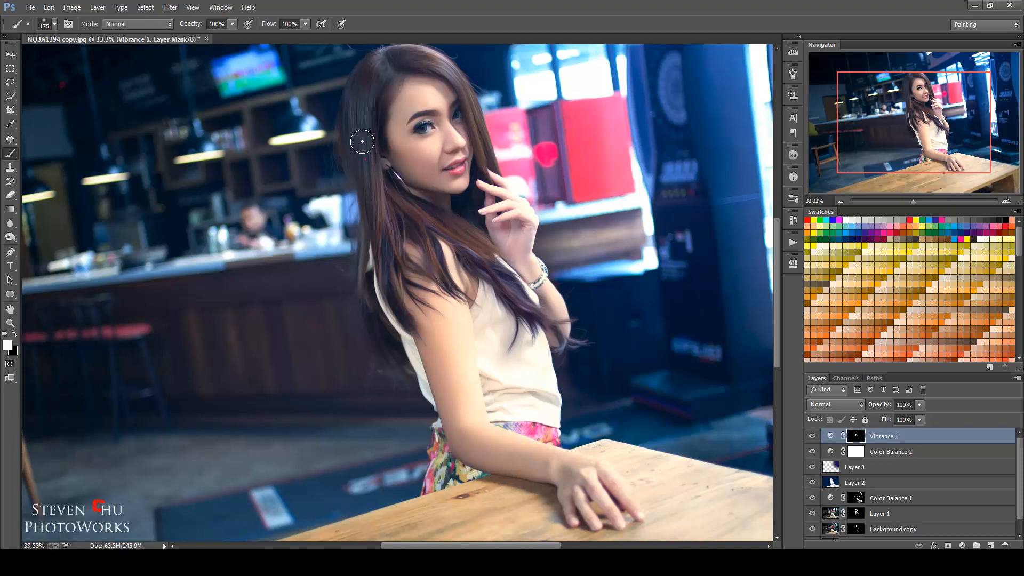
mouse_move(391, 61)
left_mouse_down()
mouse_move(448, 74)
mouse_move(477, 115)
mouse_move(491, 167)
left_mouse_up()
key("ctrl+minus")
key("ctrl+minus")
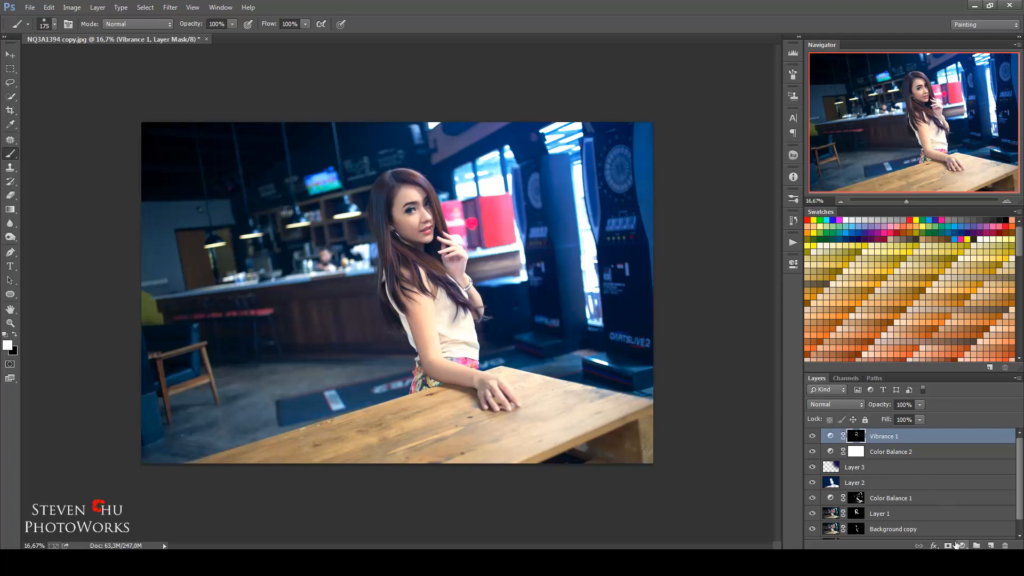
Add a Hue/Saturation adjustment layer above Vibrance 1 with its hue shifted to about +17
left_click(961, 545)
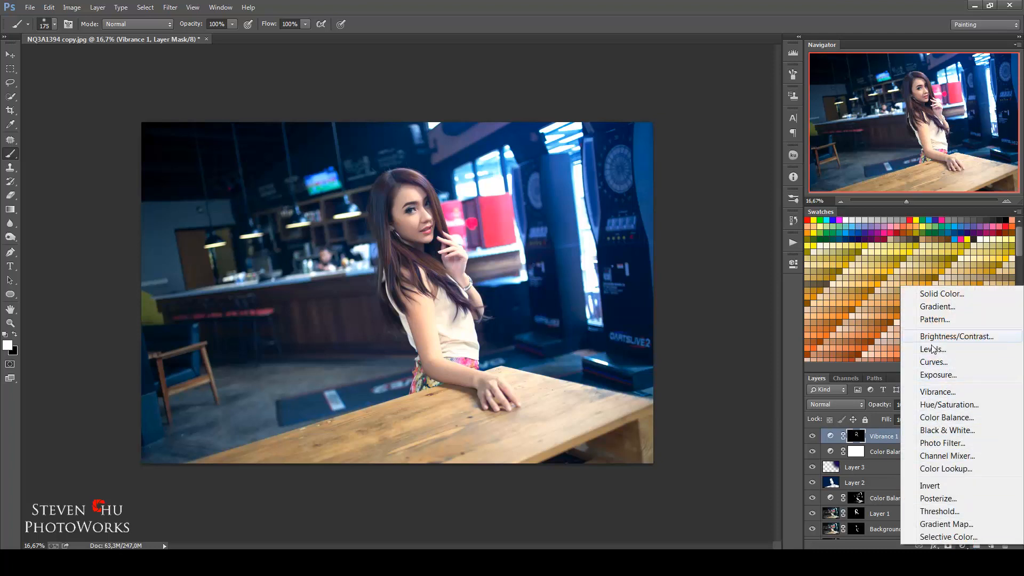
left_click(949, 405)
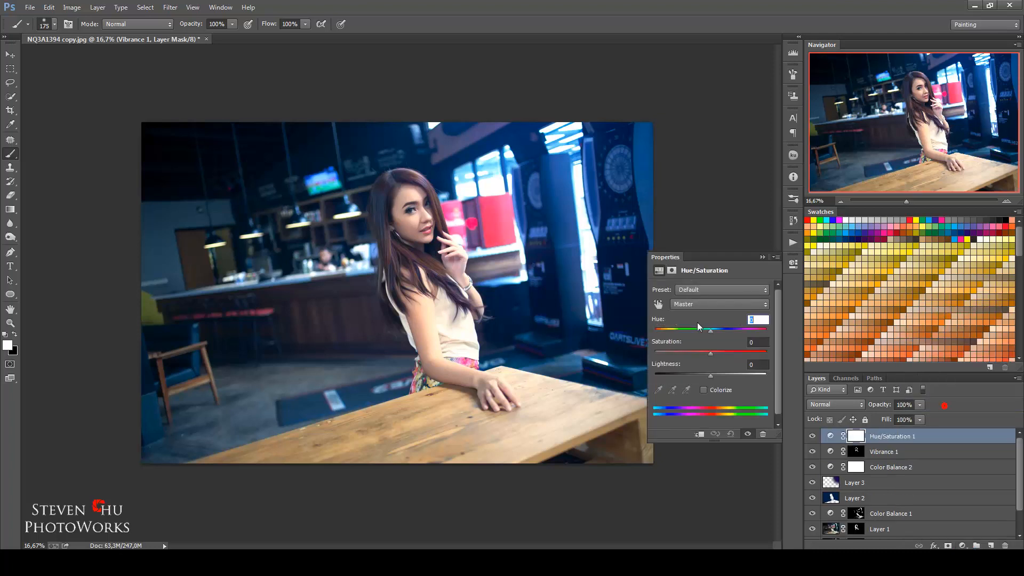
mouse_move(696, 328)
left_mouse_down()
mouse_move(753, 334)
mouse_move(655, 334)
mouse_move(715, 334)
left_mouse_up()
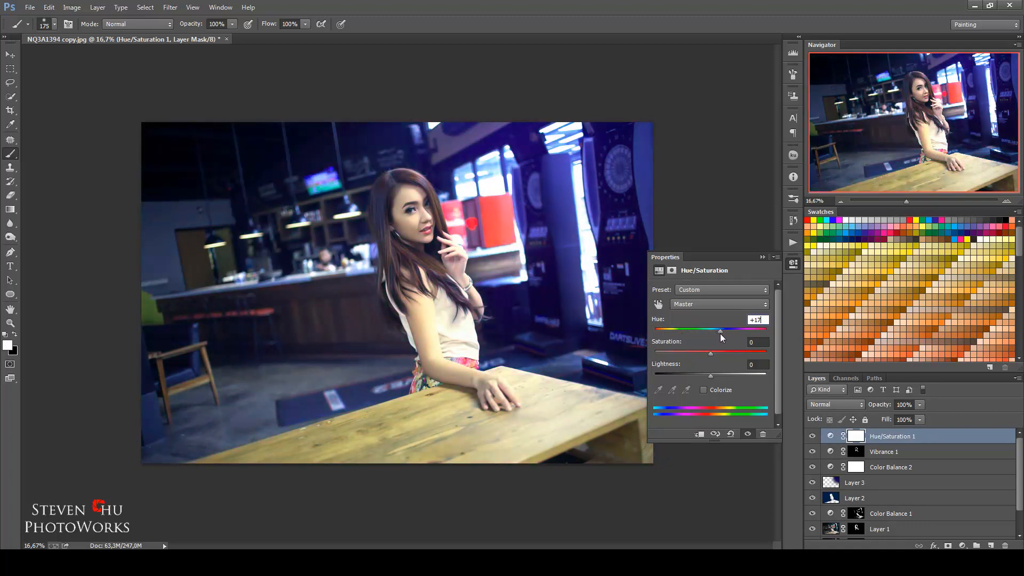
left_click(763, 257)
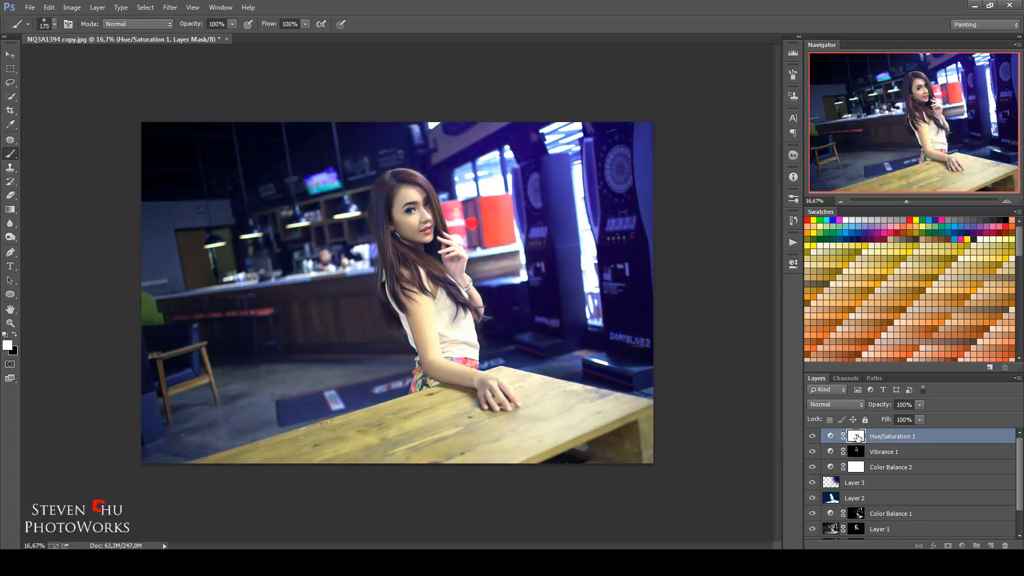
Invert the Hue/Saturation layer's mask to hide the hue shift across the whole image
double_click(857, 436)
left_click(723, 412)
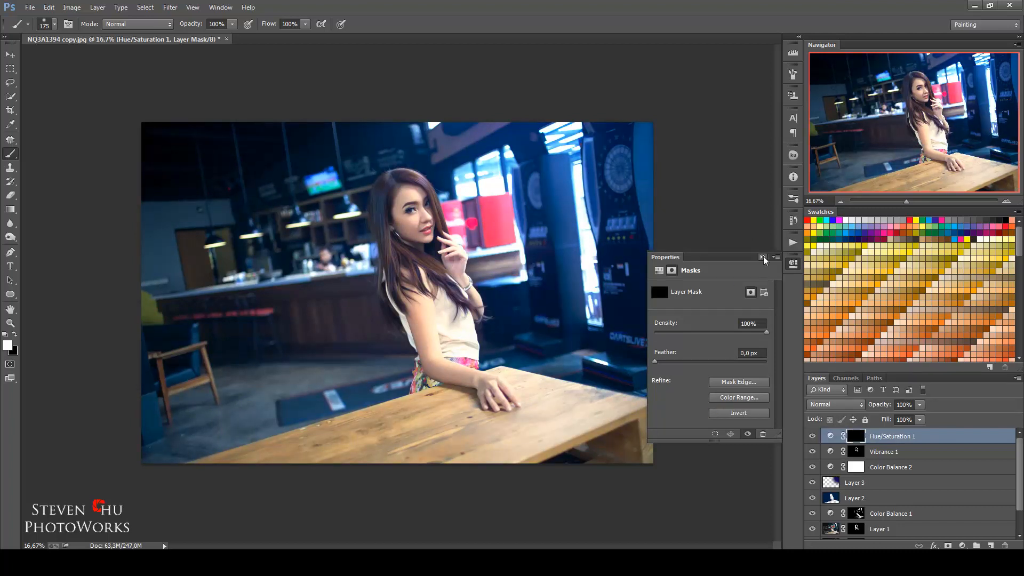
left_click(762, 257)
Paint white on the Hue/Saturation mask over the wooden table, resizing the brush for its edges and correcting spill with black
key("bracketright")
key("bracketright")
key("bracketright")
key("bracketright")
key("bracketright")
key("bracketright")
key("bracketright")
key("bracketright")
key("bracketright")
key("bracketright")
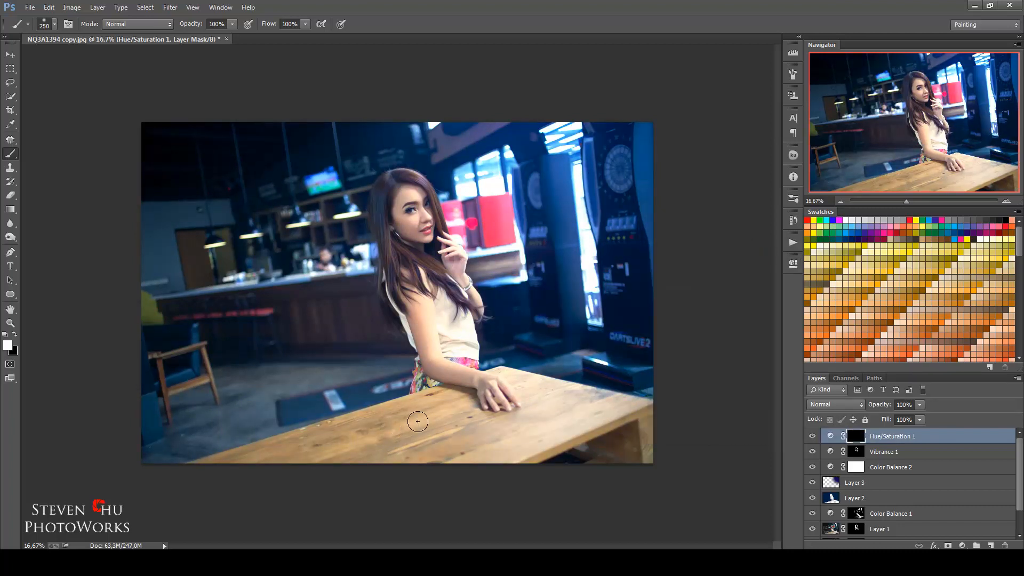
mouse_move(407, 433)
left_mouse_down()
mouse_move(247, 483)
mouse_move(544, 435)
mouse_move(617, 444)
left_mouse_up()
key("bracketleft")
key("bracketleft")
key("bracketleft")
key("bracketleft")
key("bracketleft")
key("bracketleft")
key("bracketleft")
key("bracketleft")
left_click(510, 375)
left_click(520, 381)
key("bracketright")
key("x")
key("x")
key("x")
left_click(359, 389)
key("x")
Reduce the Hue/Saturation layer's hue shift to tone down the yellow cast on the table
double_click(830, 436)
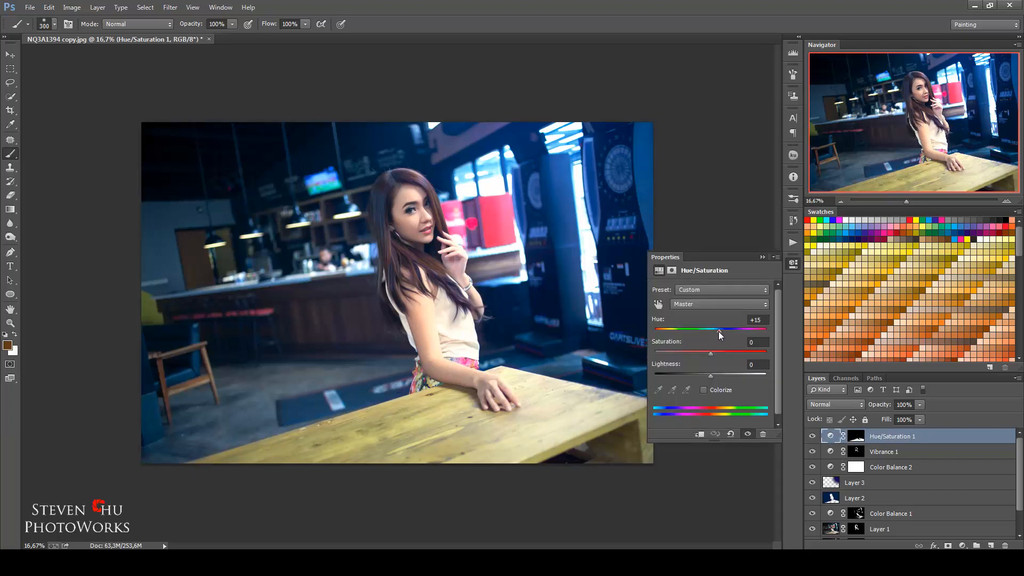
mouse_move(719, 331)
left_mouse_down()
mouse_move(651, 333)
mouse_move(721, 335)
mouse_move(698, 335)
mouse_move(712, 335)
left_mouse_up()
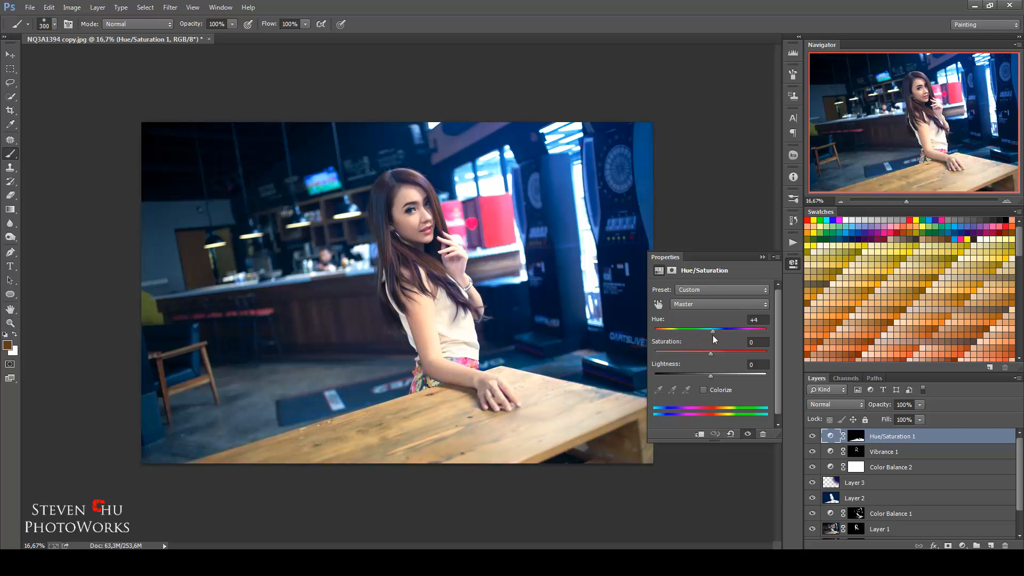
left_click(761, 257)
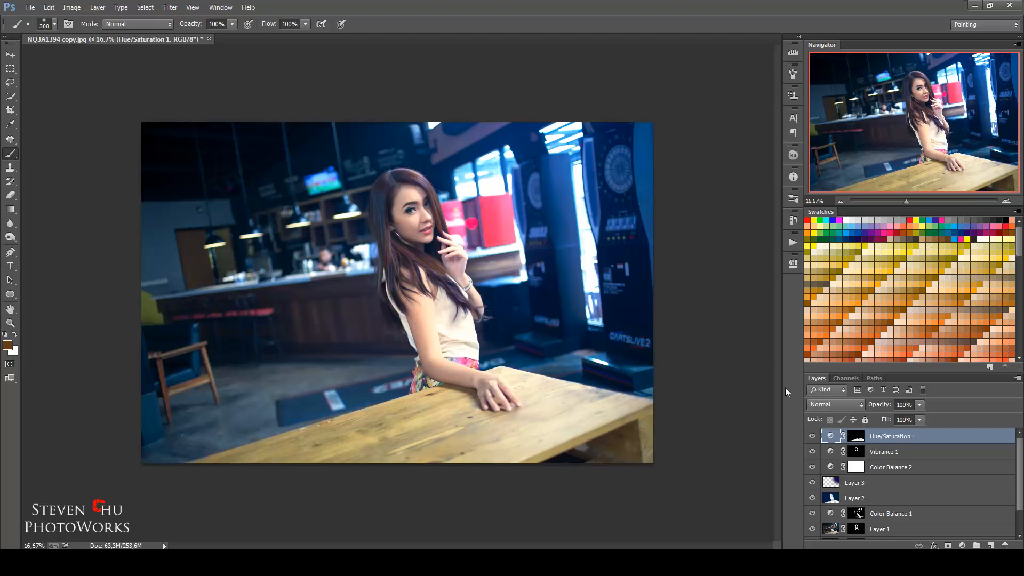
Add a Photo Filter adjustment layer above Hue/Saturation 1
left_click(963, 545)
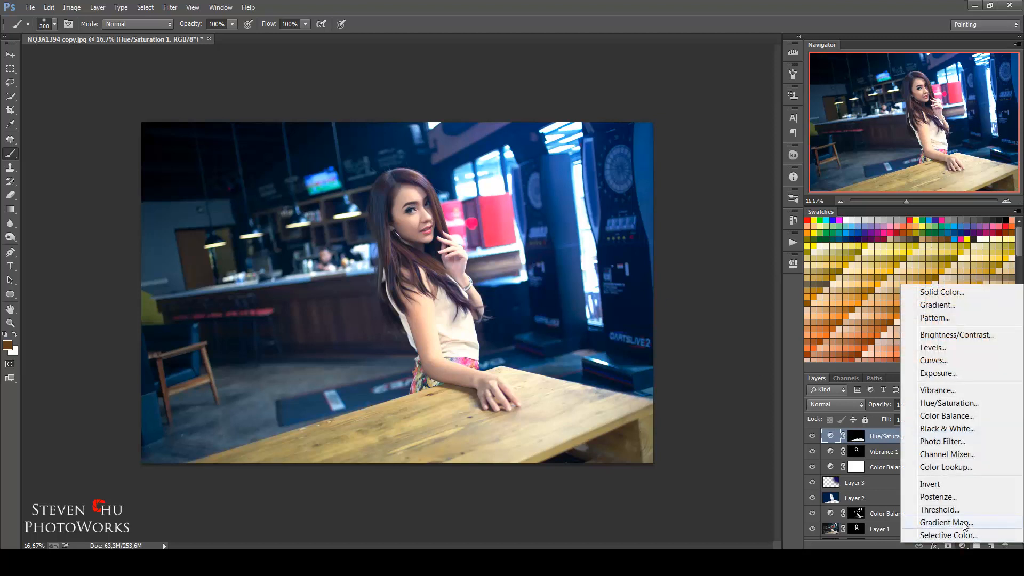
left_click(942, 442)
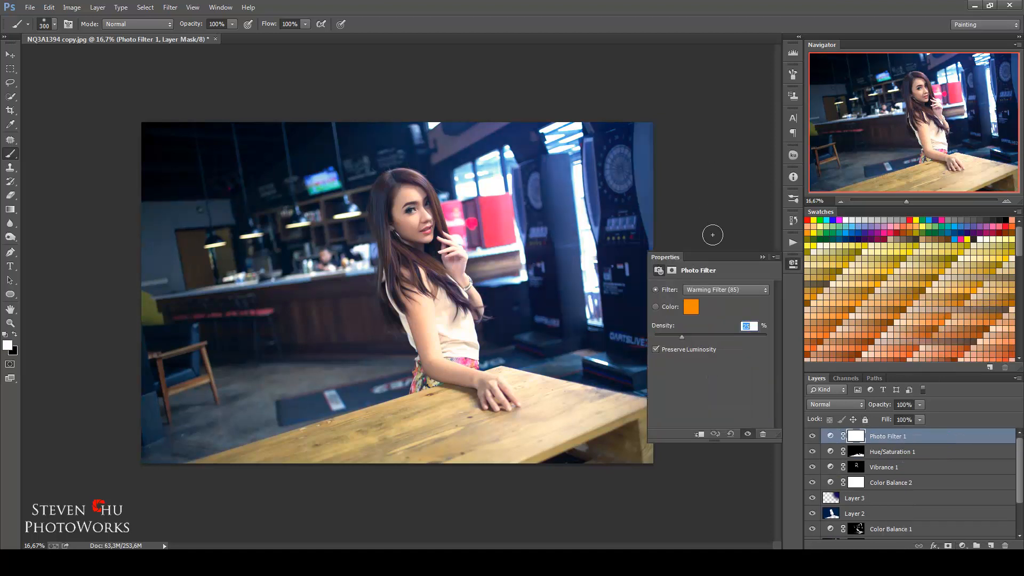
Try out the Photo Filter presets one after another, from the warming and cooling filters through to Deep Emerald
left_click(711, 289)
left_click(711, 312)
key("Down")
key("Down")
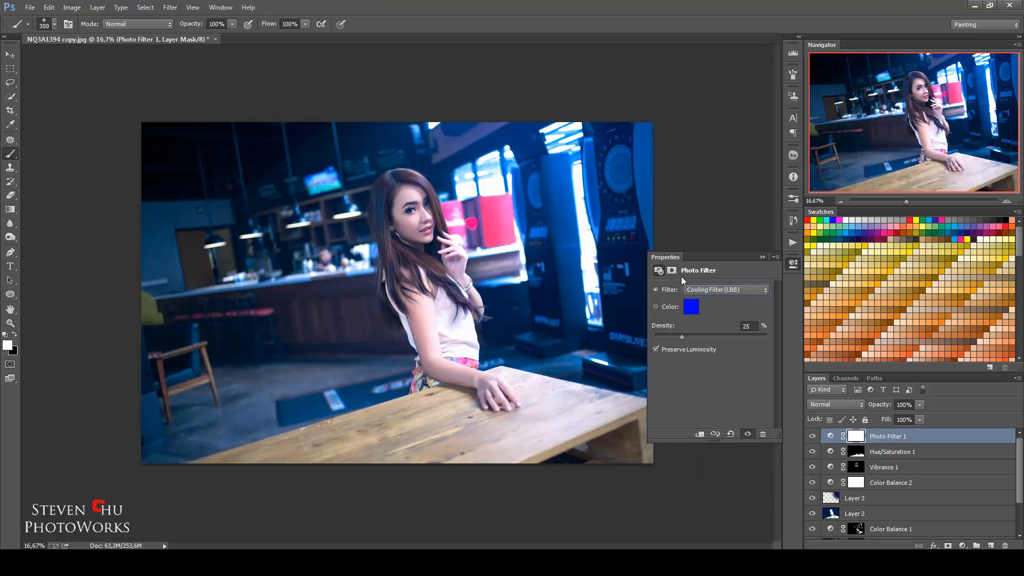
key("Down")
key("Down")
key("Down")
key("Down")
key("Down")
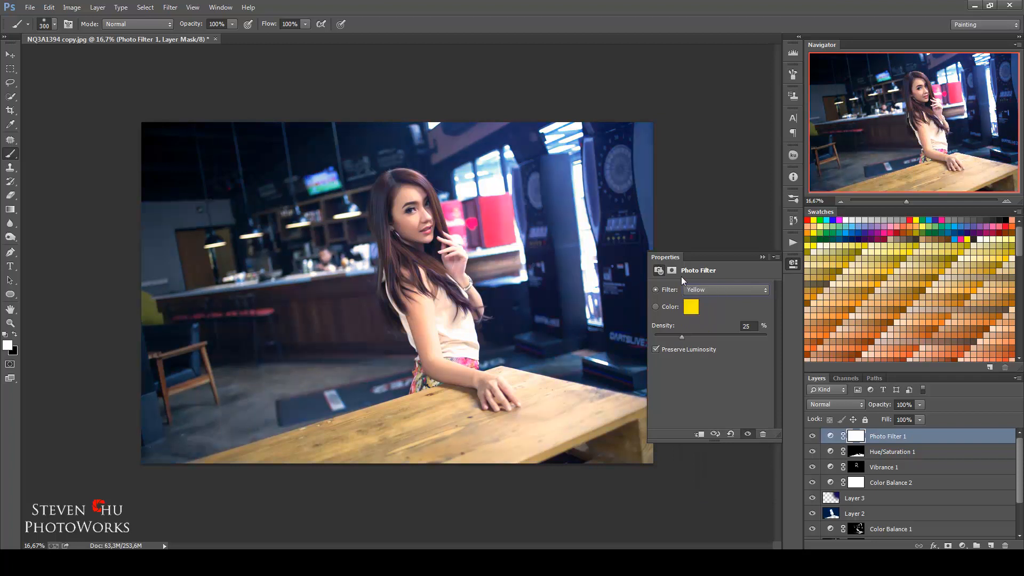
key("Up")
key("Down")
key("Down")
key("Down")
key("Down")
key("Down")
key("Down")
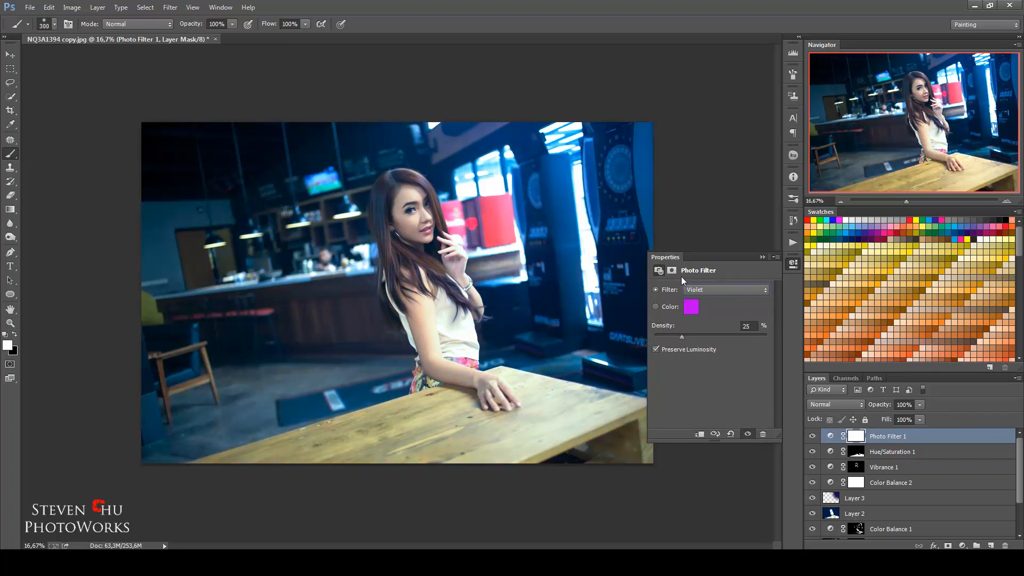
key("Down")
key("Down")
key("Down")
key("Down")
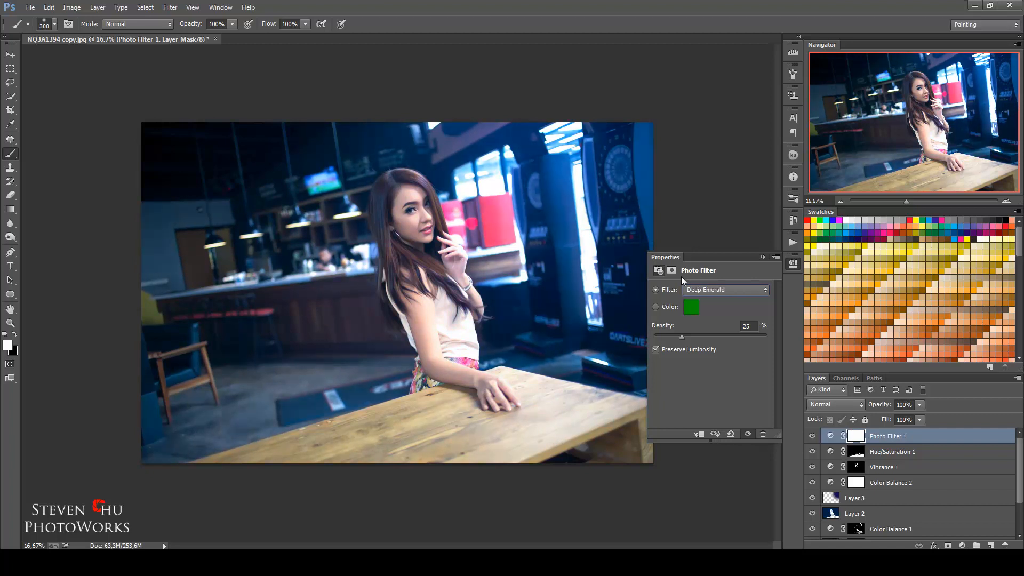
Set the Photo Filter to Cooling Filter (80) and lower that layer's opacity to 26%
left_click(721, 289)
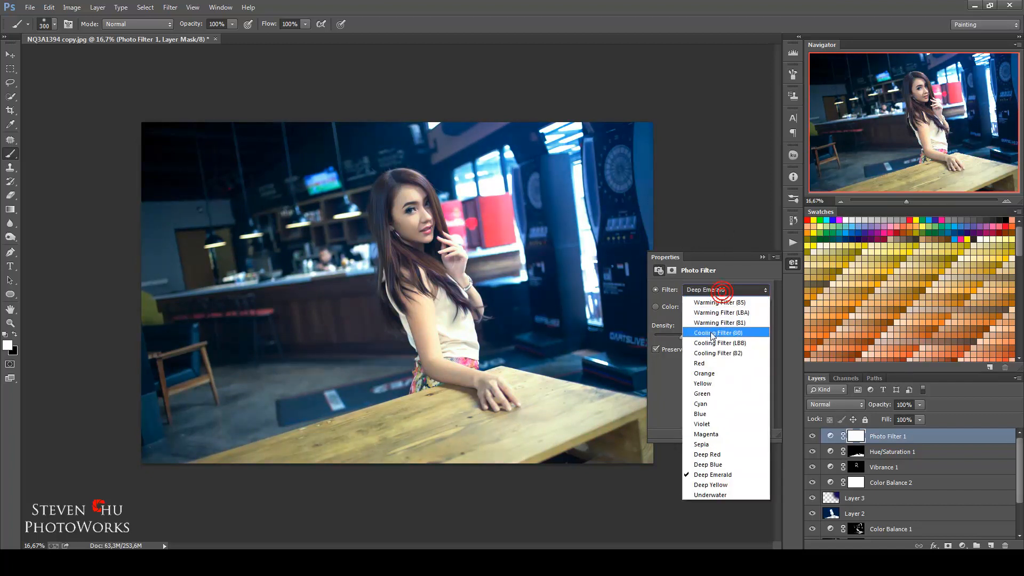
left_click(718, 334)
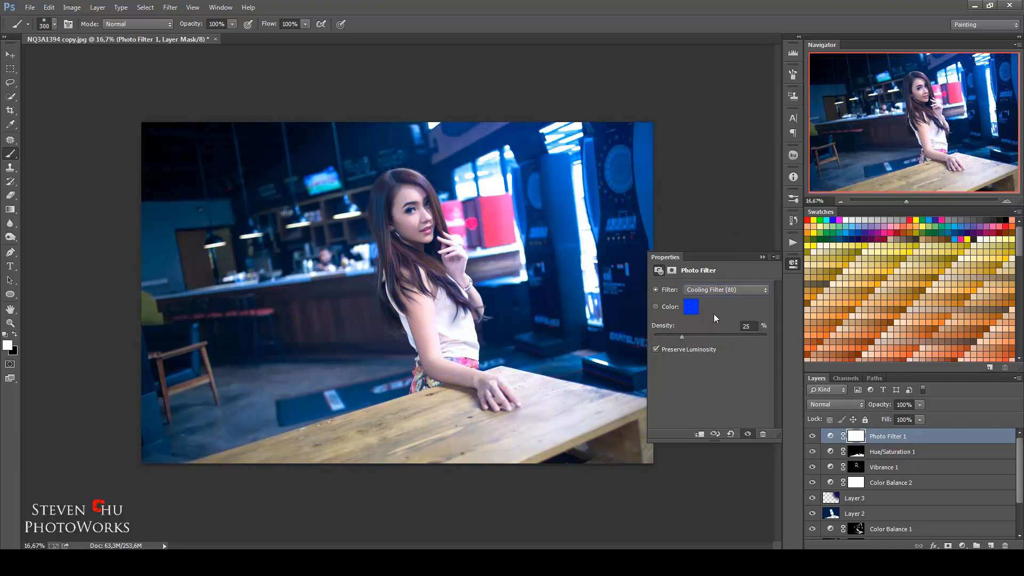
left_click(762, 257)
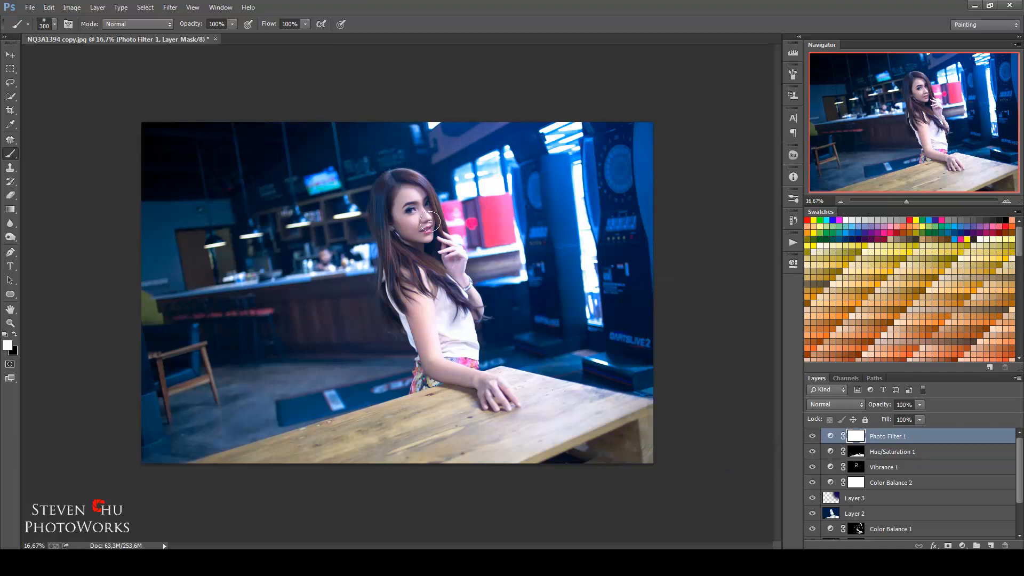
left_click(920, 405)
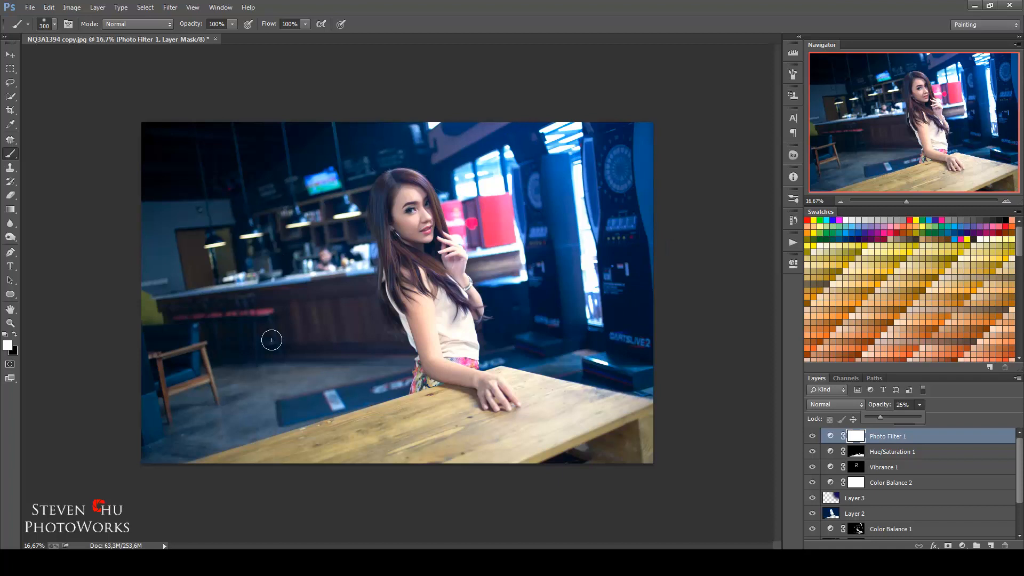
left_click(9, 55)
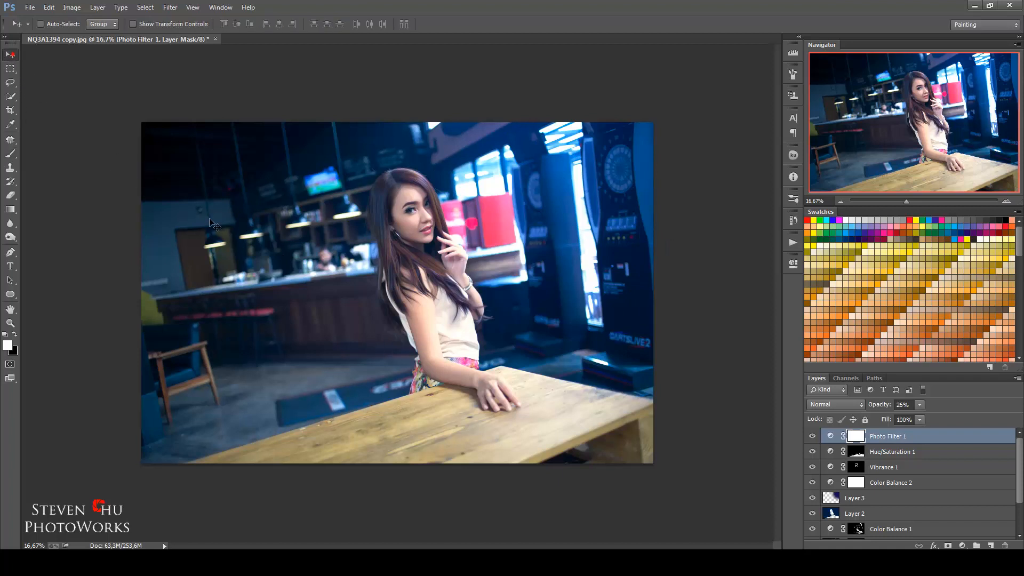
Create a new layer above Photo Filter 1 and brush dark brown (#583b1c) over the hanging lamps above the bar
left_click(991, 545)
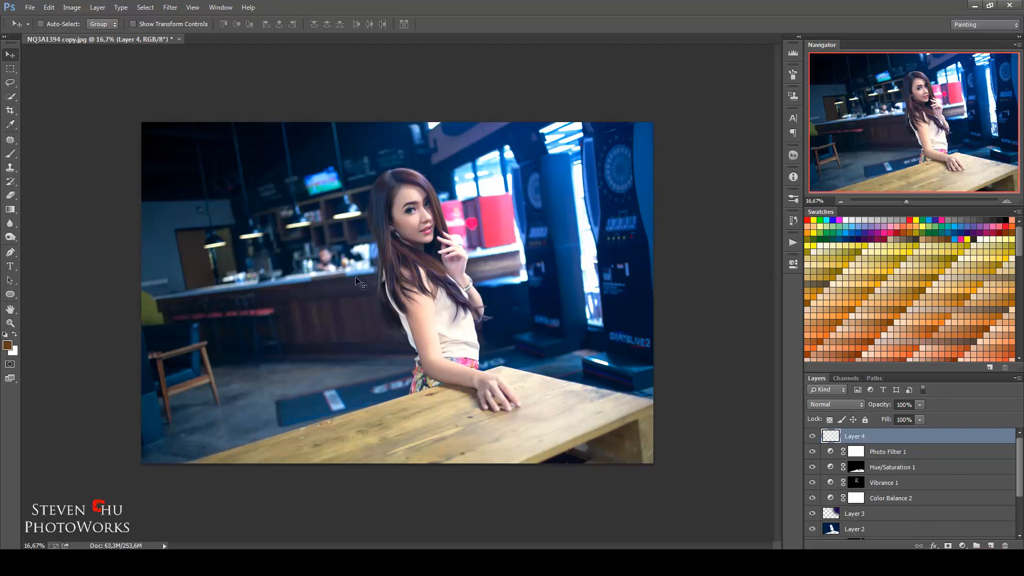
left_click(10, 153)
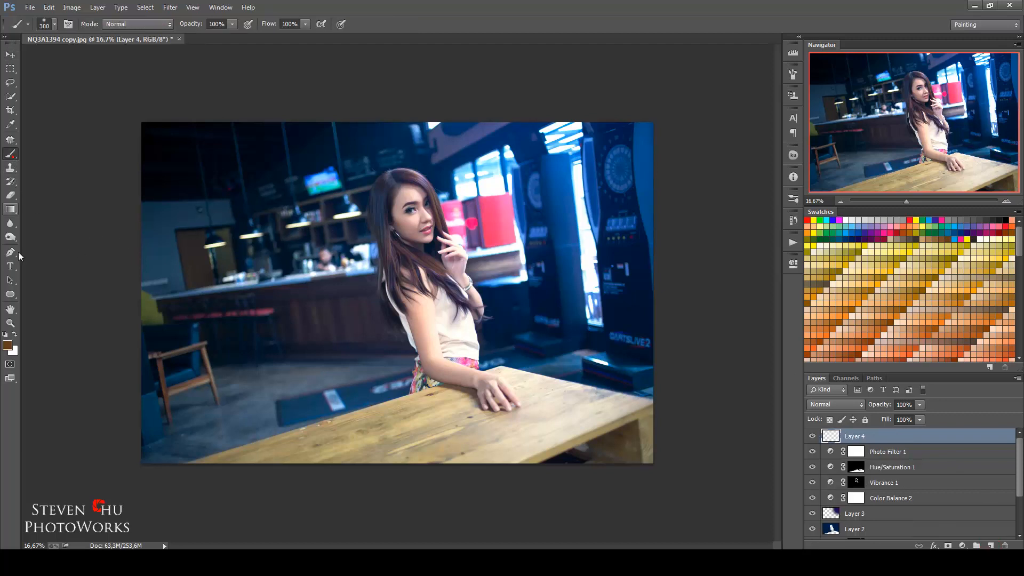
left_click(7, 345)
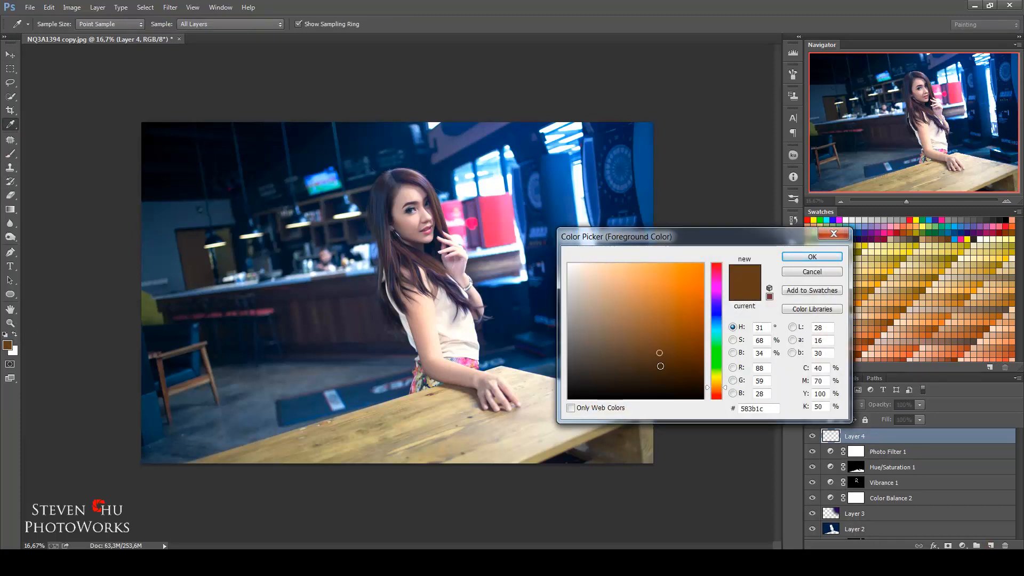
left_click(752, 408)
left_click(837, 257)
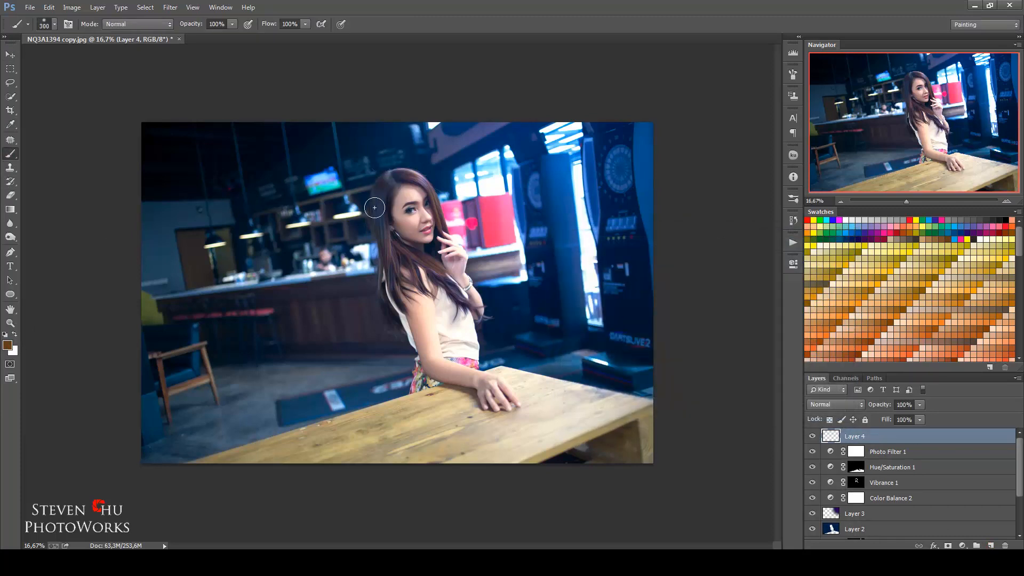
mouse_move(346, 210)
left_mouse_down()
mouse_move(224, 245)
mouse_move(235, 249)
left_mouse_up()
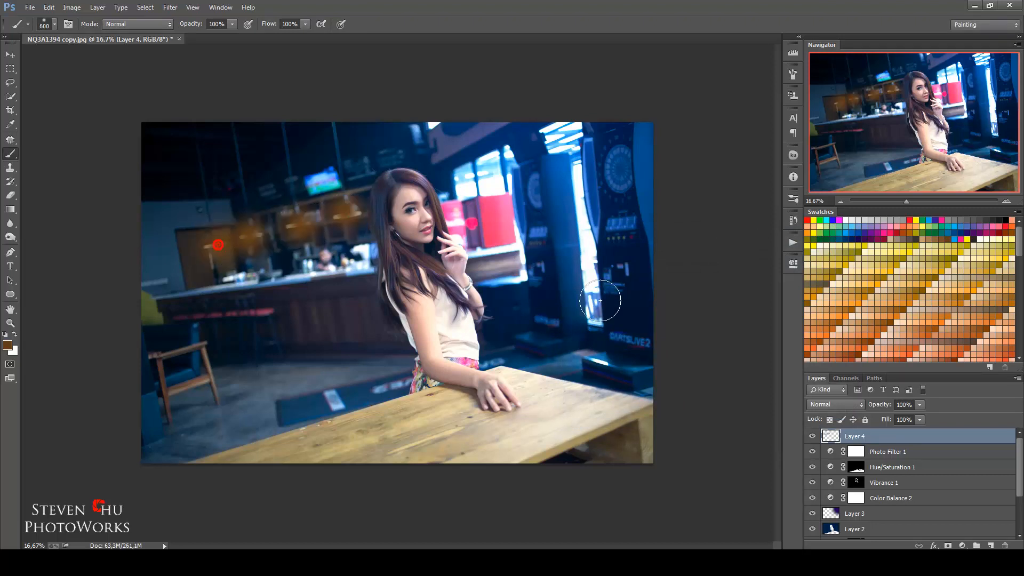
Try the Screen blend mode on the lamp glow layer against Color Dodge, and leave it on Color Dodge
left_click(848, 404)
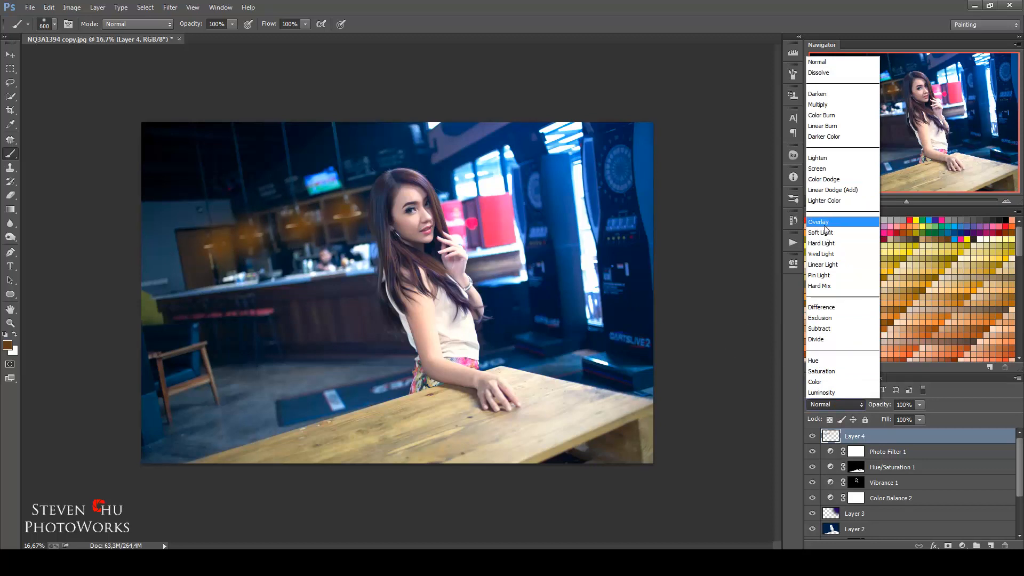
left_click(826, 180)
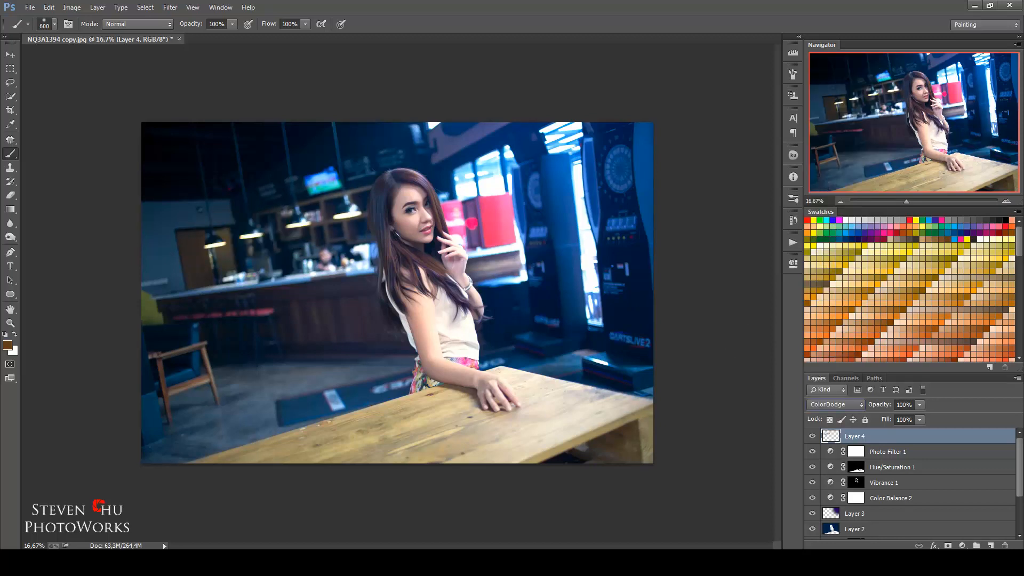
left_click(833, 404)
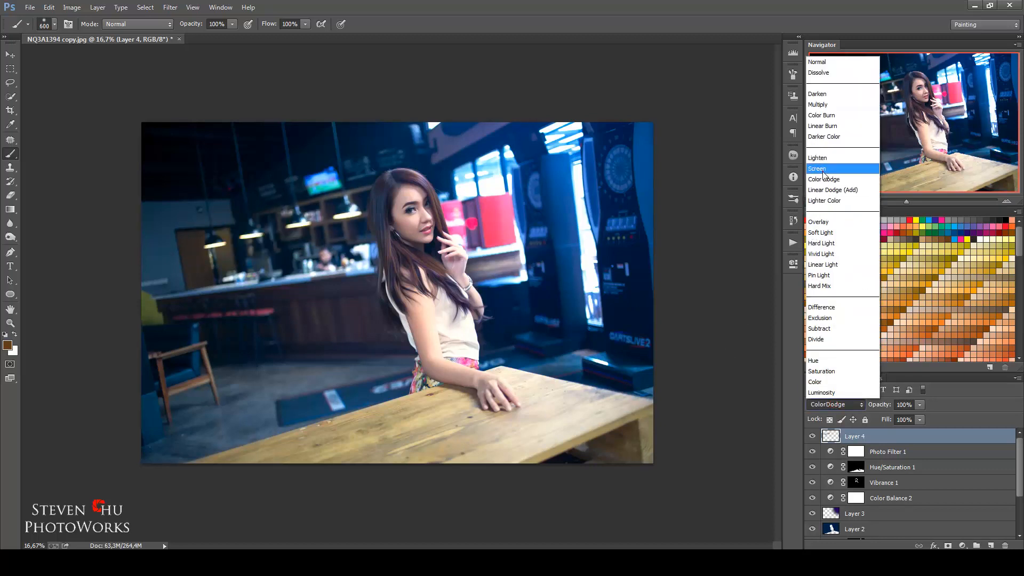
left_click(817, 172)
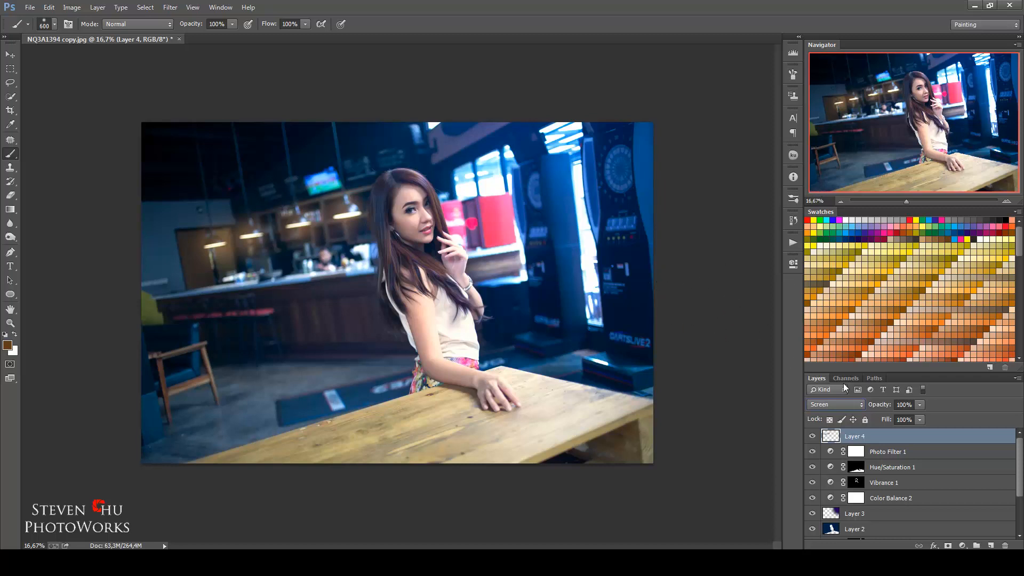
left_click(836, 403)
left_click(842, 179)
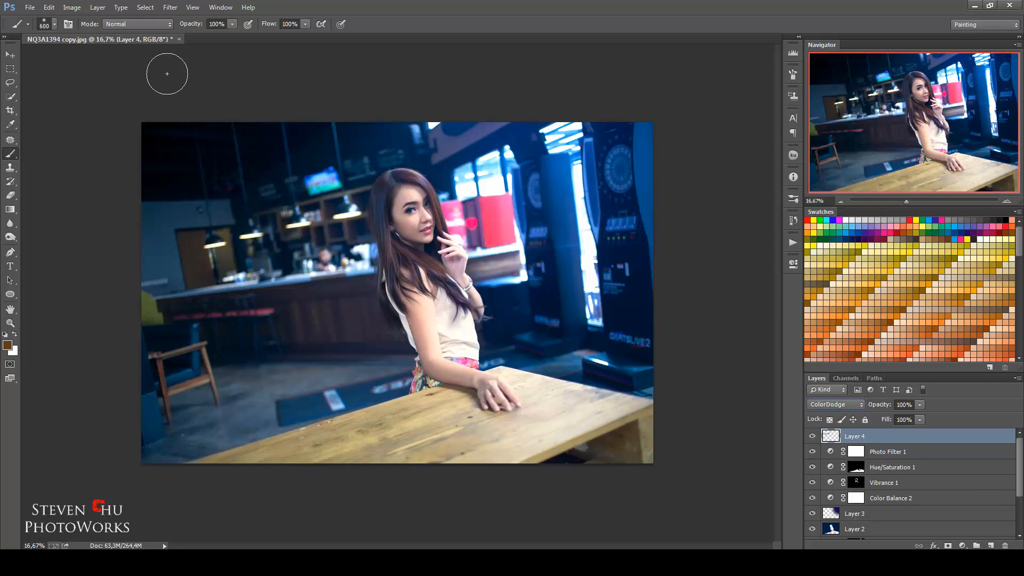
Apply a Hue/Saturation adjustment to the lamp glow layer with Hue -178 and Saturation +44 to tint the lamps blue
left_click(73, 8)
mouse_move(107, 41)
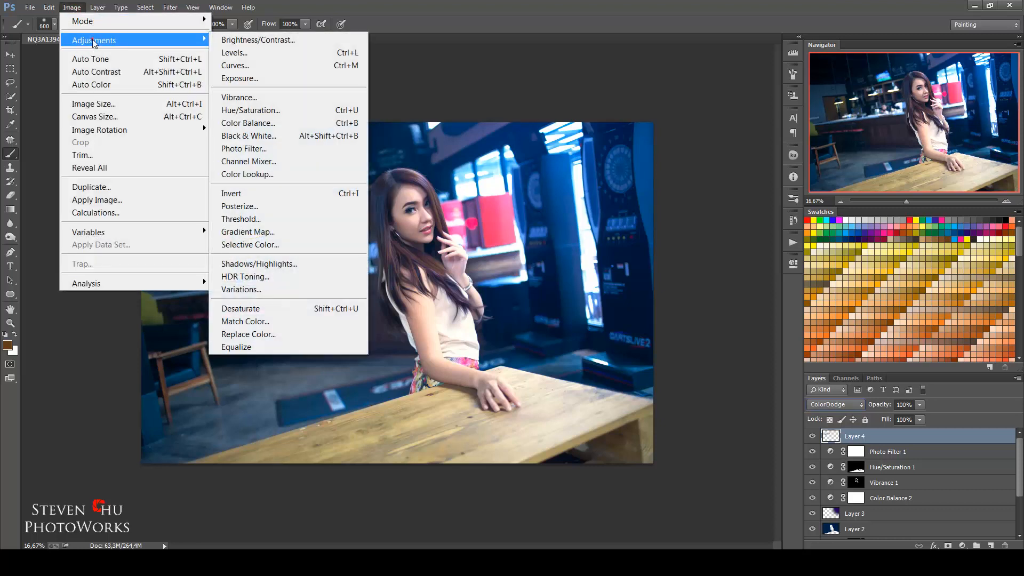
left_click(269, 110)
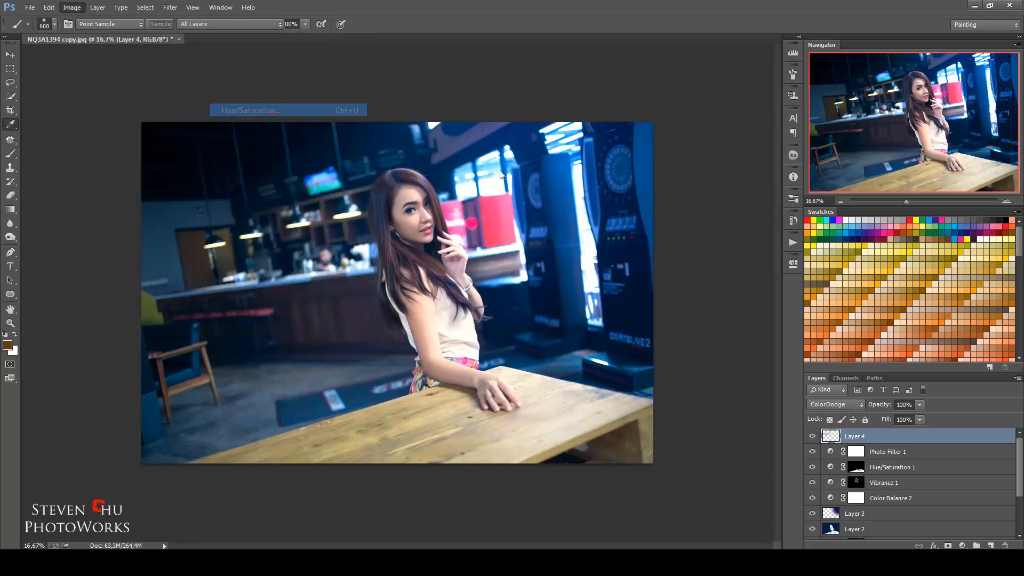
left_click_drag(811, 397, 835, 423)
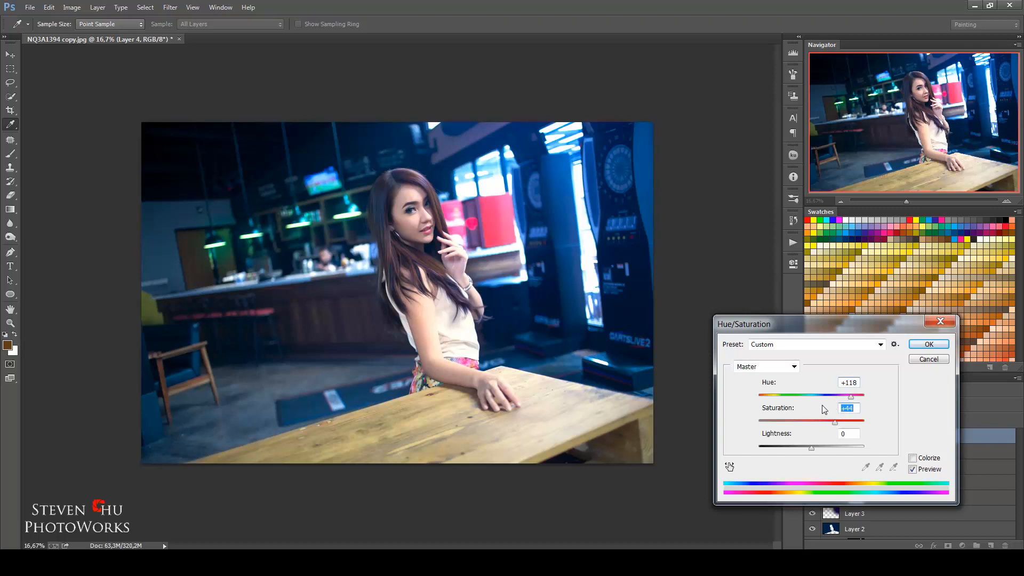
left_click_drag(783, 397, 762, 406)
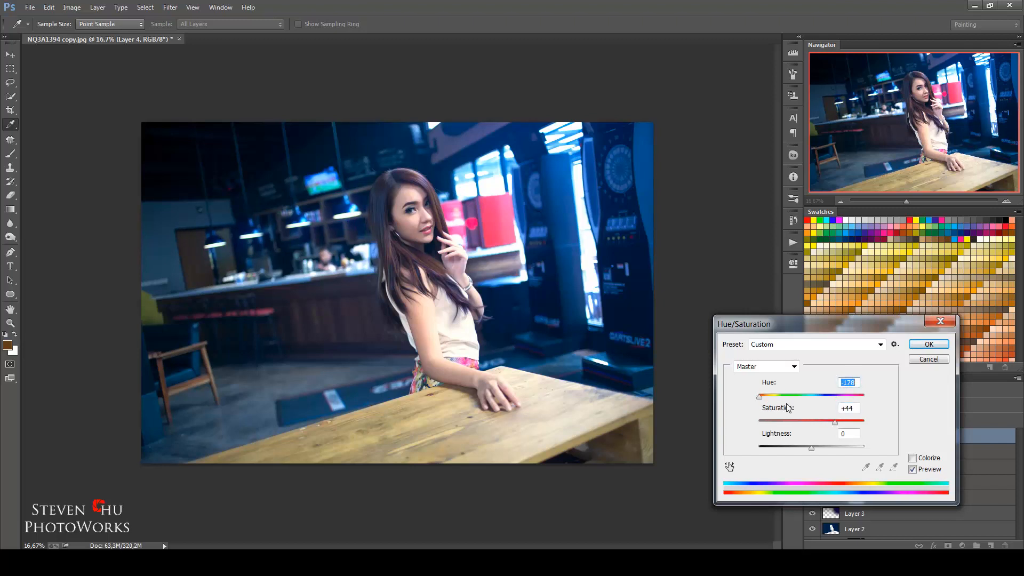
left_click(922, 345)
key("b")
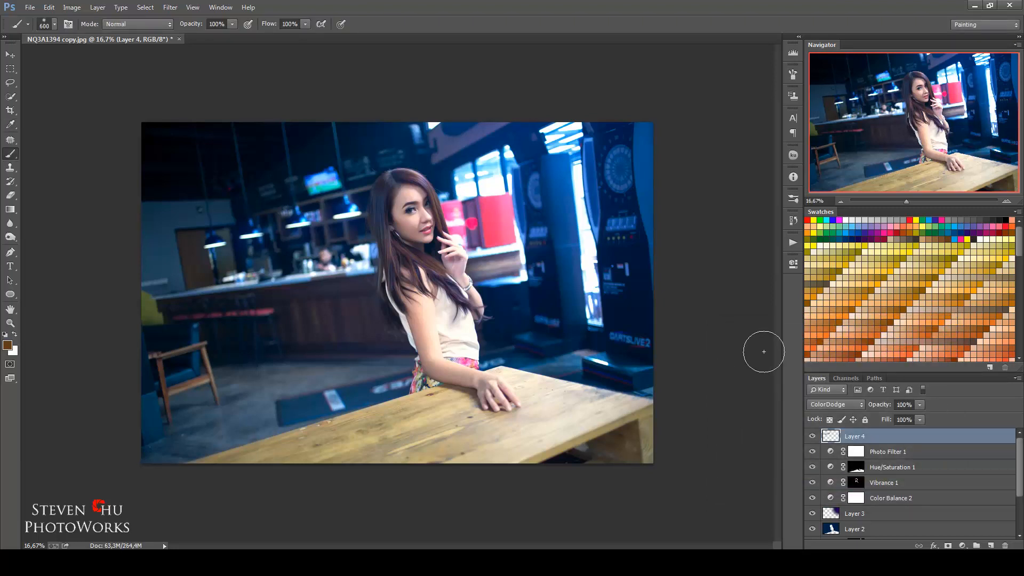
Compare the edit with the original by hiding every layer except Background and showing them all again
mouse_move(1016, 467)
left_mouse_down()
mouse_move(1011, 488)
mouse_move(1001, 460)
left_mouse_up()
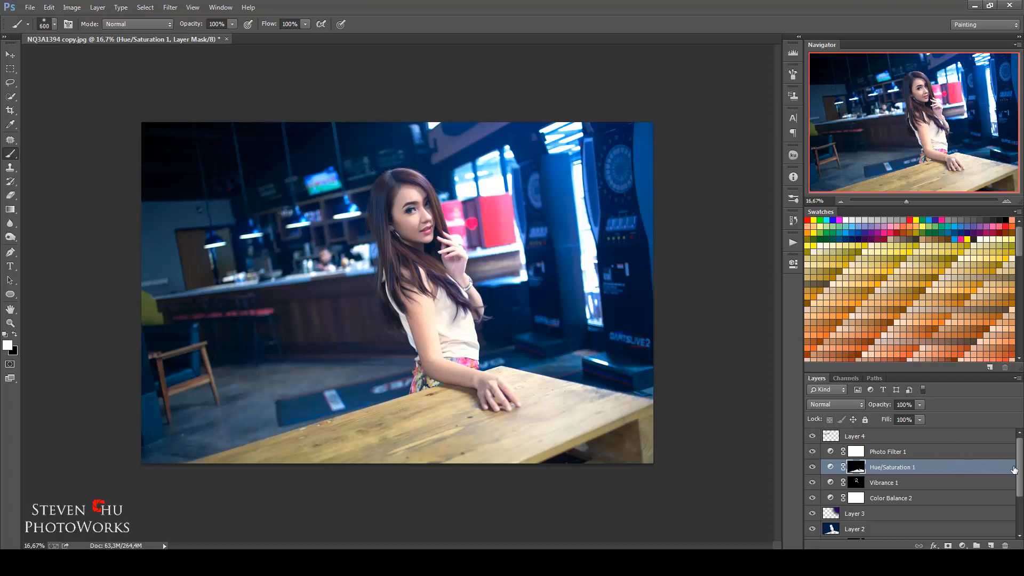
left_click_drag(1019, 462, 1022, 500)
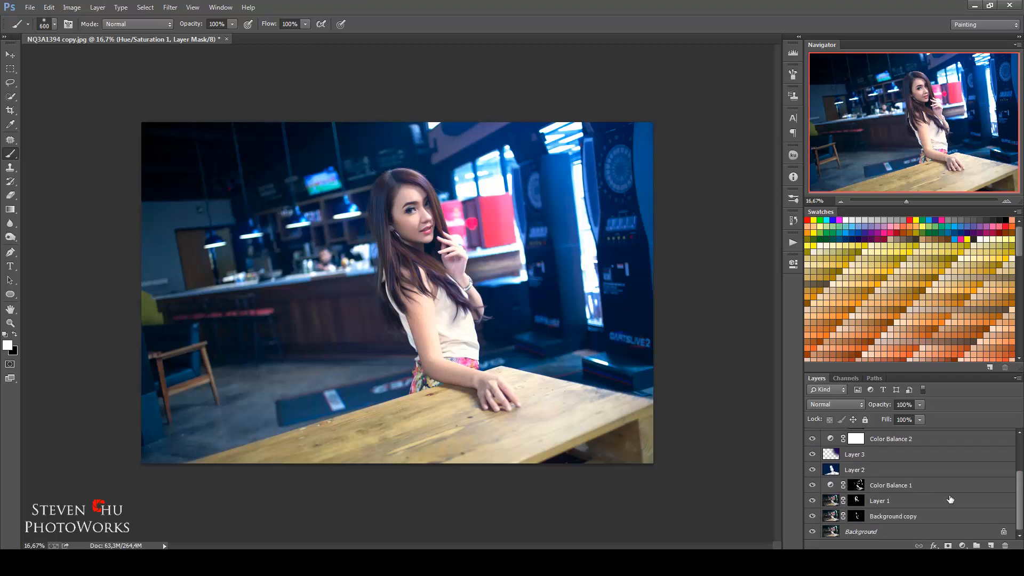
left_click(812, 532, "alt")
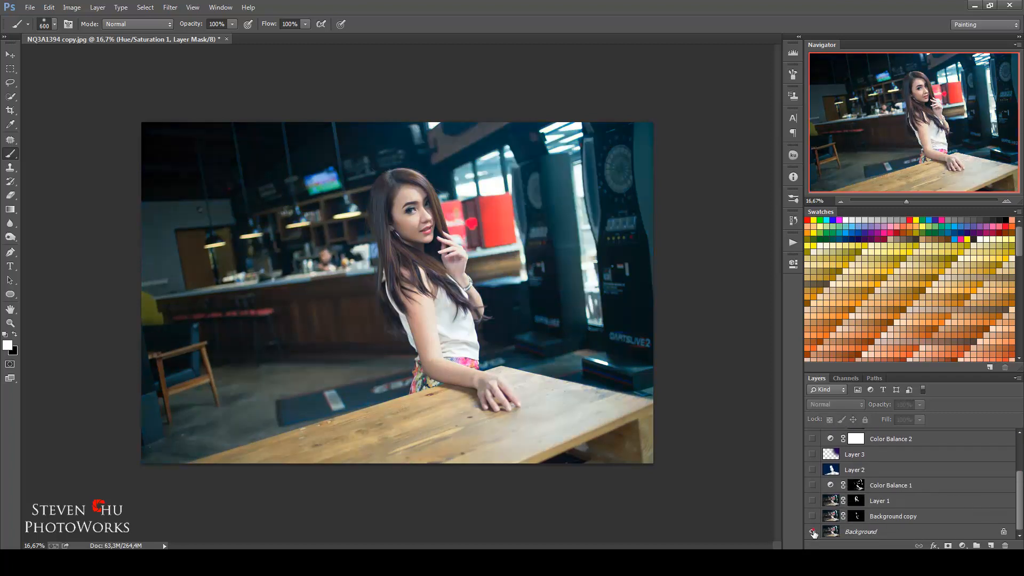
left_click(813, 532, "alt")
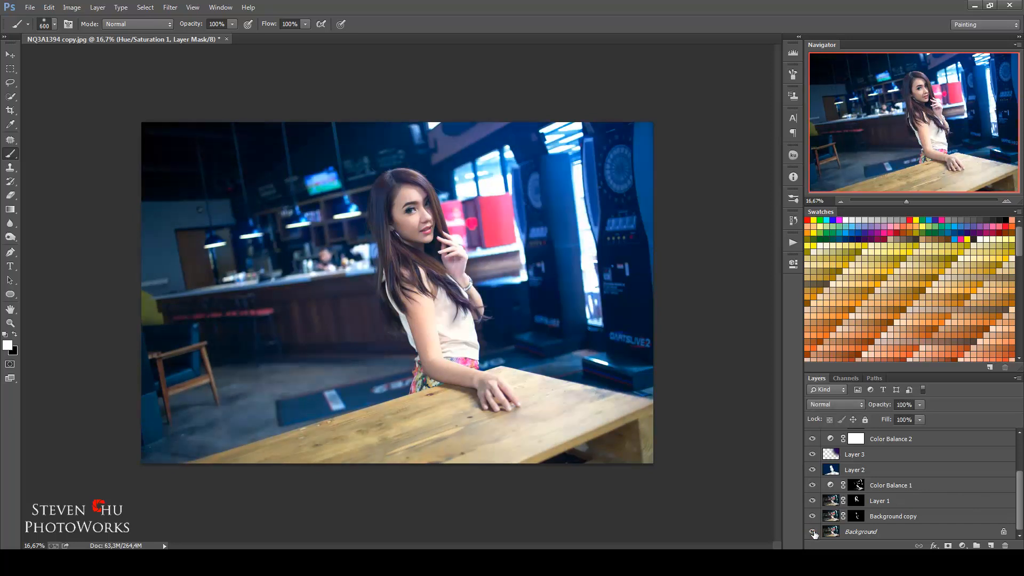
scroll(1011, 477, "up", 4)
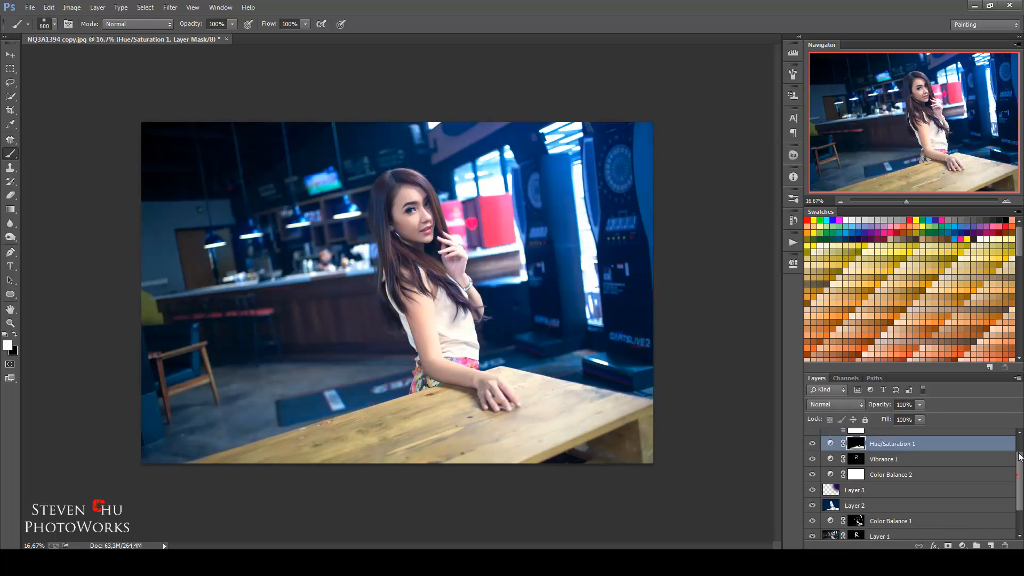